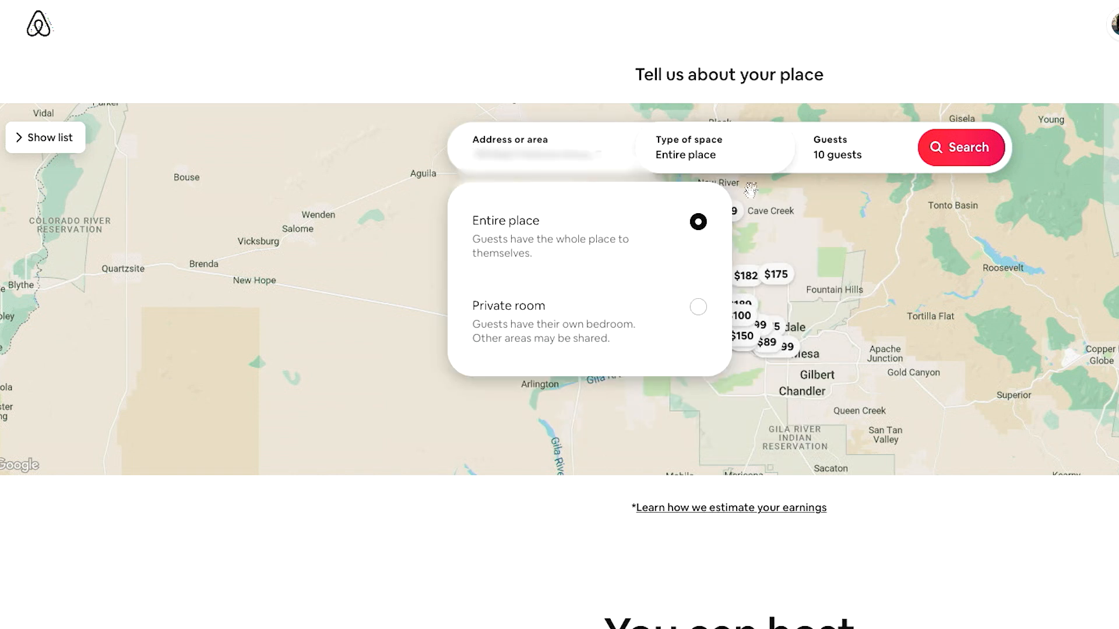
Run the earnings search for an entire place with 10 guests and review the nearby comparable listings.
left_click(957, 160)
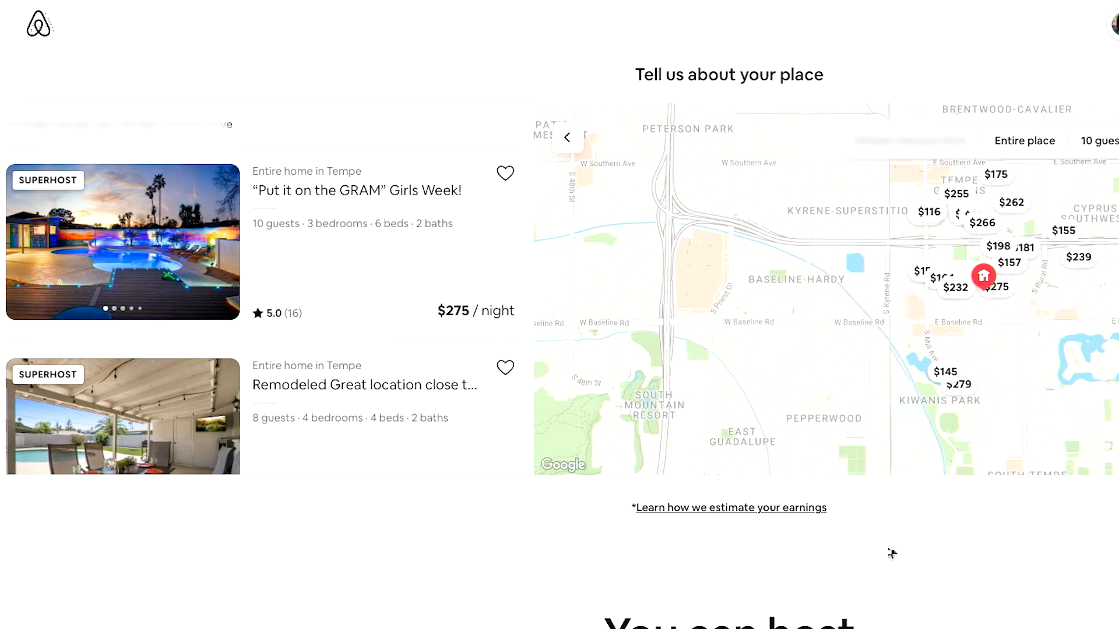
scroll(512, 233, "down", 2)
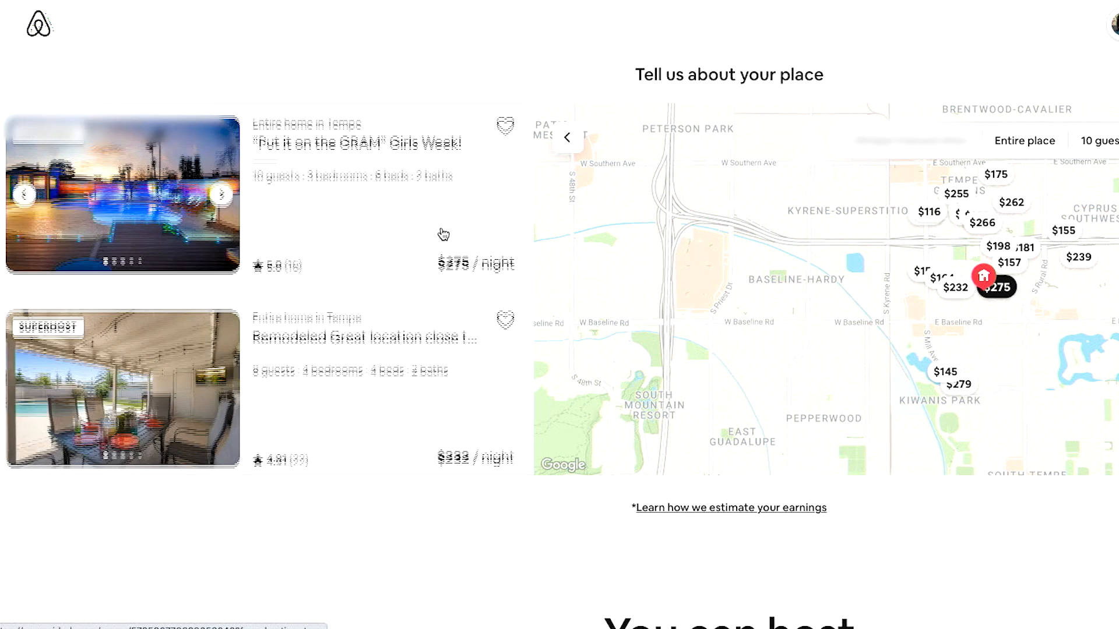
scroll(445, 233, "down", 2)
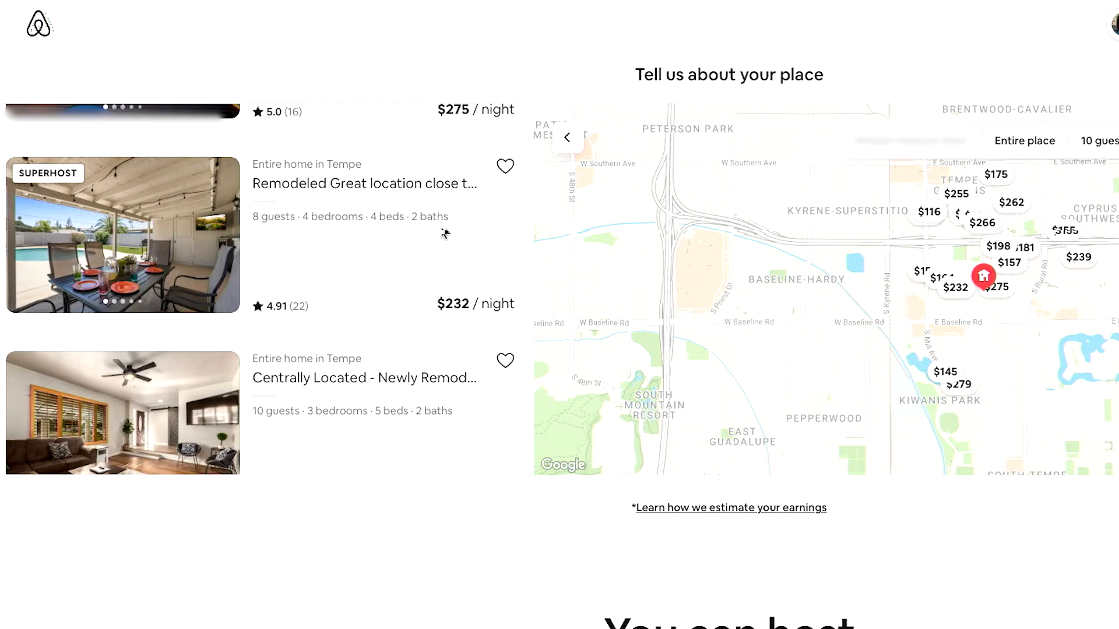
scroll(444, 233, "down", 3)
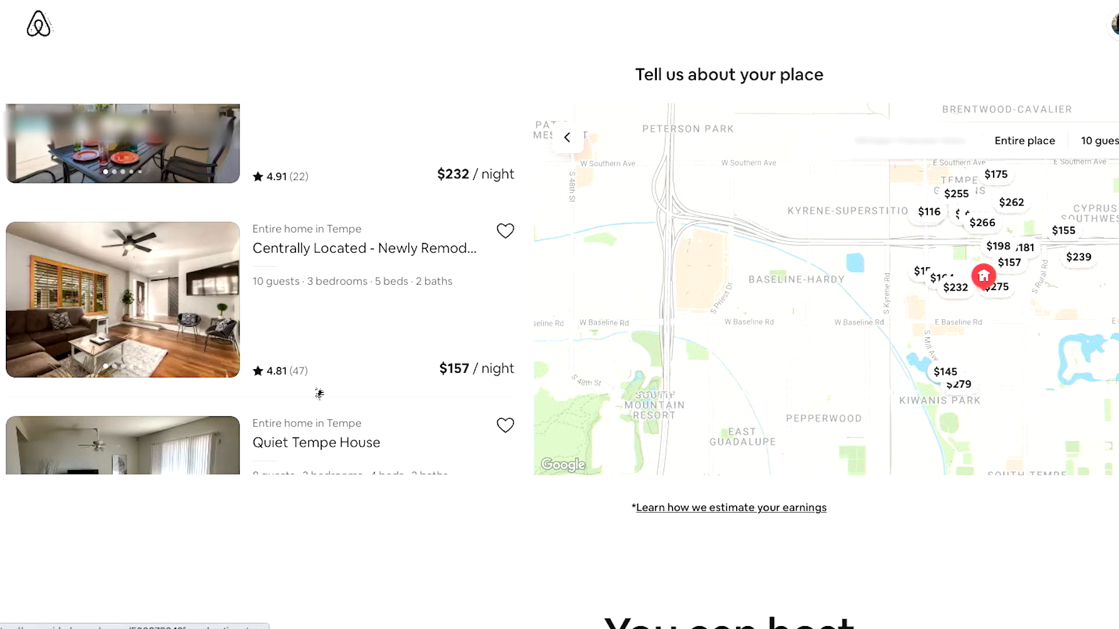
scroll(340, 370, "down", 3)
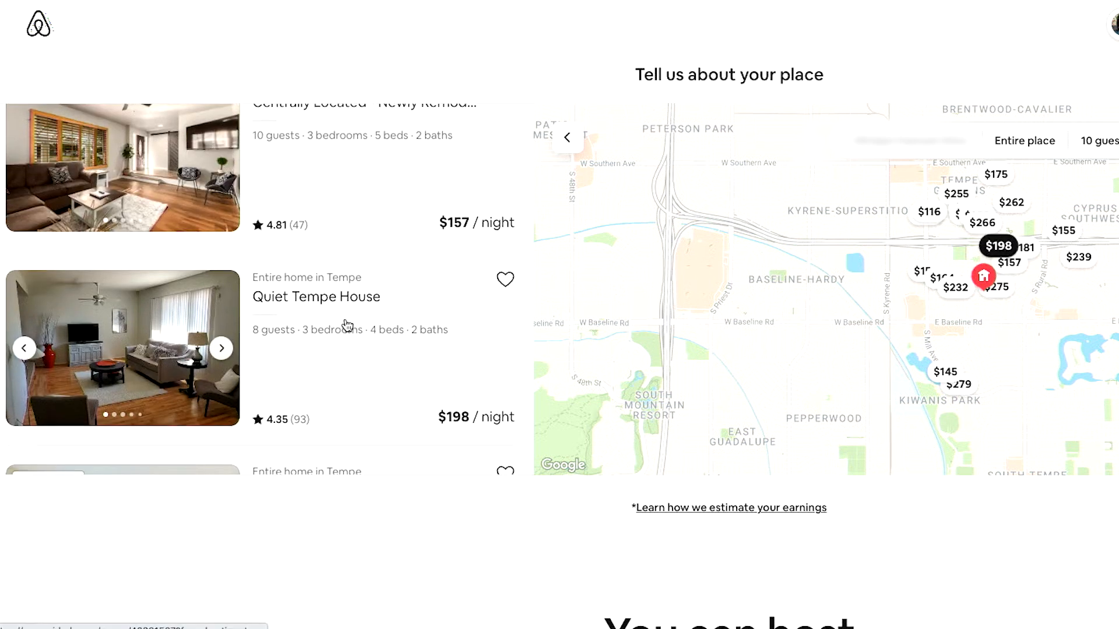
scroll(345, 329, "down", 3)
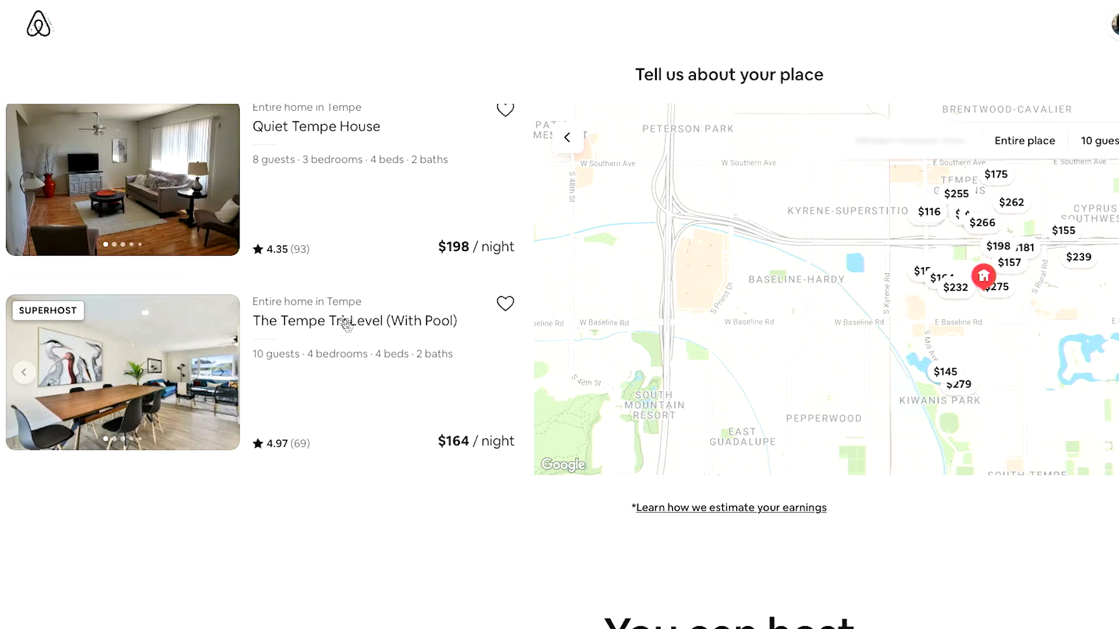
Browse the photos of the comparable listings Quiet Tempe House and The Tempe Tri-Level (With Pool).
left_click(222, 179)
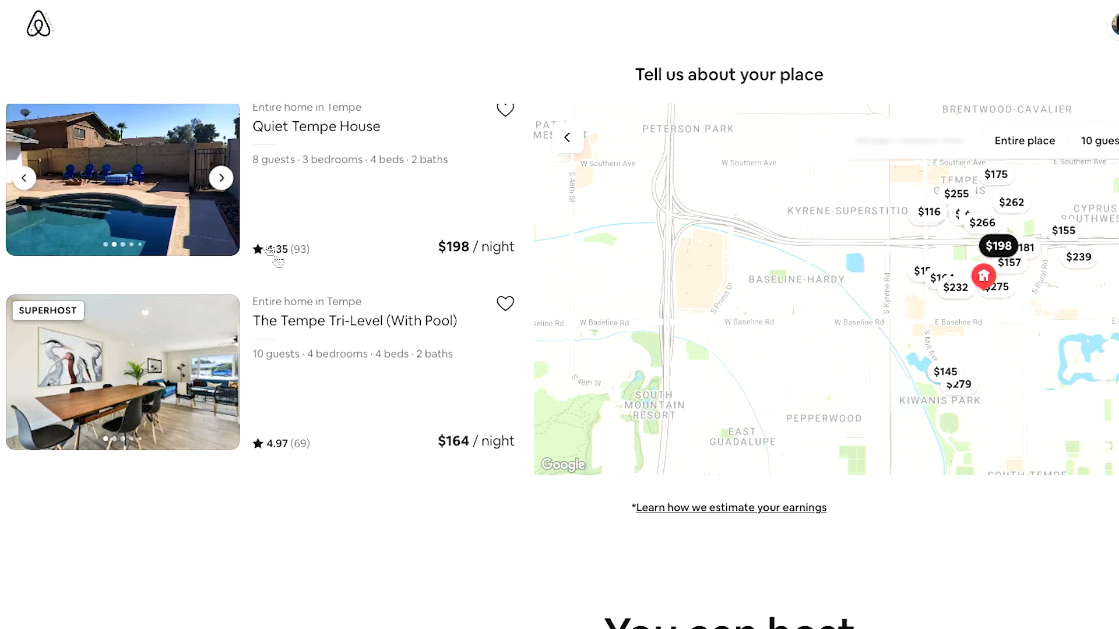
scroll(301, 273, "down", 3)
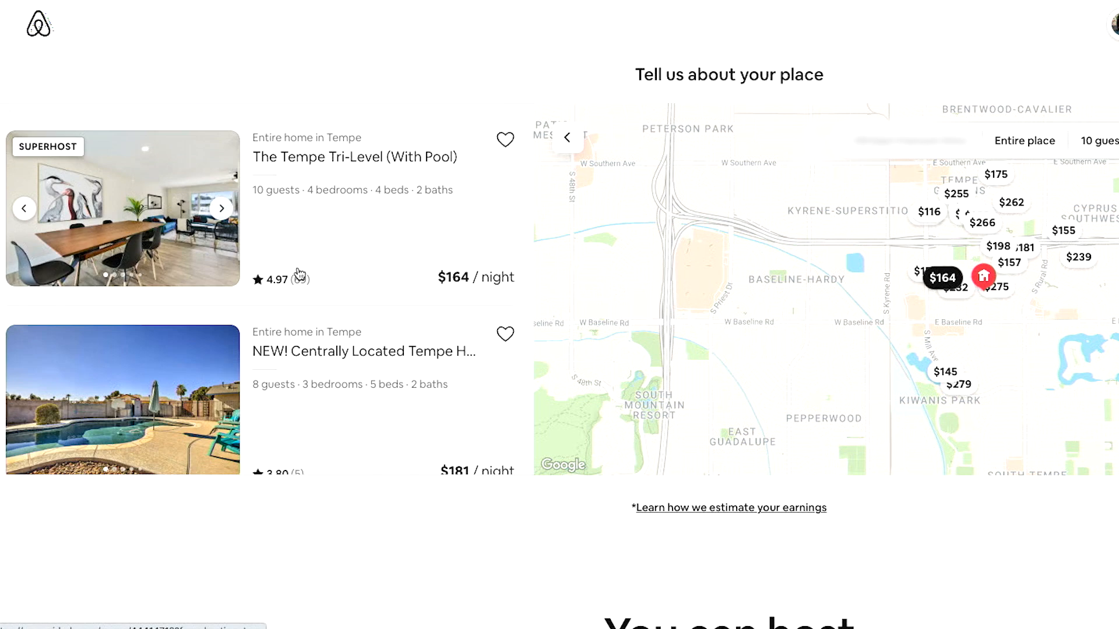
left_click(222, 208)
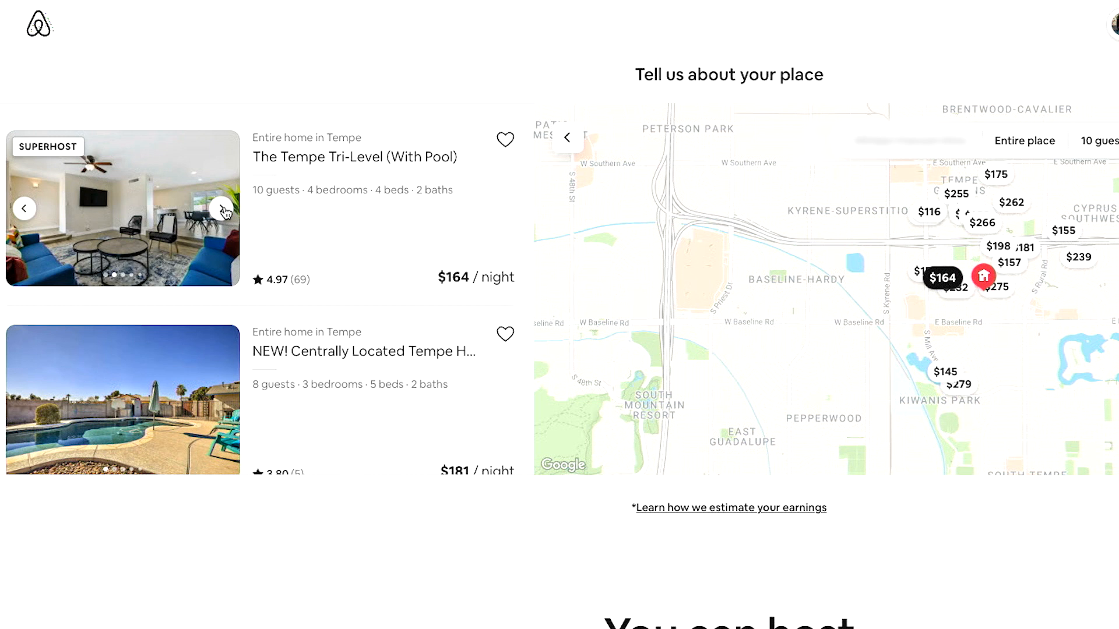
left_click(222, 208)
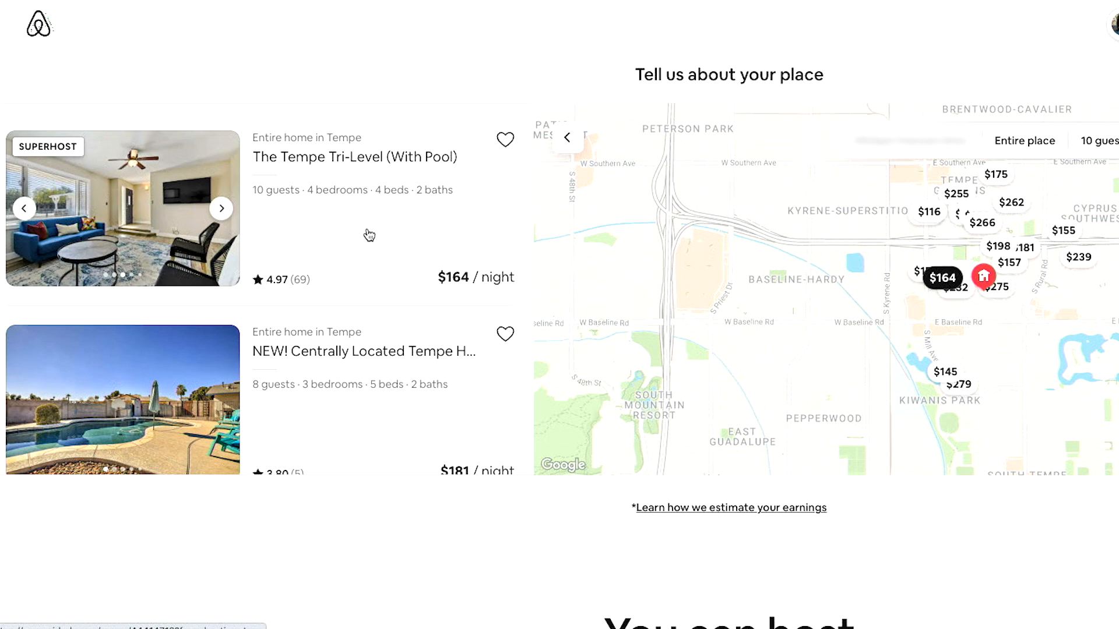
Examine the nightly rates, ratings and sizes of the remaining comparable listings in Tempe.
scroll(370, 235, "down", 4)
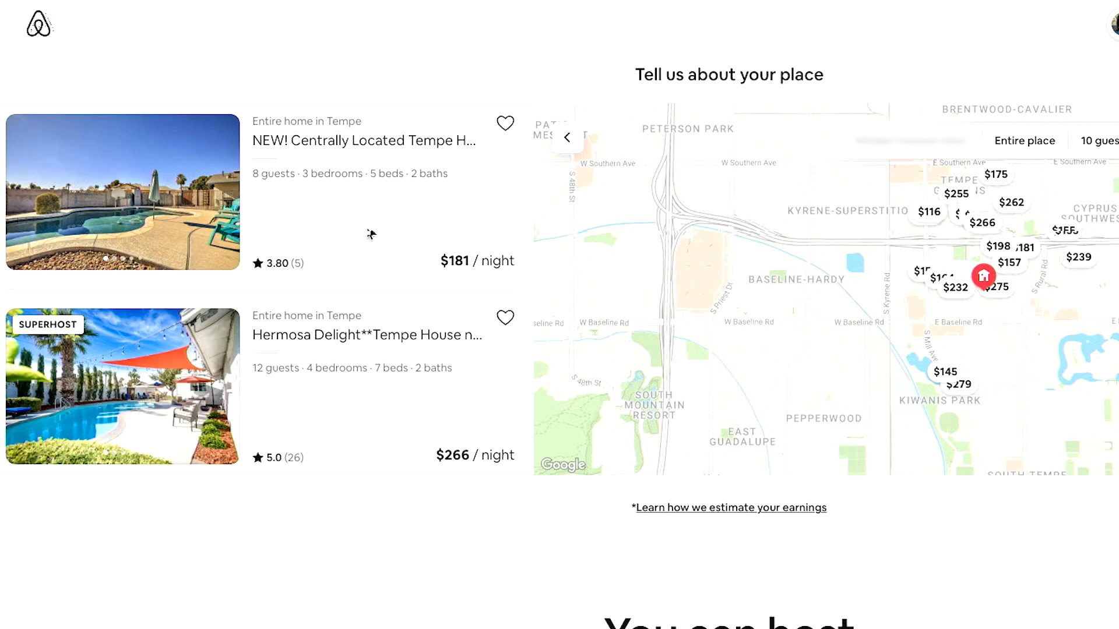
scroll(371, 233, "down", 2)
scroll(369, 235, "down", 1)
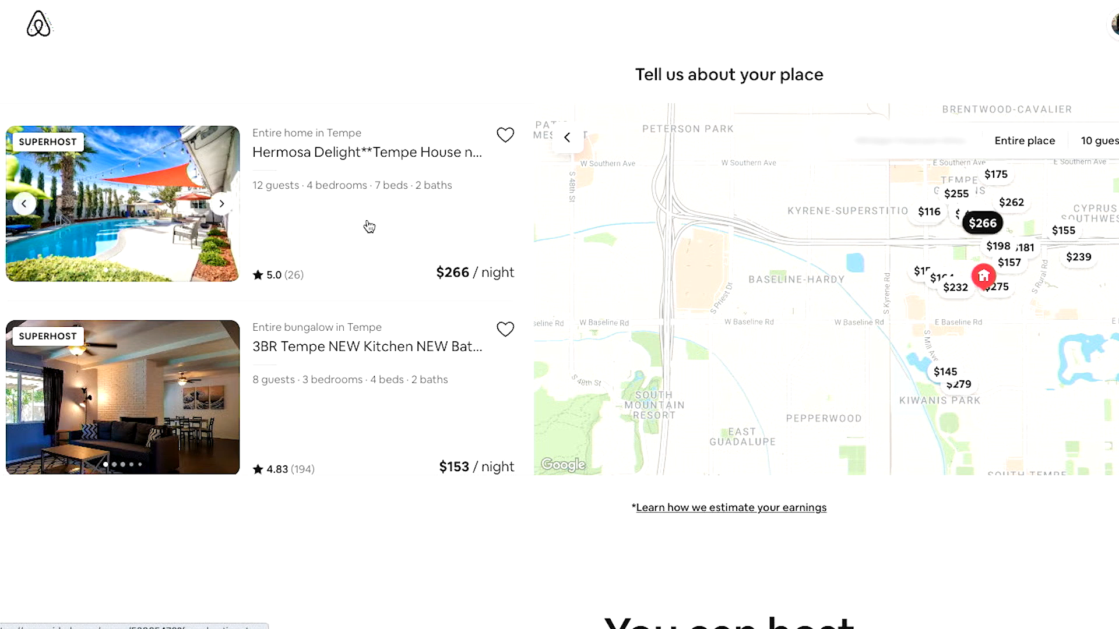
scroll(370, 227, "down", 3)
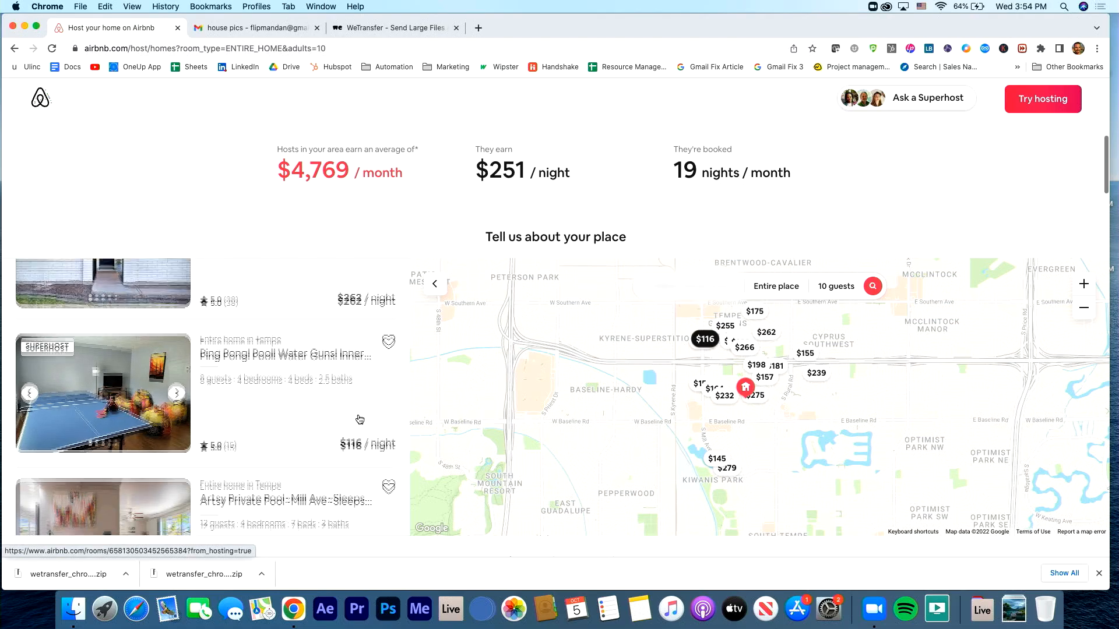
scroll(358, 420, "up", 10)
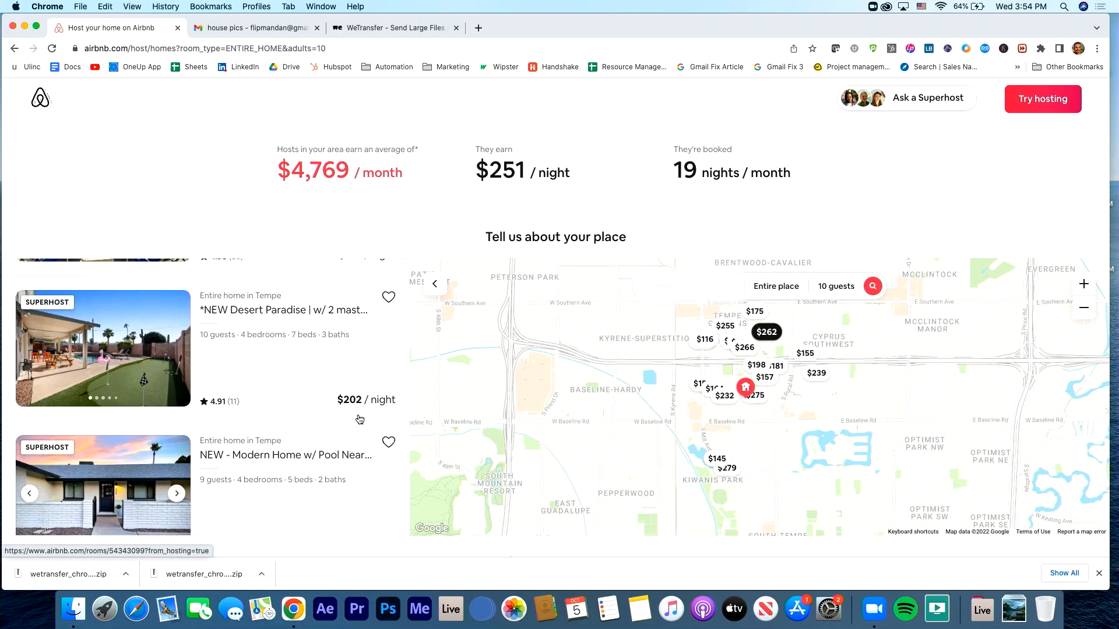
scroll(360, 417, "up", 3)
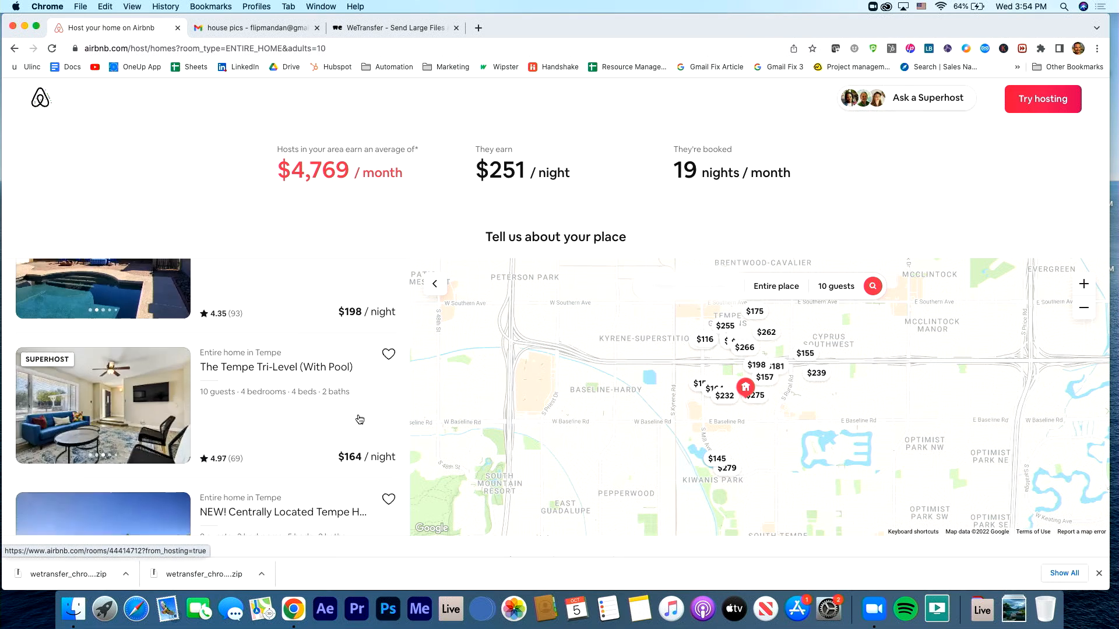
scroll(360, 417, "down", 5)
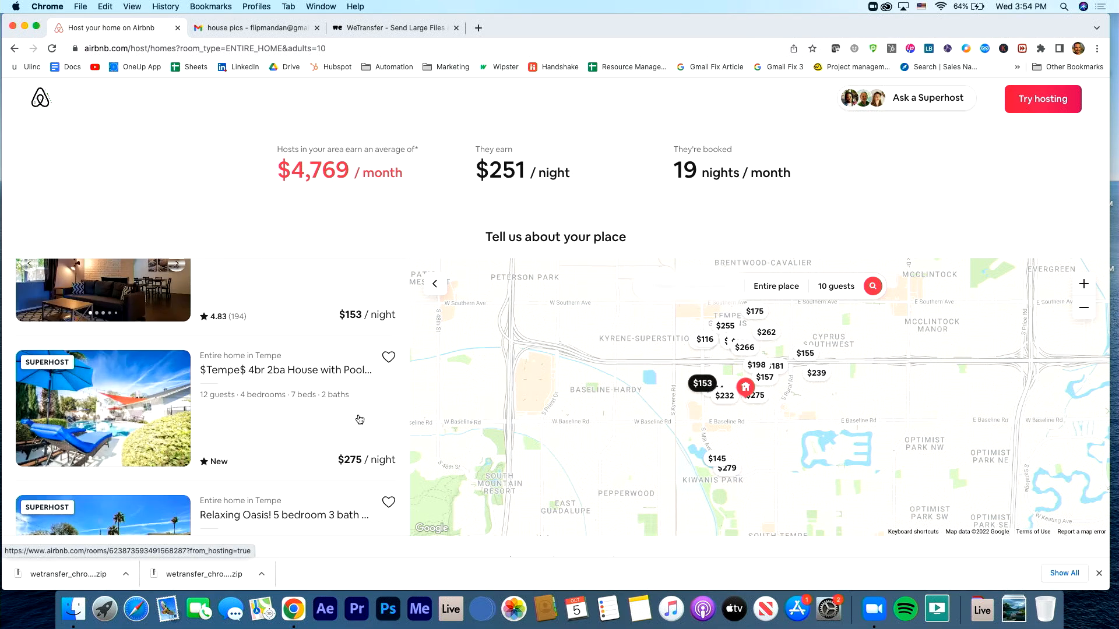
scroll(359, 420, "down", 3)
Start the listing setup from the "Try hosting on Airbnb" section near the end of the hosting page.
scroll(361, 419, "down", 5)
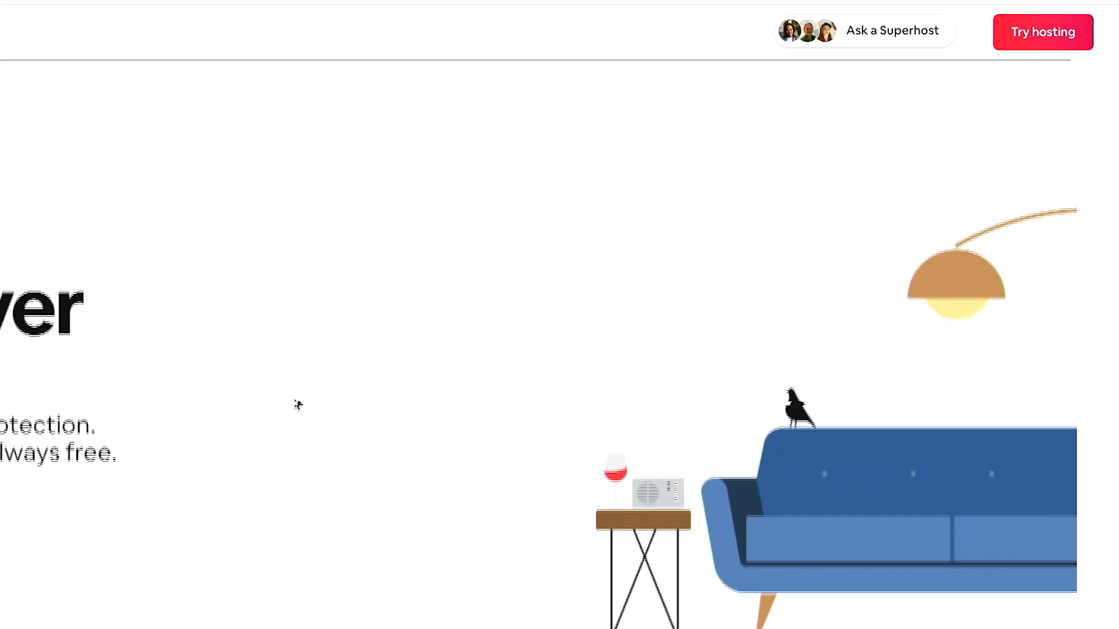
scroll(297, 405, "down", 10)
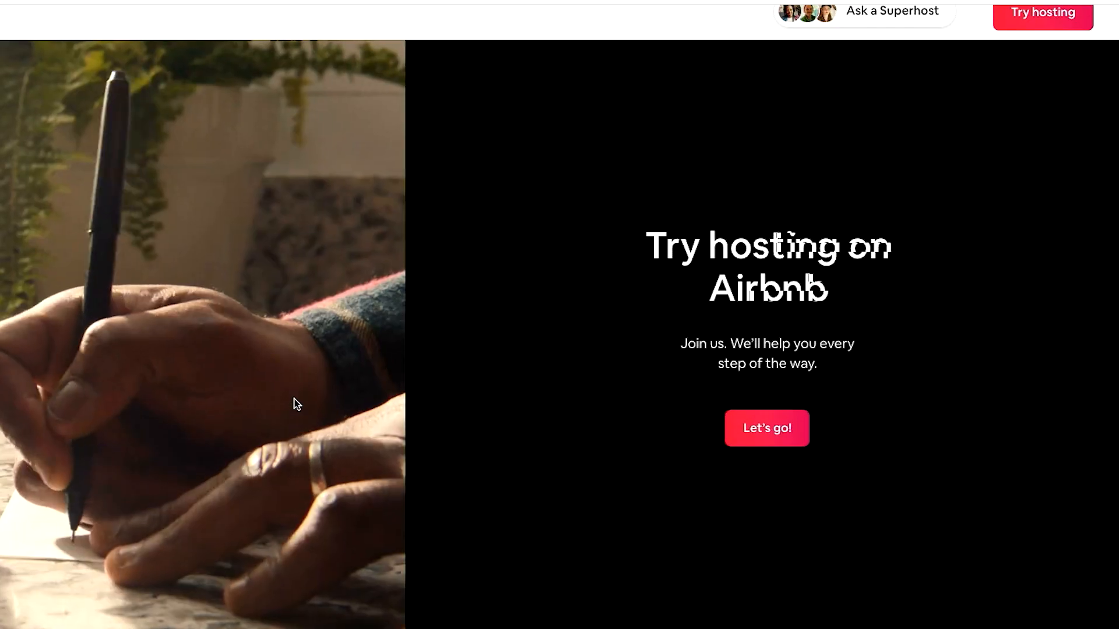
scroll(295, 405, "down", 3)
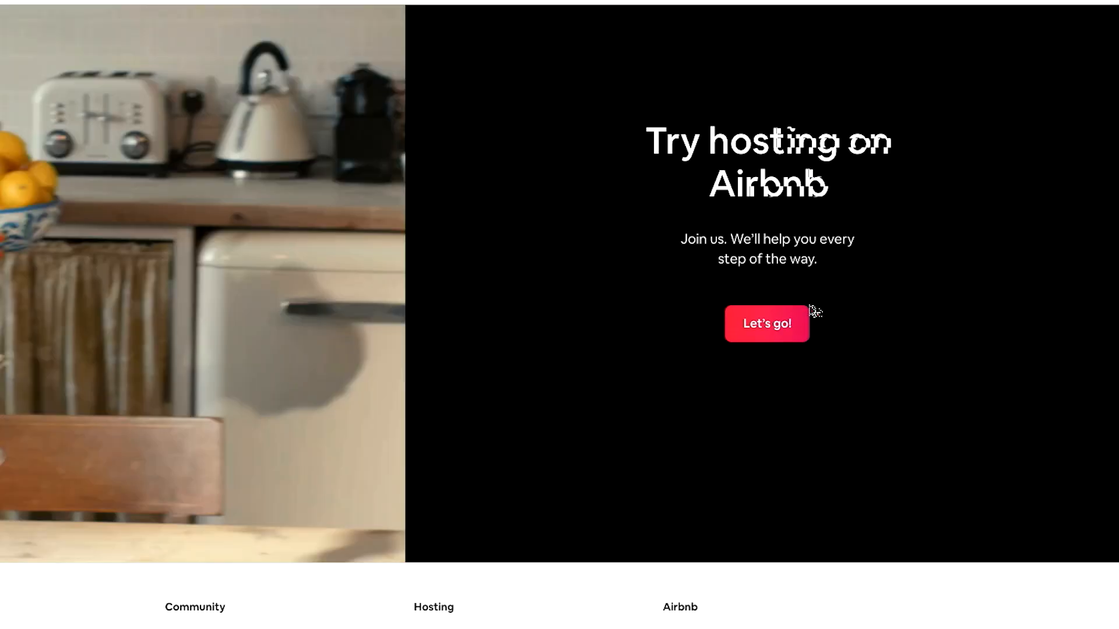
scroll(782, 336, "down", 3)
scroll(783, 335, "up", 3)
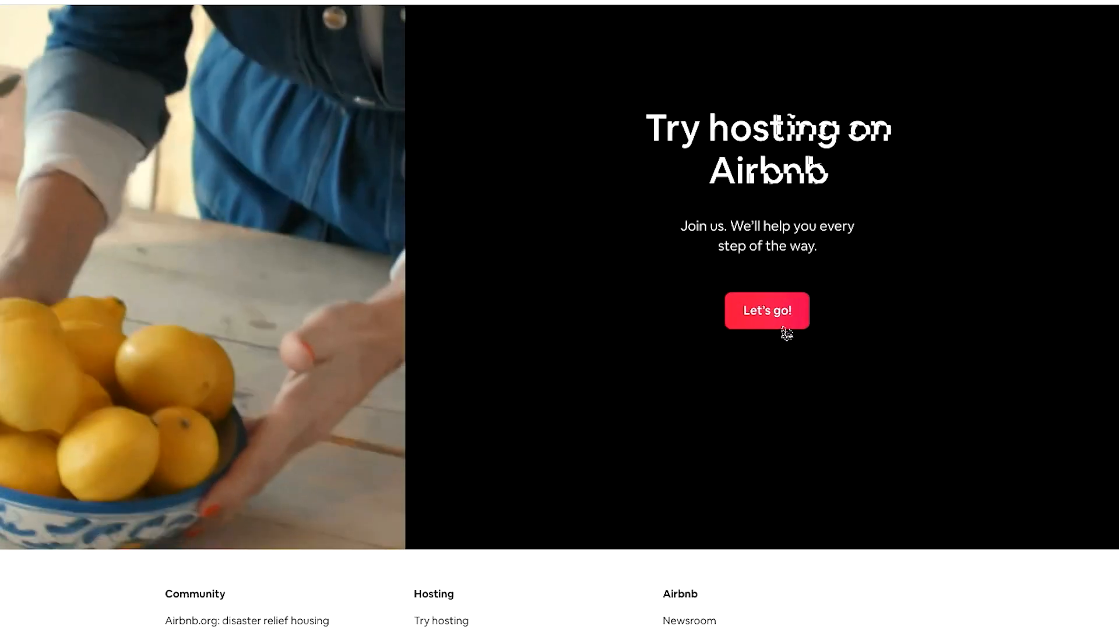
left_click(785, 312)
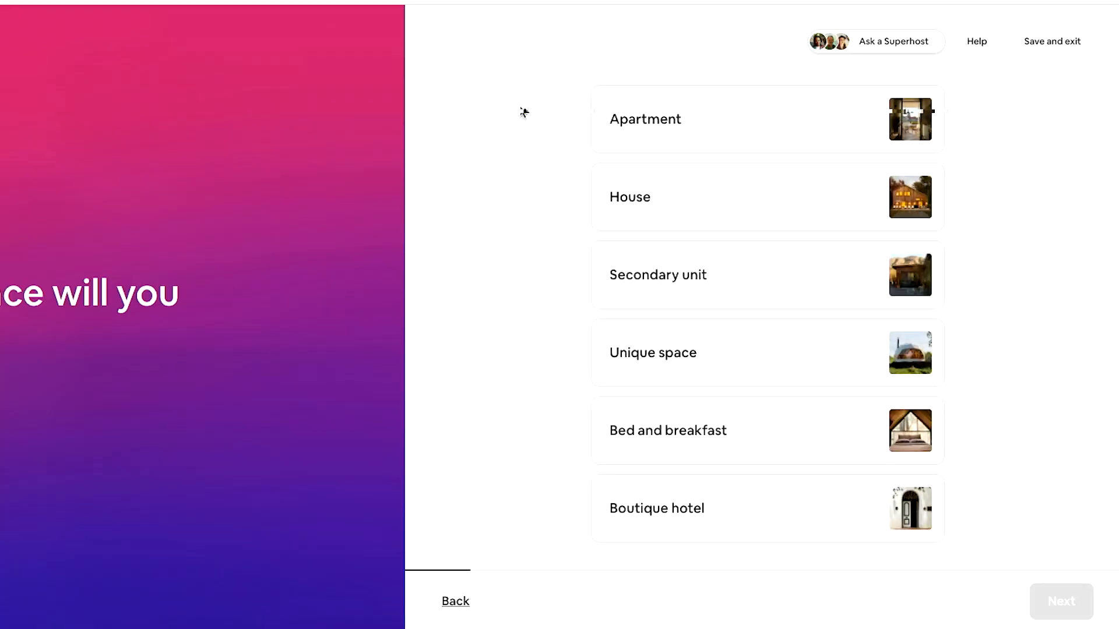
Choose House as the kind of place to host and continue to the property type question.
left_click(704, 188)
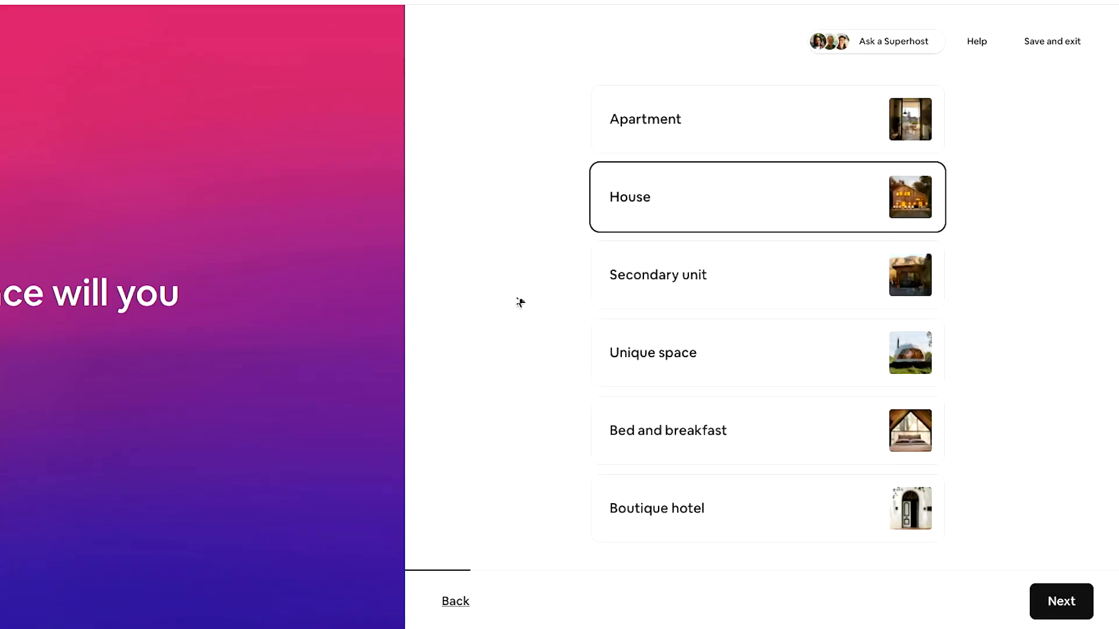
scroll(520, 302, "down", 1)
left_click(1067, 602)
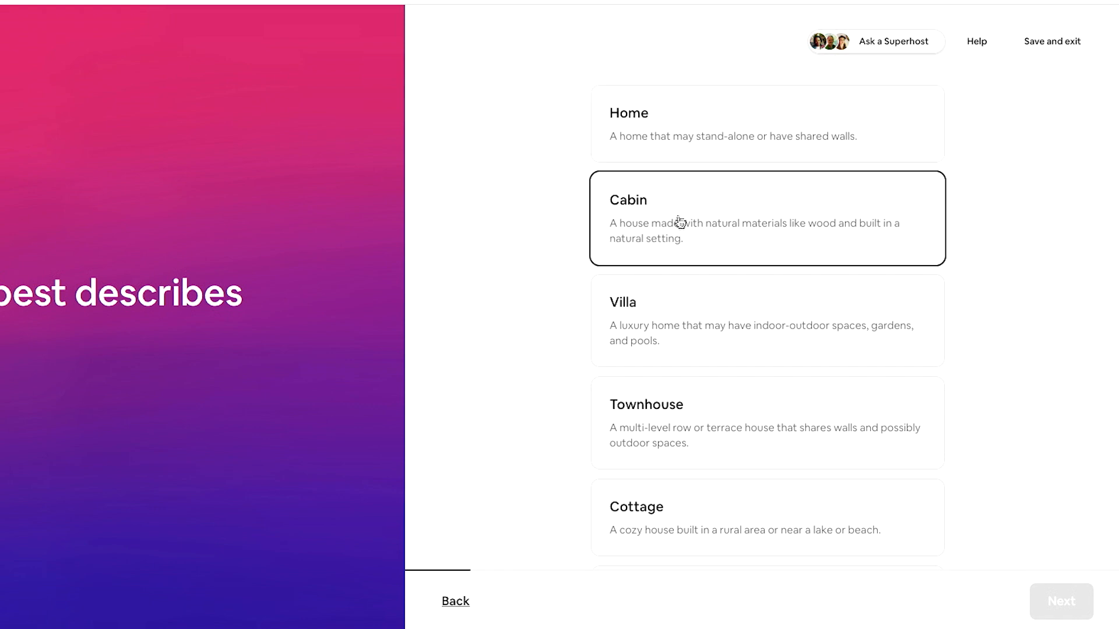
Examine the full list of house types and their descriptions, from Home to Vacation home.
scroll(662, 486, "down", 3)
scroll(663, 486, "down", 6)
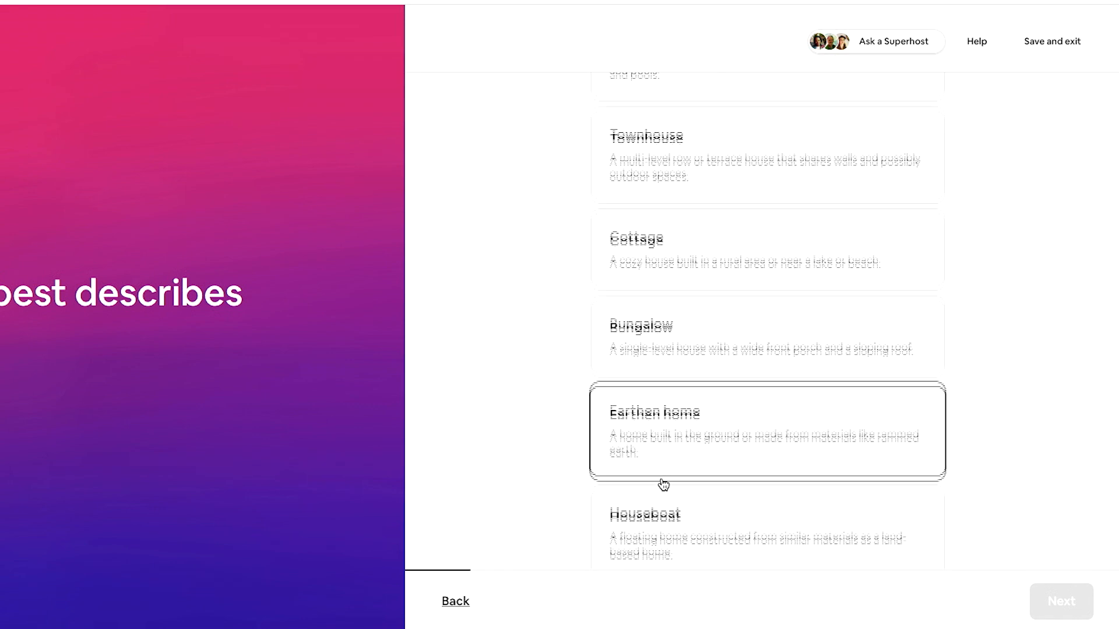
scroll(663, 483, "down", 5)
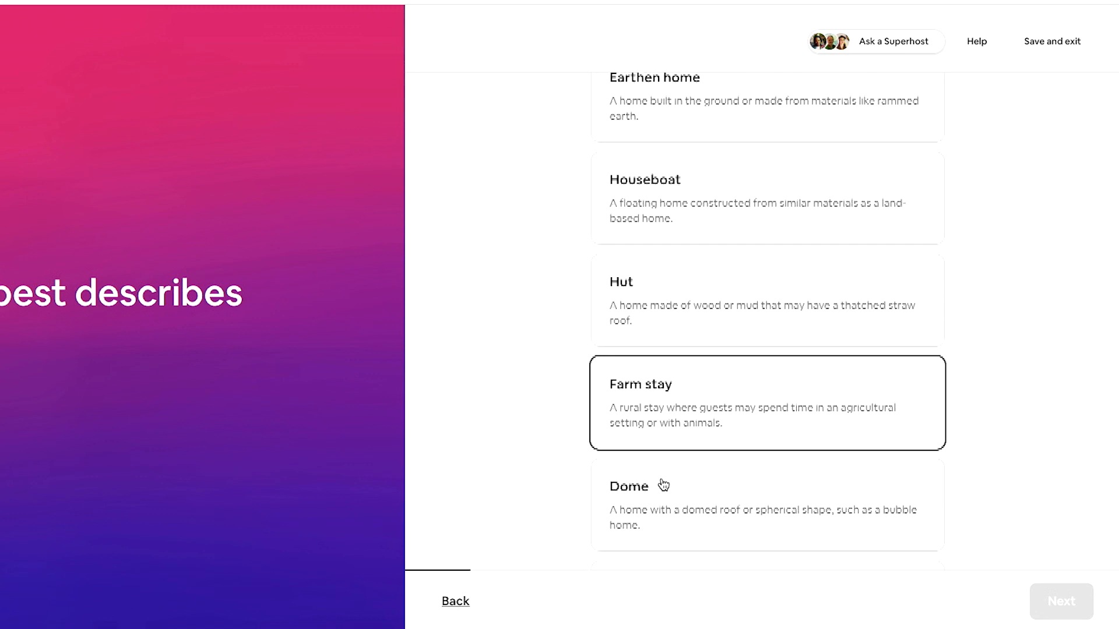
scroll(664, 484, "down", 4)
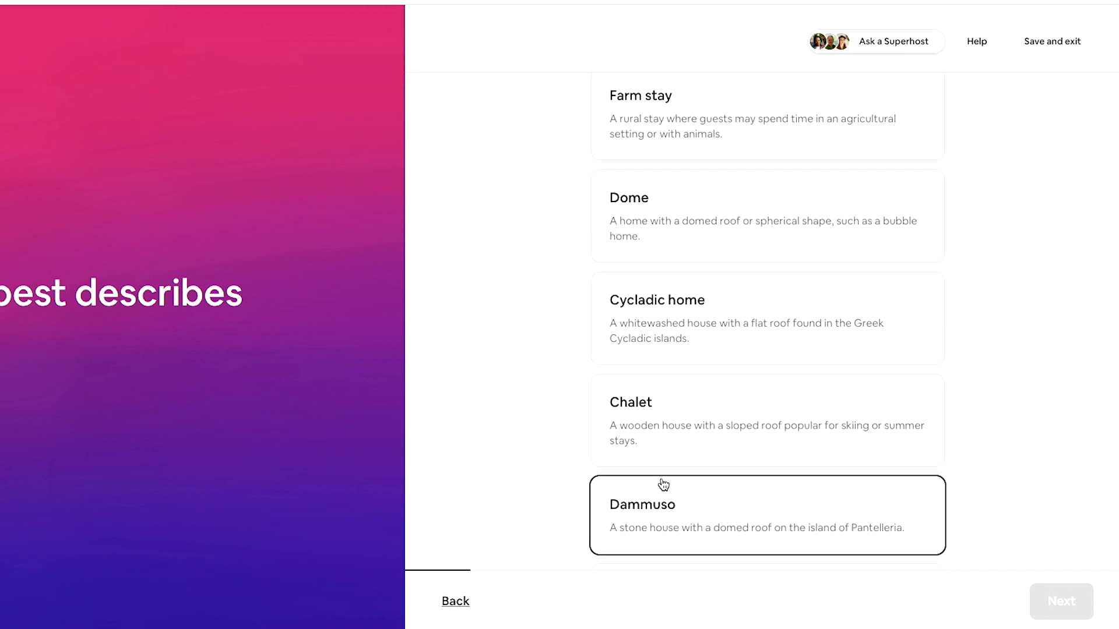
scroll(662, 484, "down", 1)
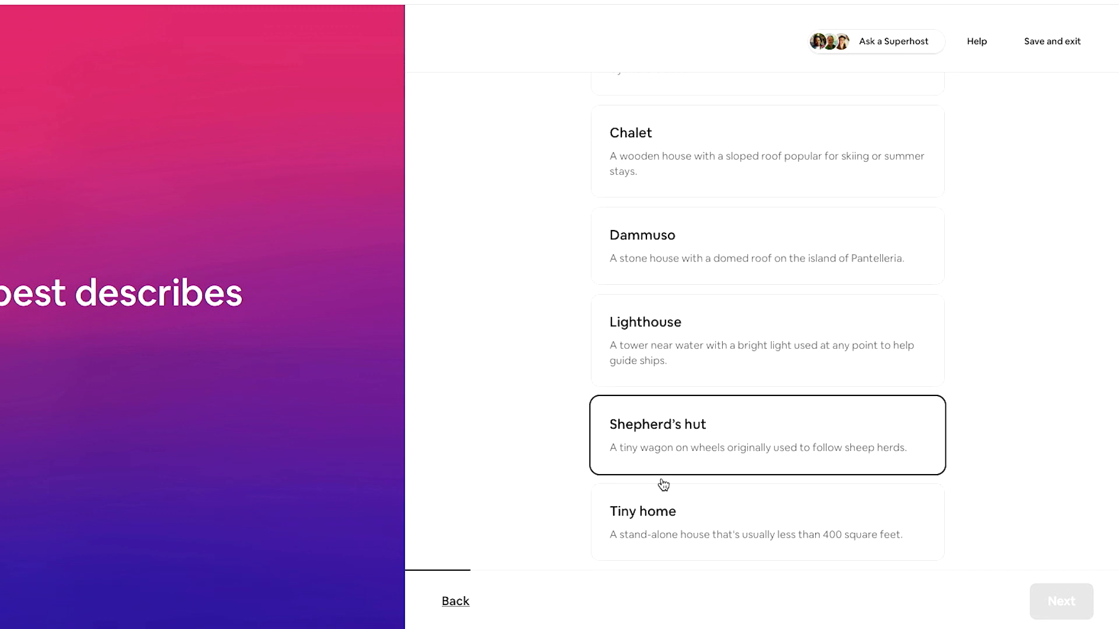
scroll(547, 322, "down", 3)
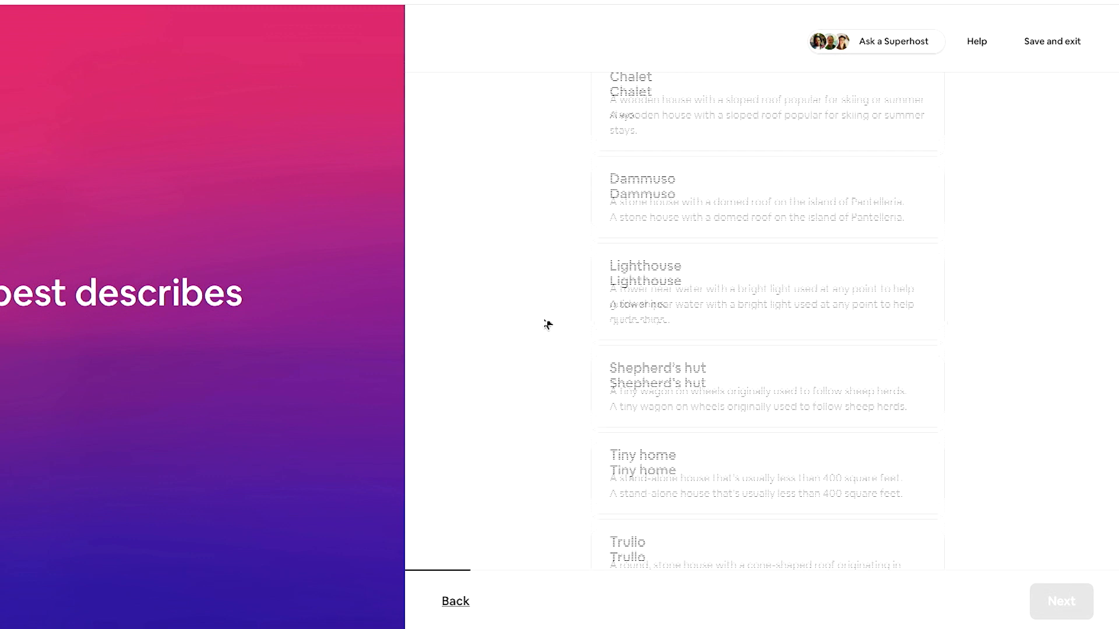
scroll(569, 260, "down", 5)
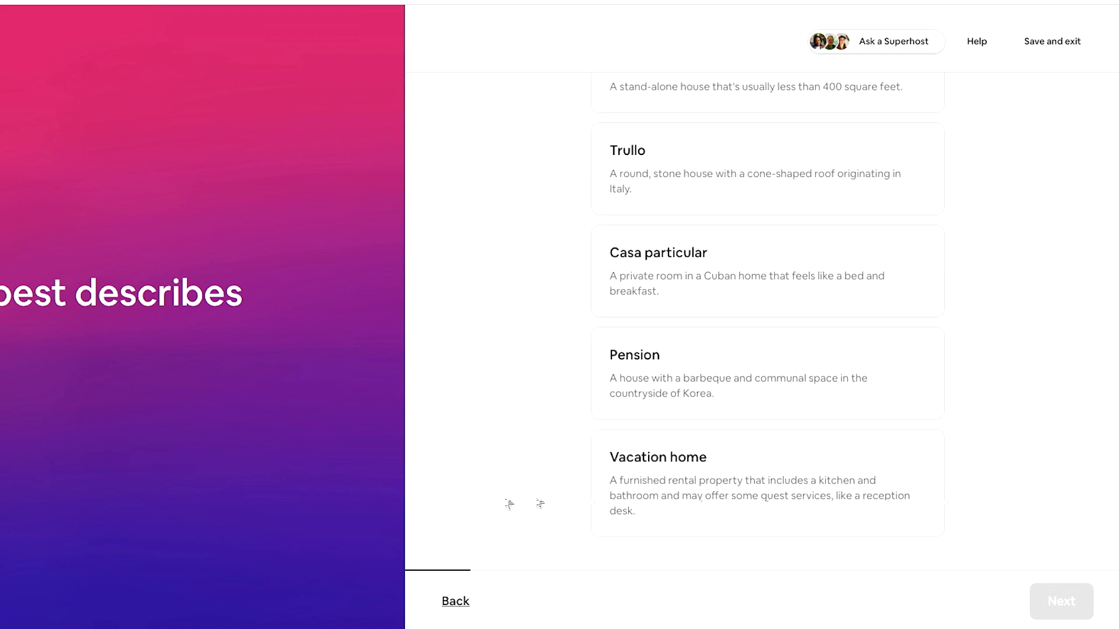
scroll(507, 351, "up", 20)
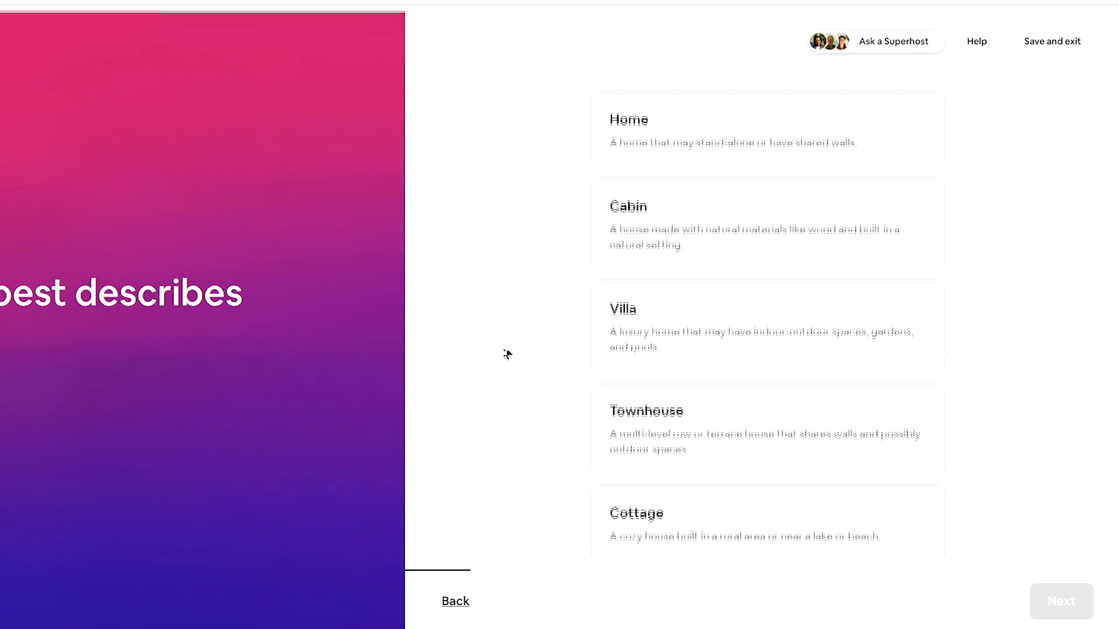
Choose Home as the description that best fits the property and continue the setup.
left_click(663, 147)
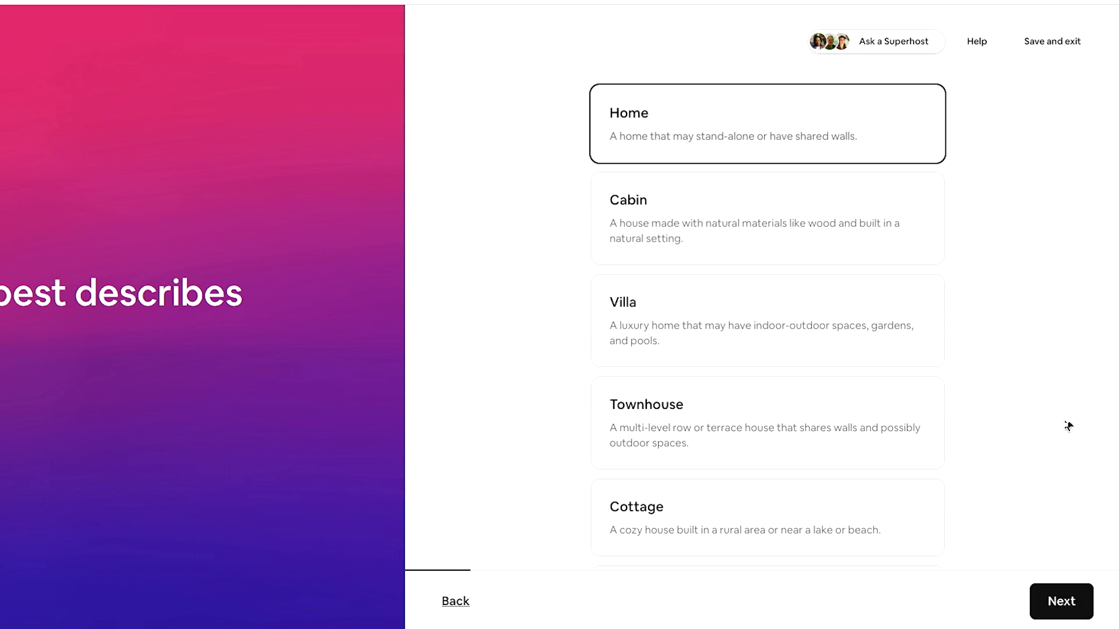
scroll(1067, 427, "down", 3)
left_click(1075, 616)
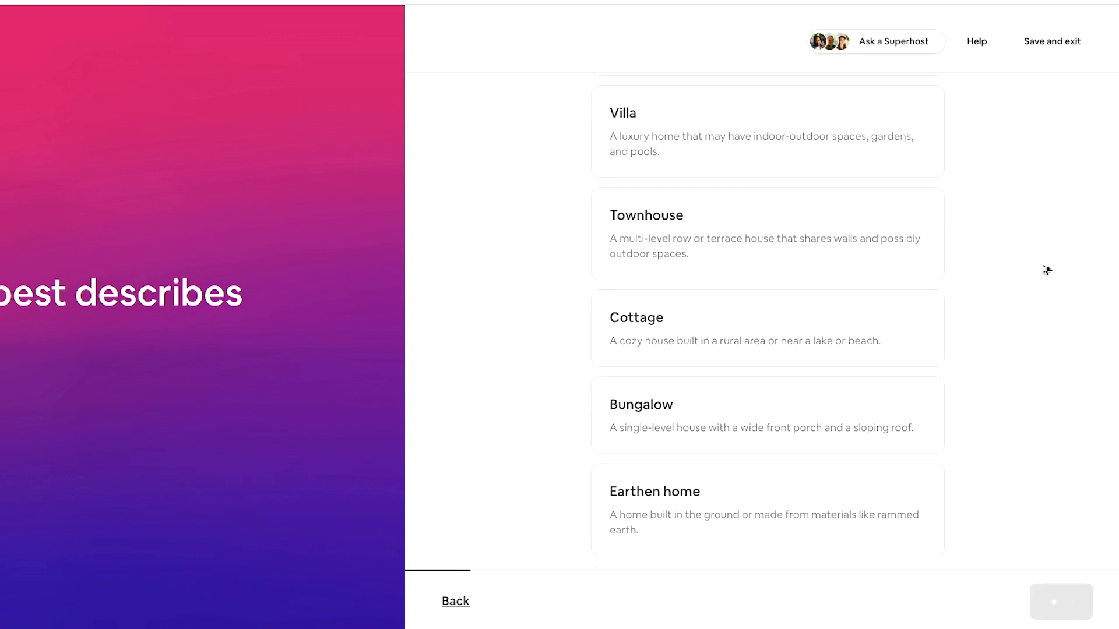
Continue the setup to the capacity question and submit 10 guests, 5 beds, 3 bedrooms and 2 bathrooms.
left_click(909, 233)
left_click(1052, 598)
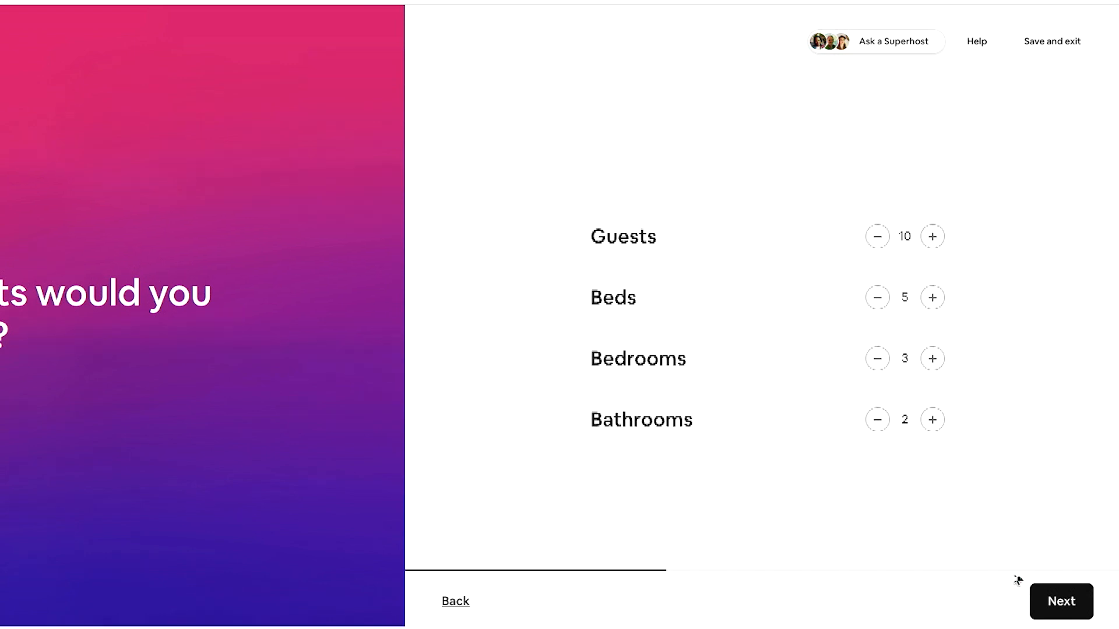
left_click(1052, 608)
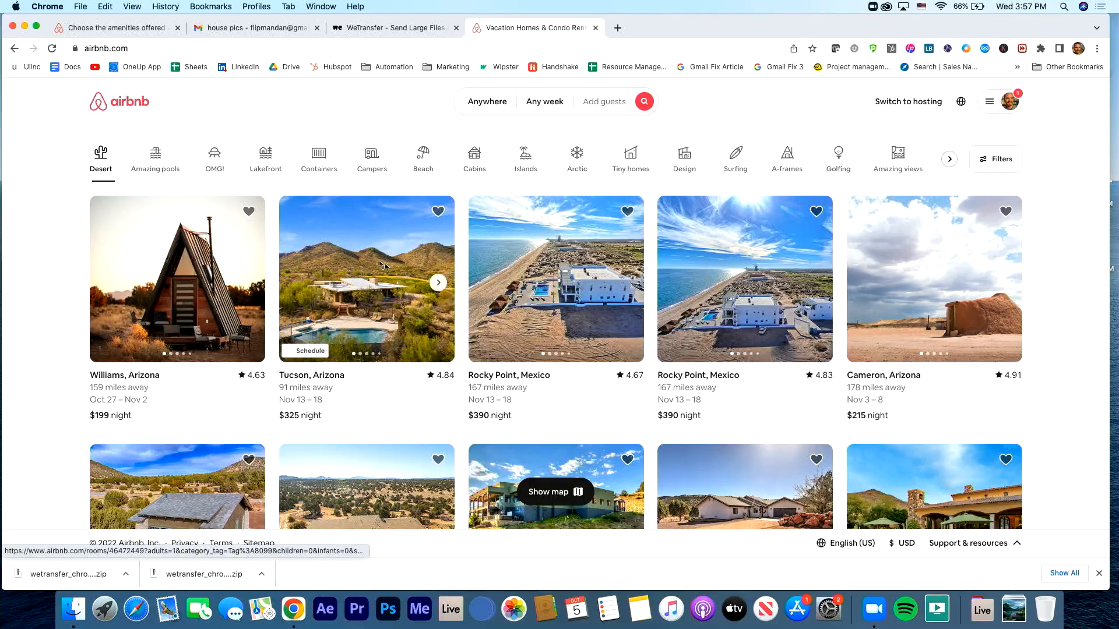
Open the Tucson, Arizona rental and examine its photos, description and sleeping arrangements, including the second page of bedrooms.
left_click(281, 325)
scroll(426, 275, "down", 15)
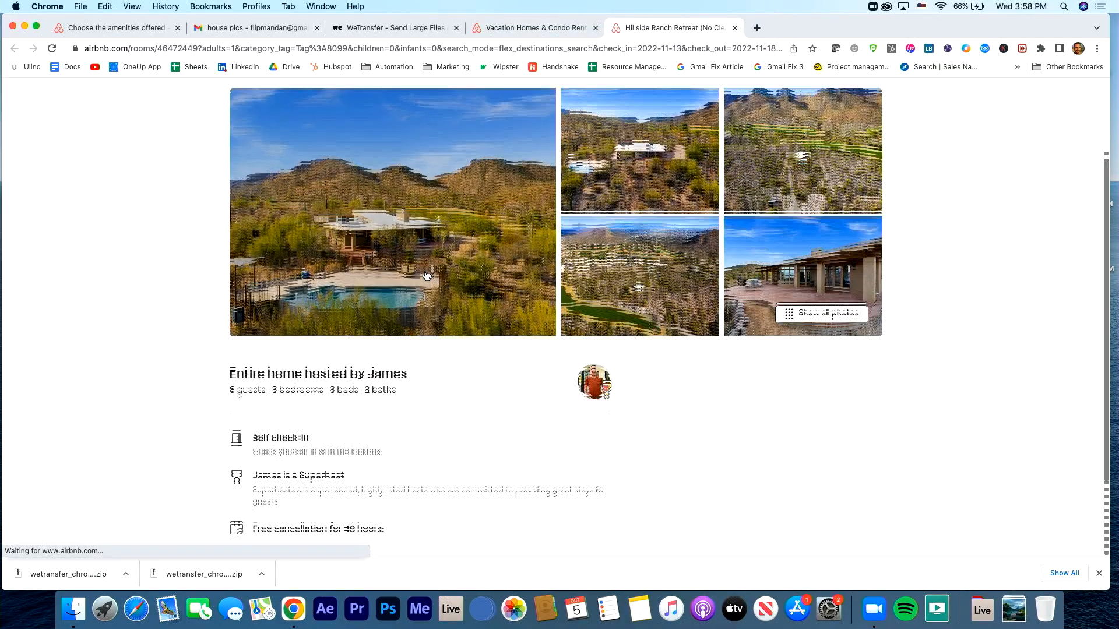
scroll(426, 275, "up", 5)
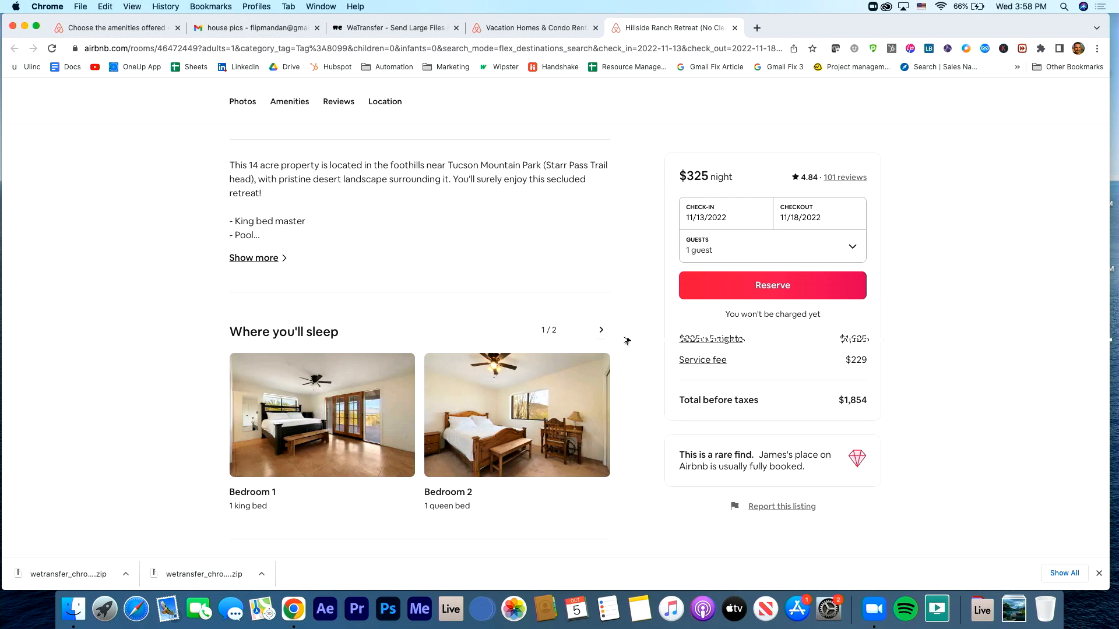
left_click(601, 330)
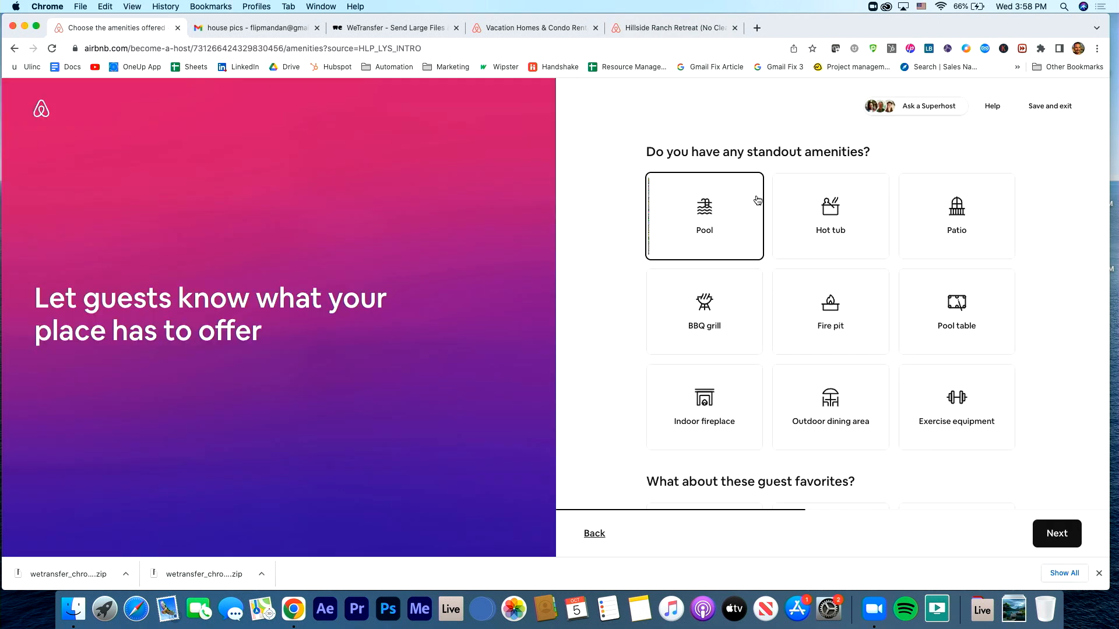
Mark Pool, Patio, Fire pit, Pool table and Outdoor dining area as standout amenities in the new listing.
left_click(722, 230)
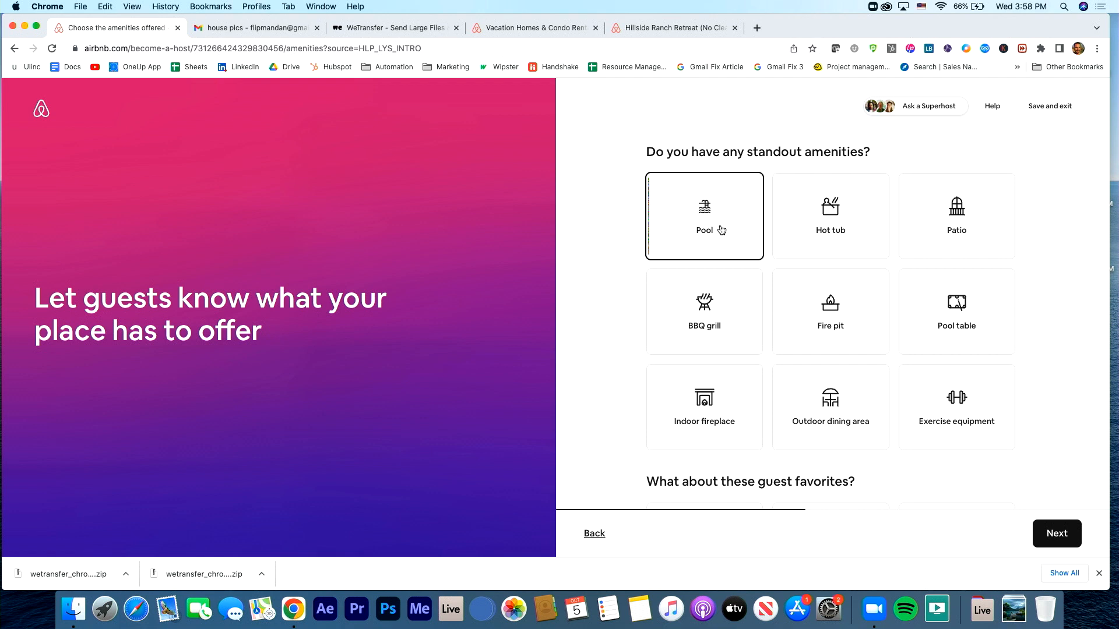
left_click(945, 246)
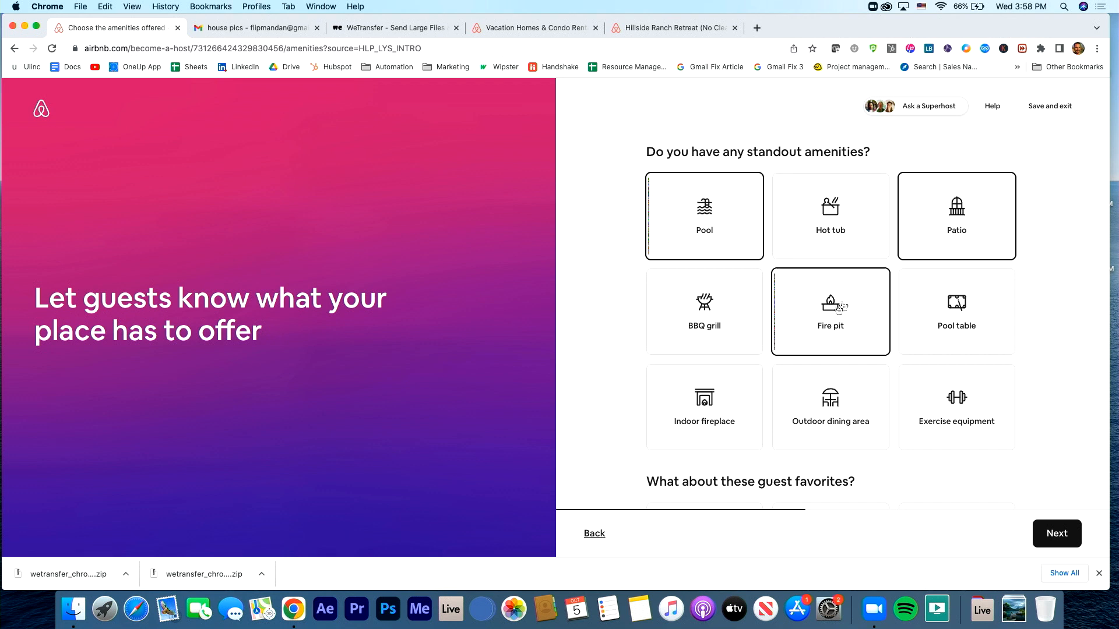
left_click(811, 343)
left_click(924, 327)
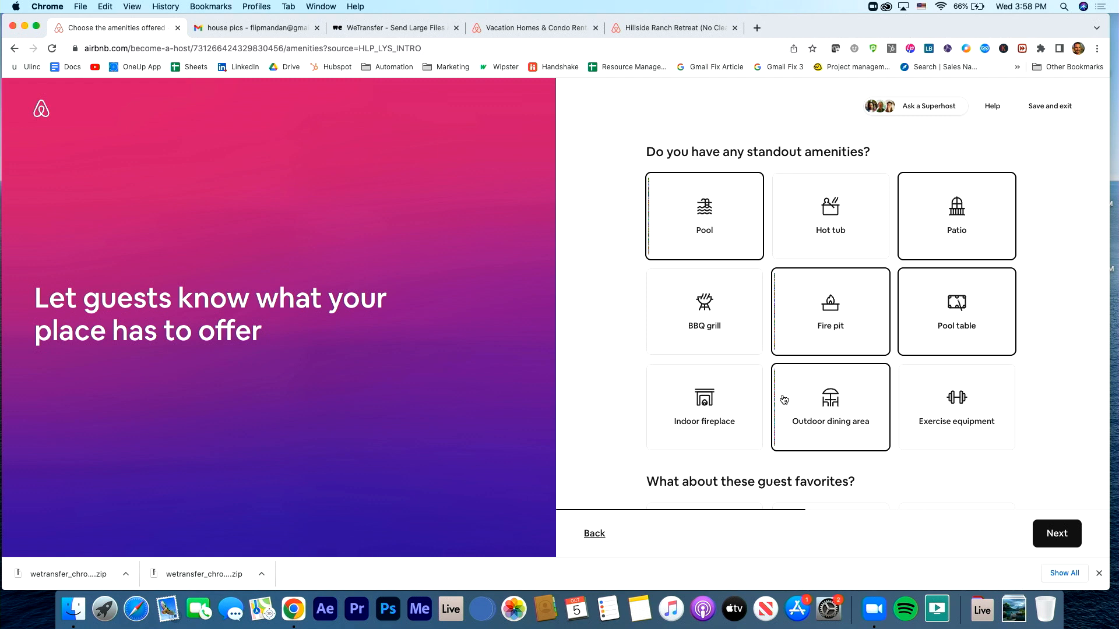
left_click(811, 410)
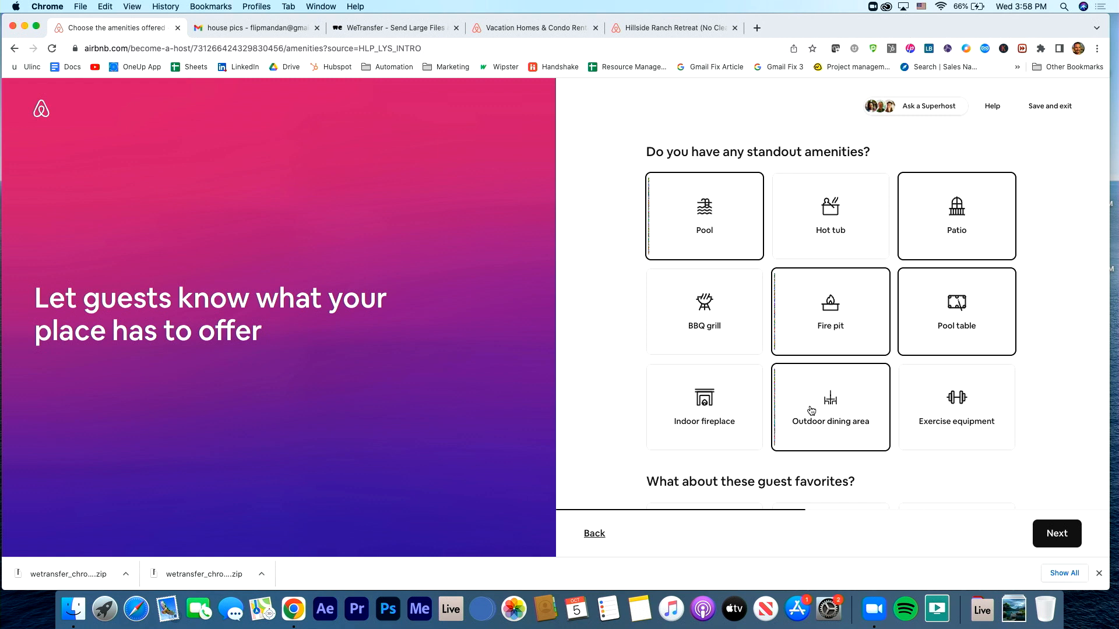
Add BBQ grill to the standout amenities, and try Indoor fireplace before clearing it again.
left_click(740, 422)
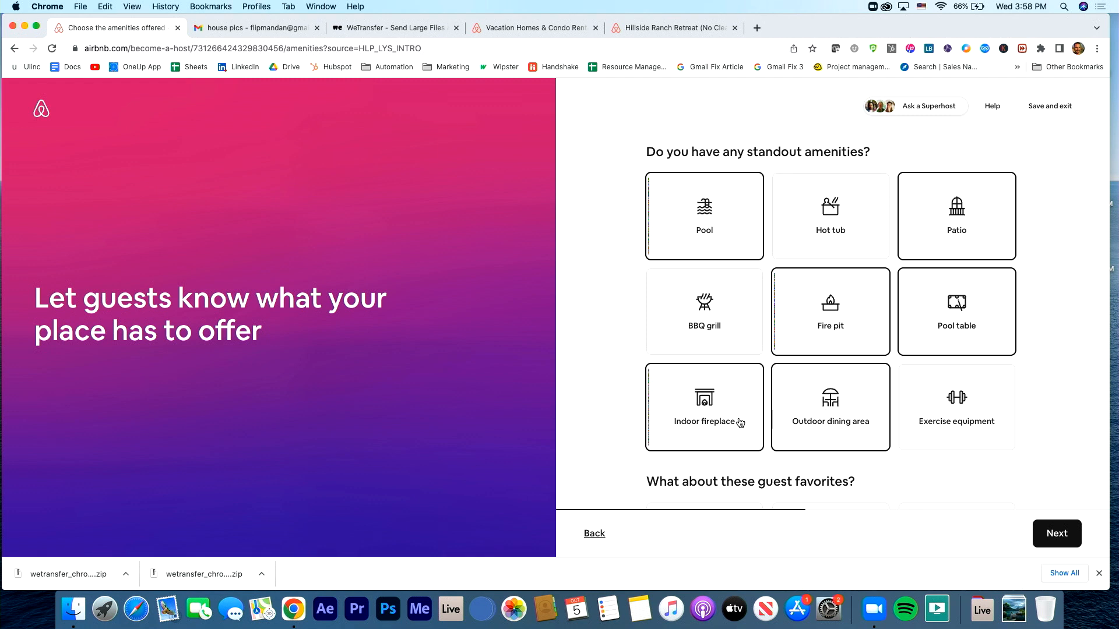
scroll(714, 326, "down", 1)
scroll(709, 330, "up", 1)
left_click(711, 329)
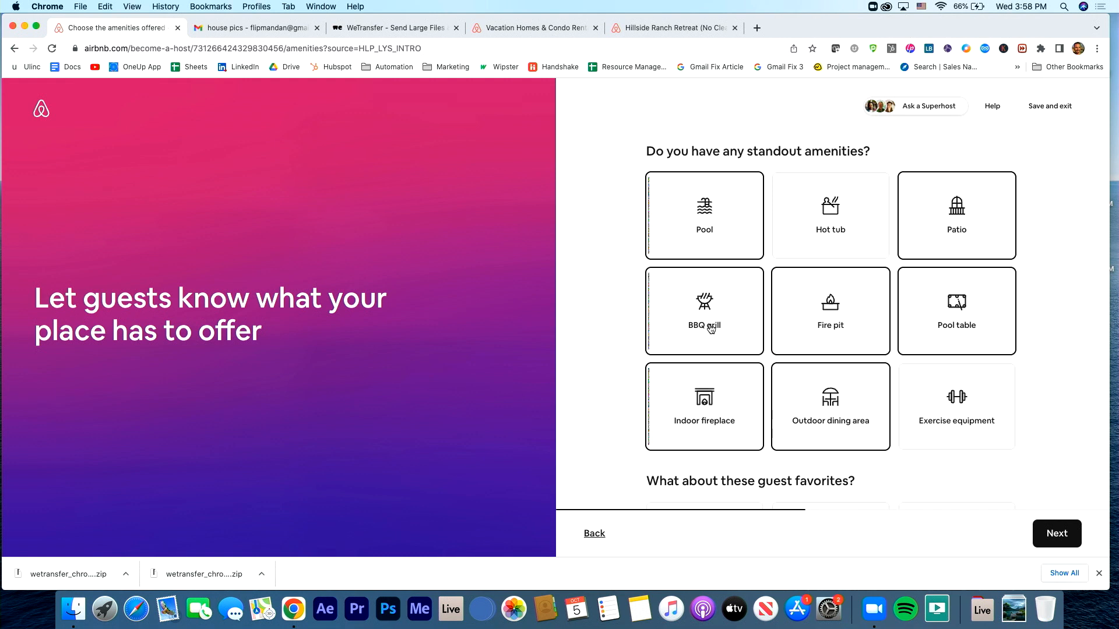
left_click(710, 328)
left_click(715, 417)
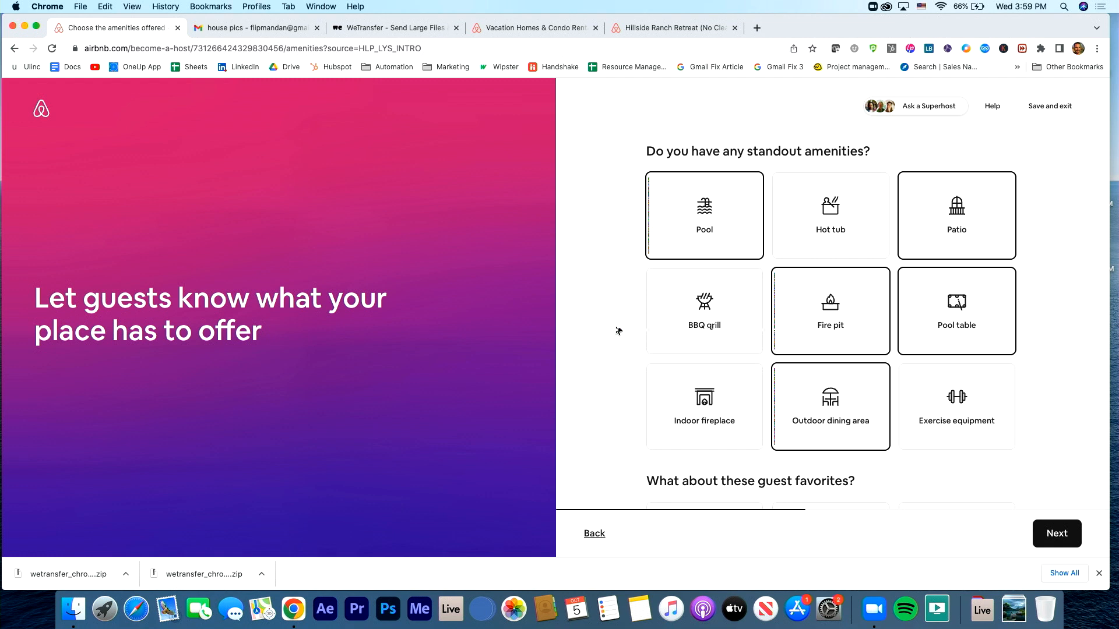
left_click(669, 332)
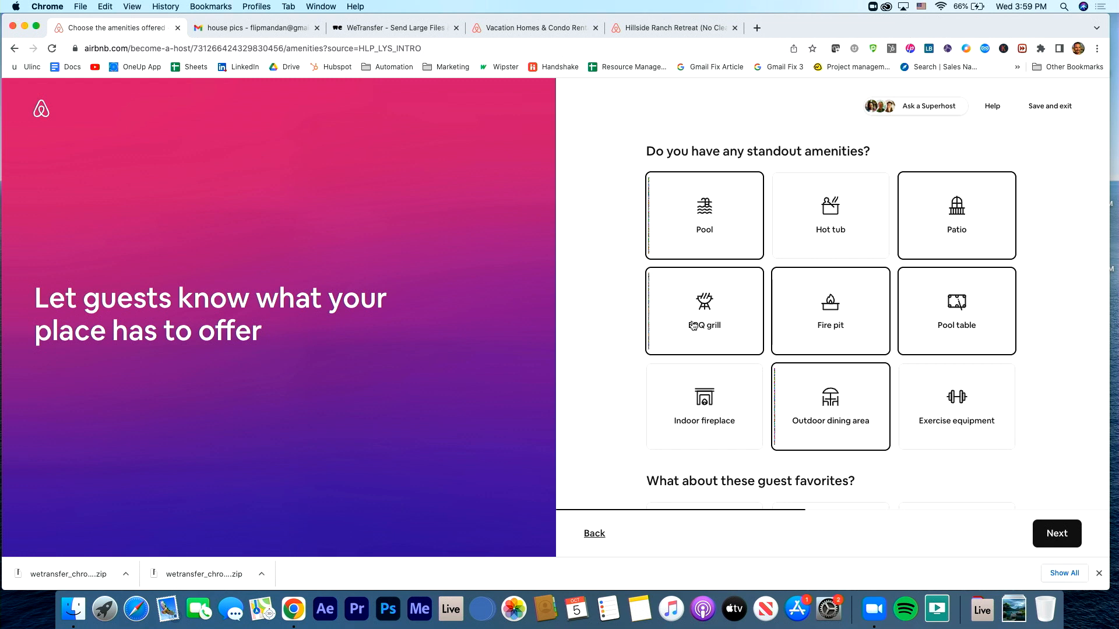
Select Wifi, TV, Kitchen, Washer, Free parking on premises, Air conditioning and Dedicated workspace as guest favorites.
scroll(579, 327, "down", 2)
scroll(581, 330, "down", 3)
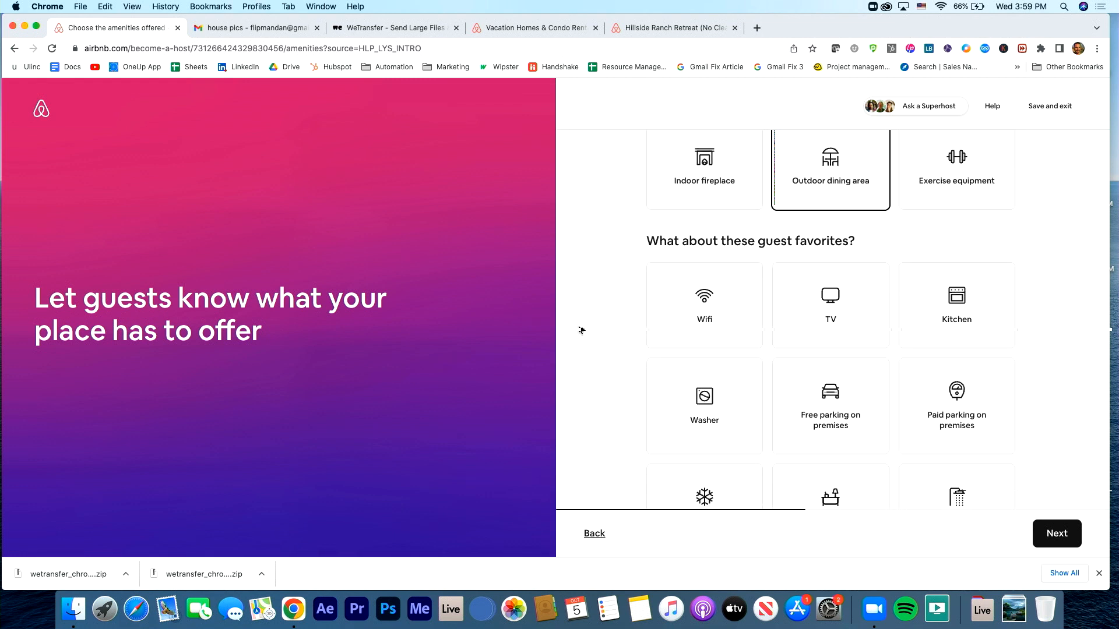
scroll(579, 329, "down", 1)
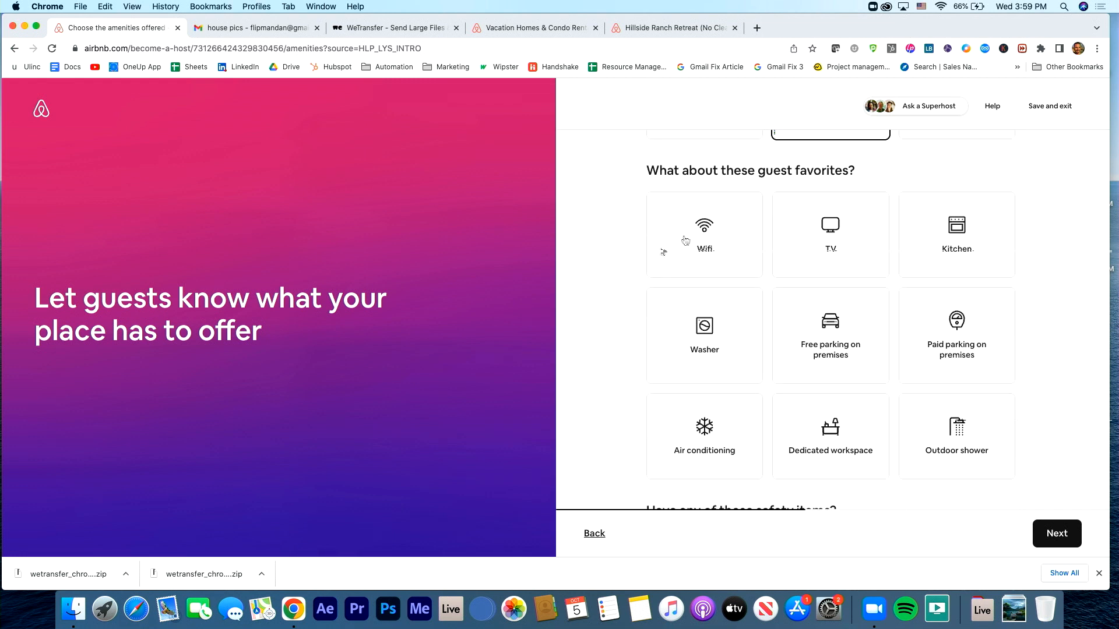
left_click(736, 212)
left_click(831, 227)
left_click(964, 234)
left_click(701, 324)
left_click(859, 352)
left_click(984, 348)
scroll(994, 373, "down", 2)
left_click(751, 363)
left_click(861, 363)
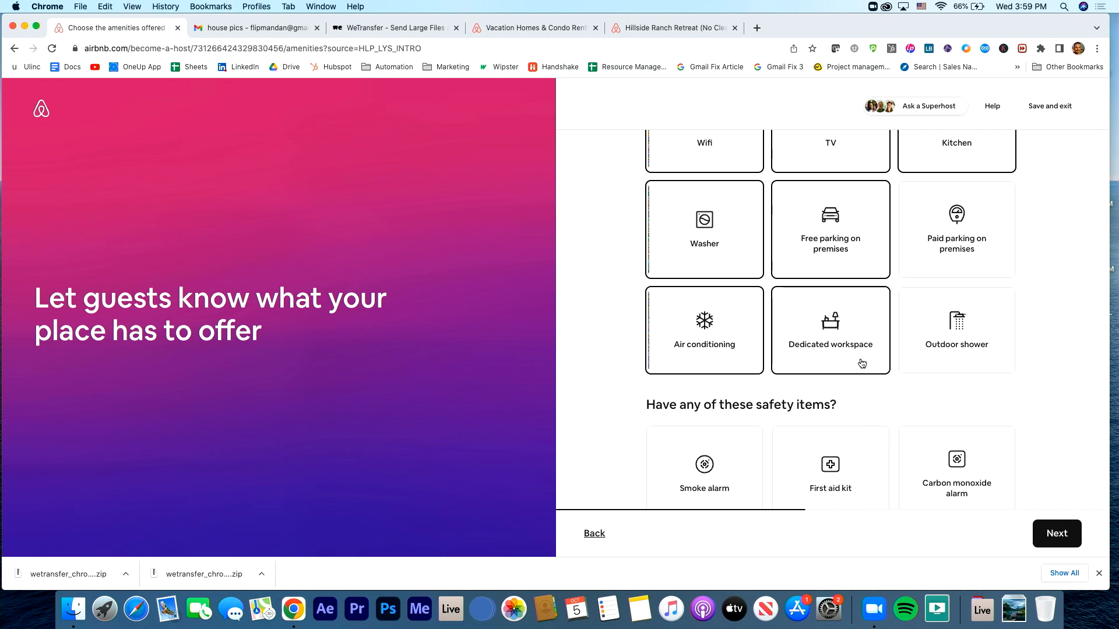
Select First aid kit, Smoke alarm and Carbon monoxide alarm as safety items and continue to the photo upload.
scroll(822, 390, "down", 3)
left_click(813, 397)
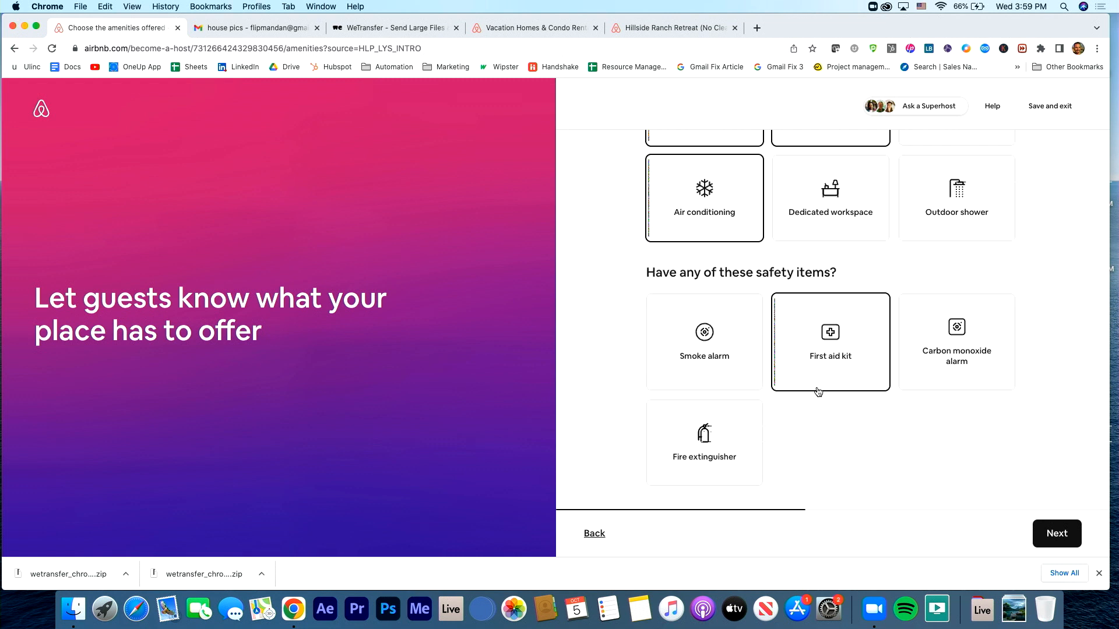
left_click(758, 329)
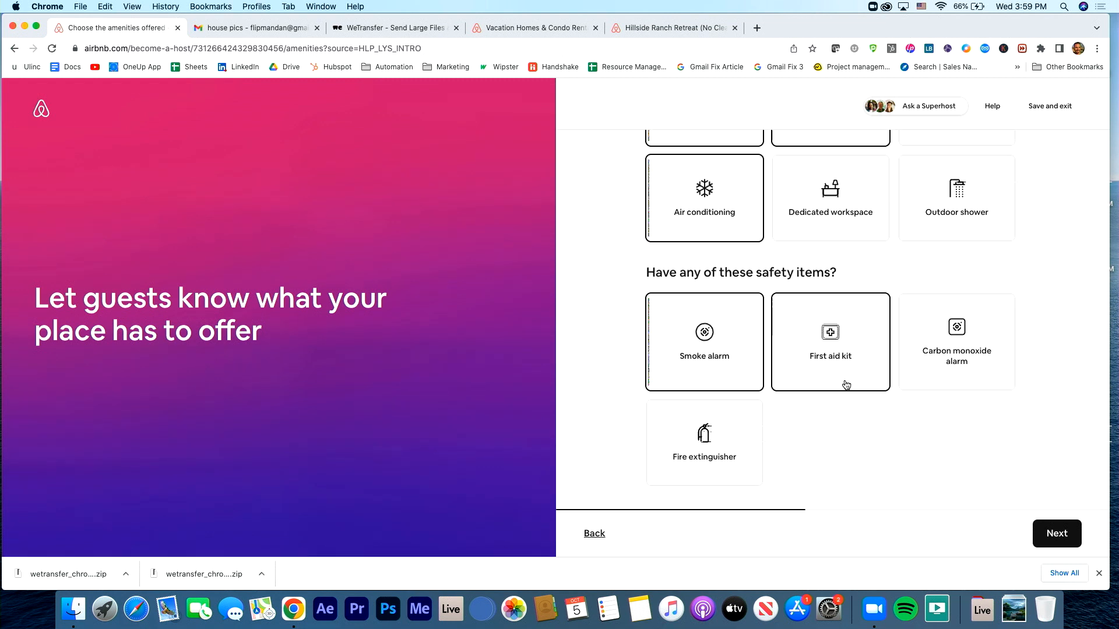
left_click(903, 386)
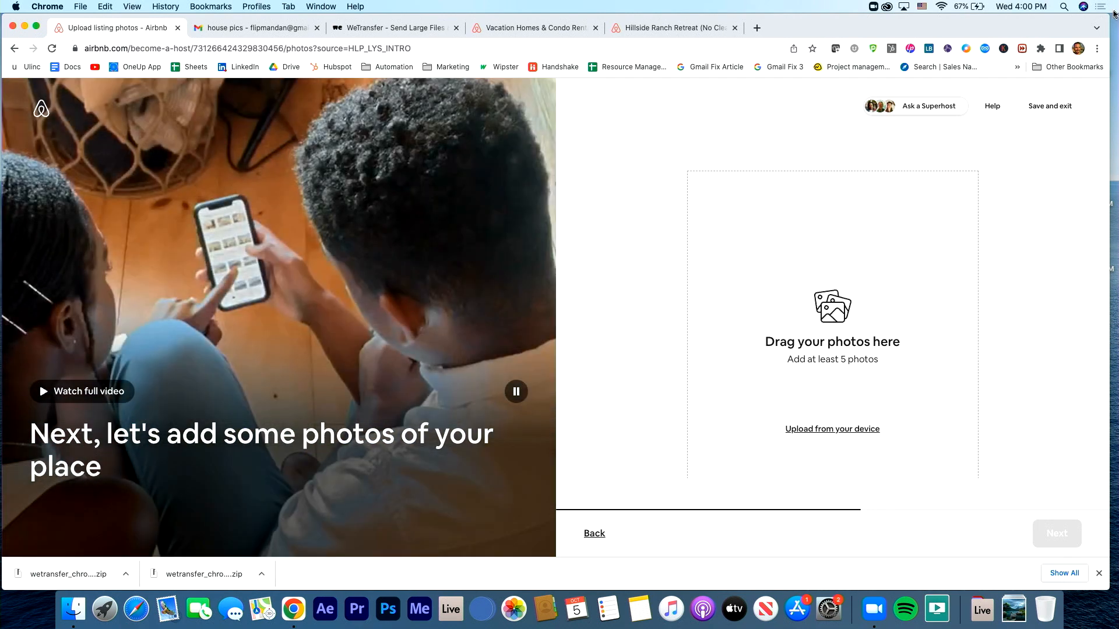
Arrange the photo folder beside the browser and add all its photos, AirbnbHouse6_2.jpg through AirbnbHouse6_43.jpg, to the listing.
left_click_drag(1110, 17, 881, 17)
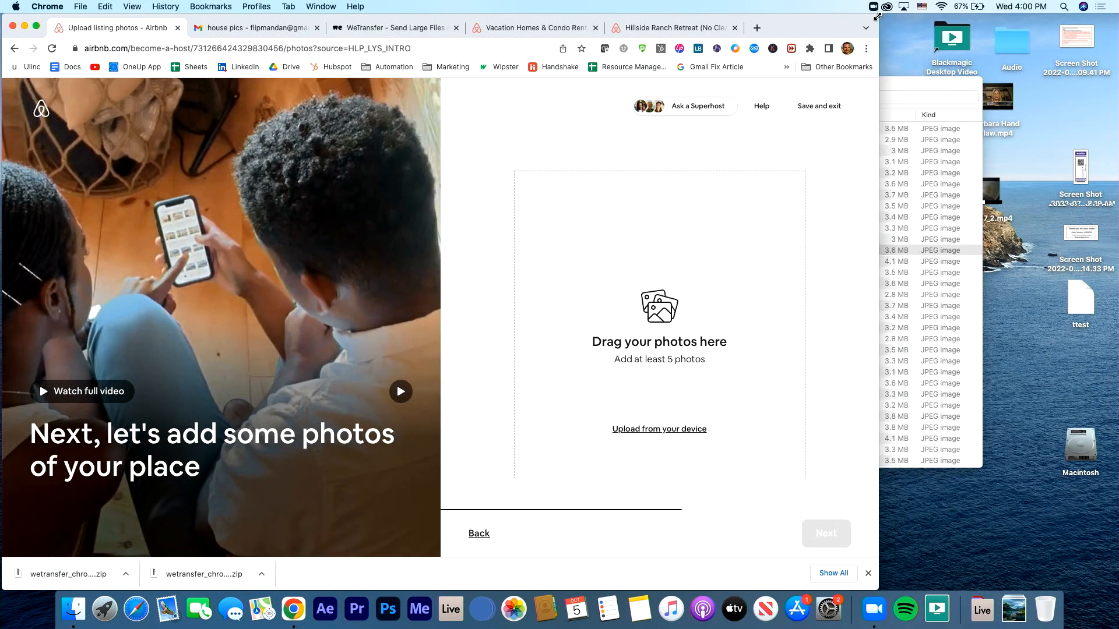
left_click_drag(909, 86, 1049, 5)
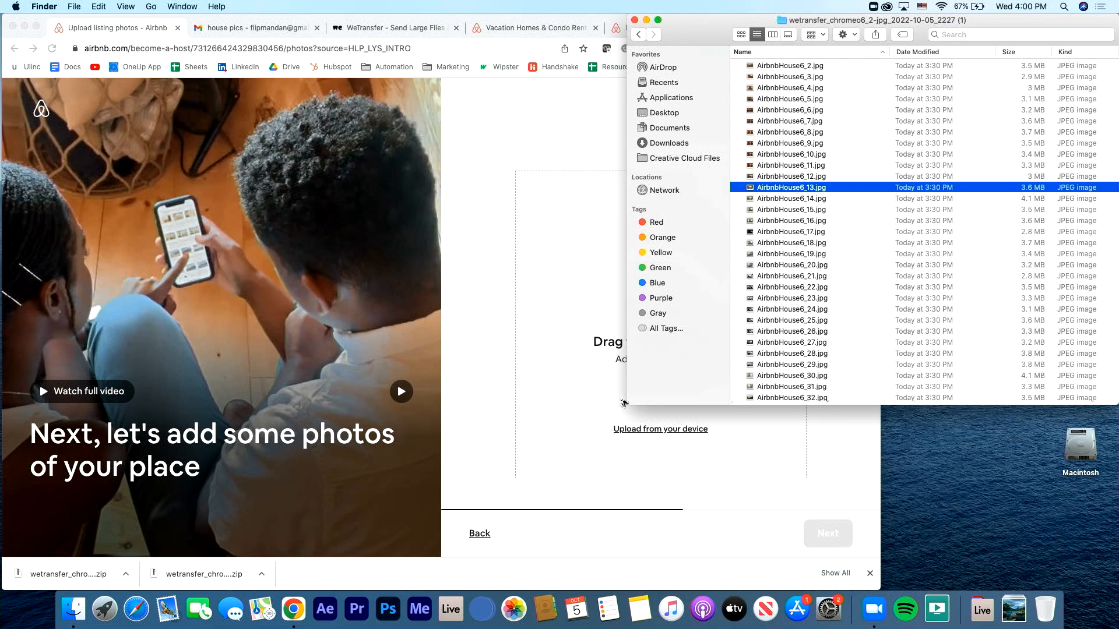
left_click_drag(630, 399, 879, 611)
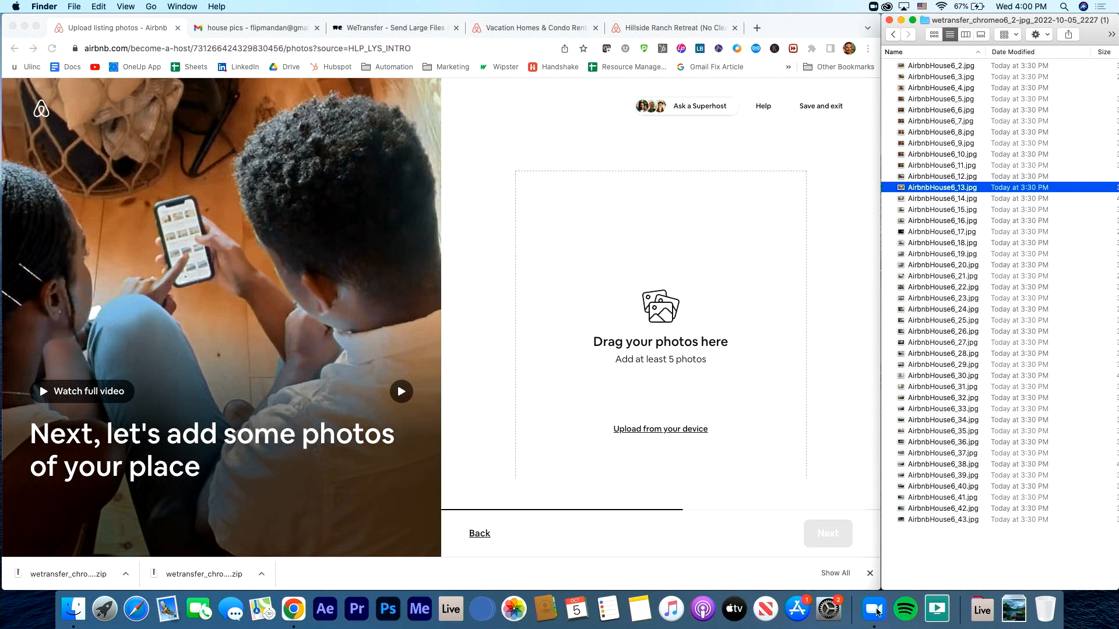
left_click_drag(924, 565, 905, 70)
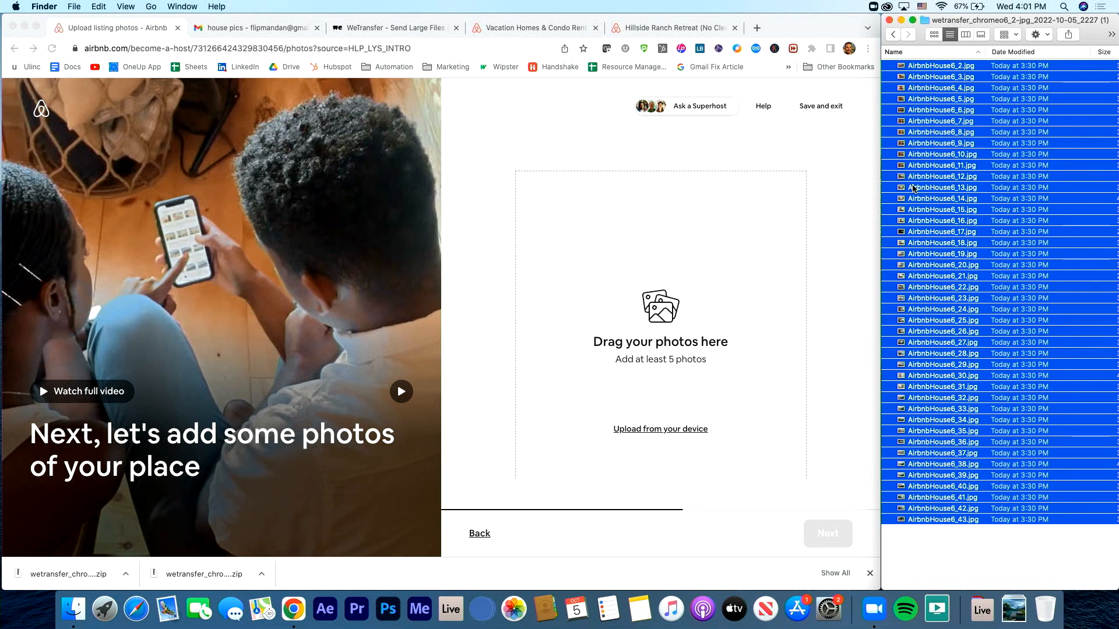
left_click_drag(913, 188, 747, 208)
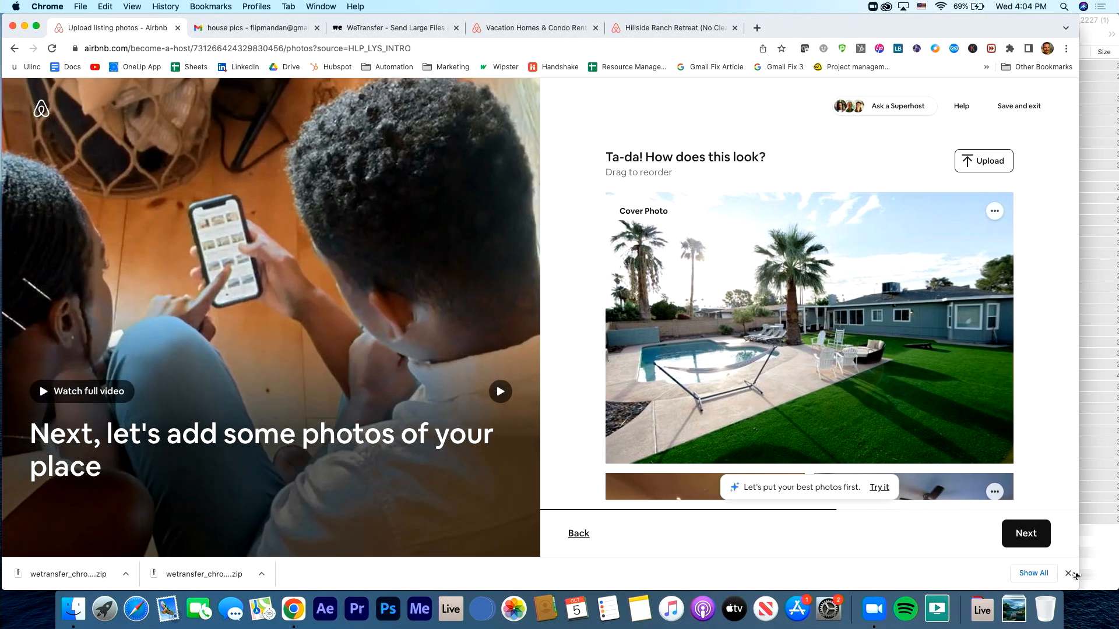
Look over the uploaded photos and have them reordered automatically so that the best ones come first.
scroll(982, 282, "down", 3)
scroll(982, 282, "up", 3)
scroll(982, 282, "down", 2)
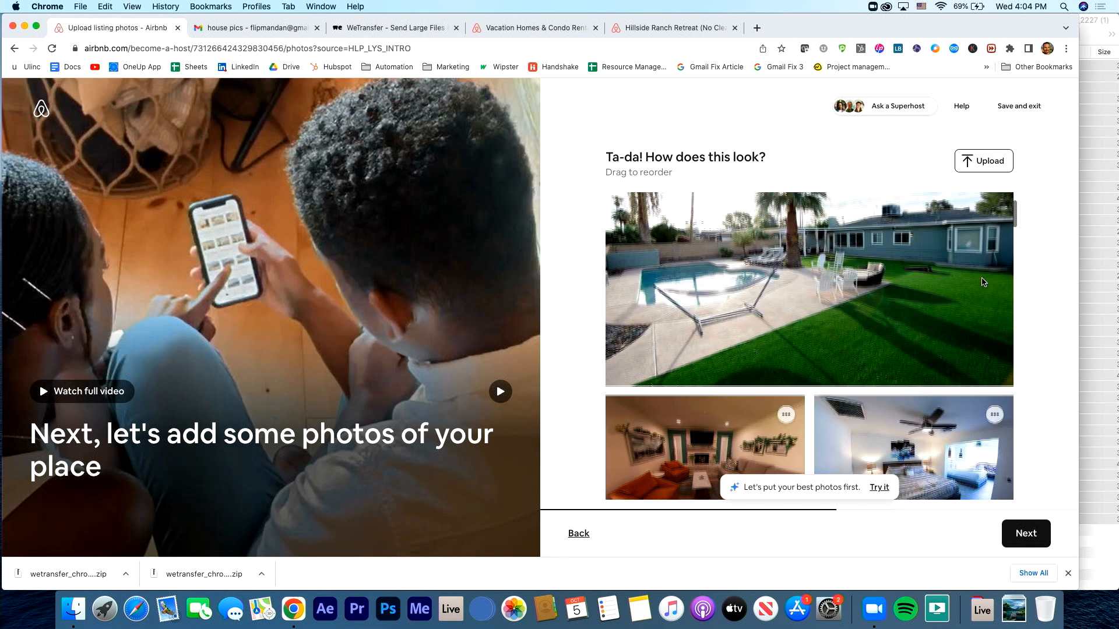
scroll(982, 282, "up", 2)
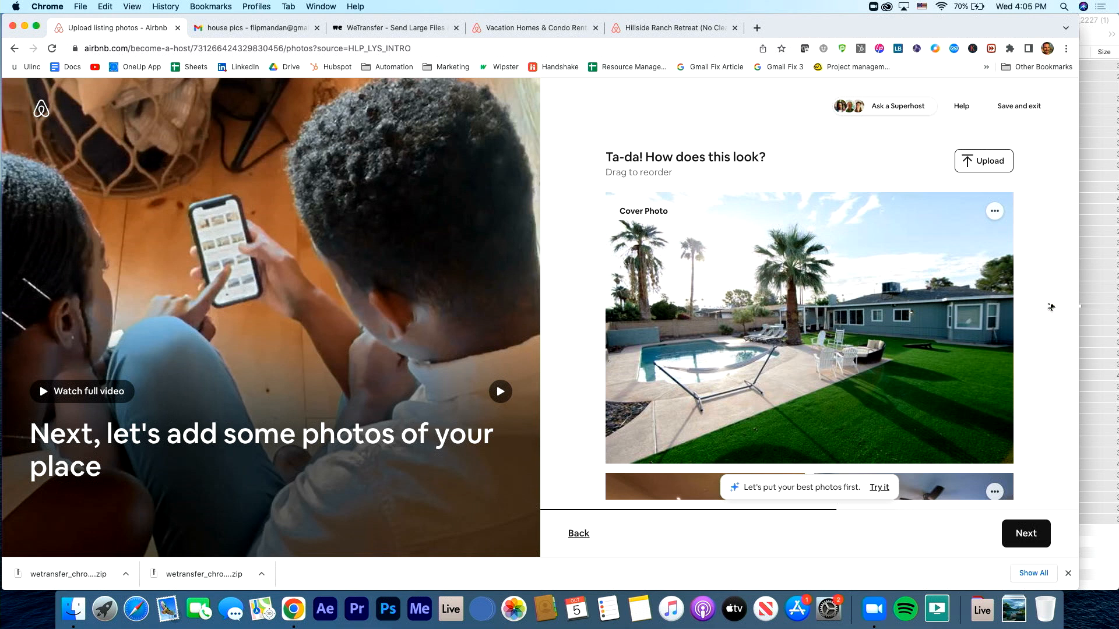
scroll(1051, 306, "down", 1)
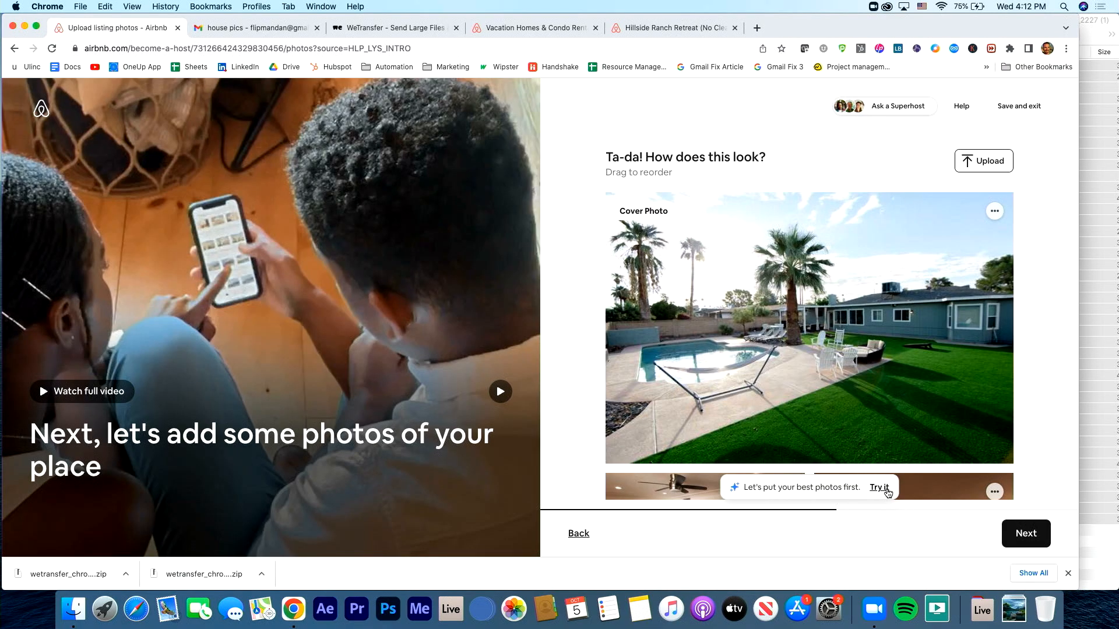
left_click(886, 488)
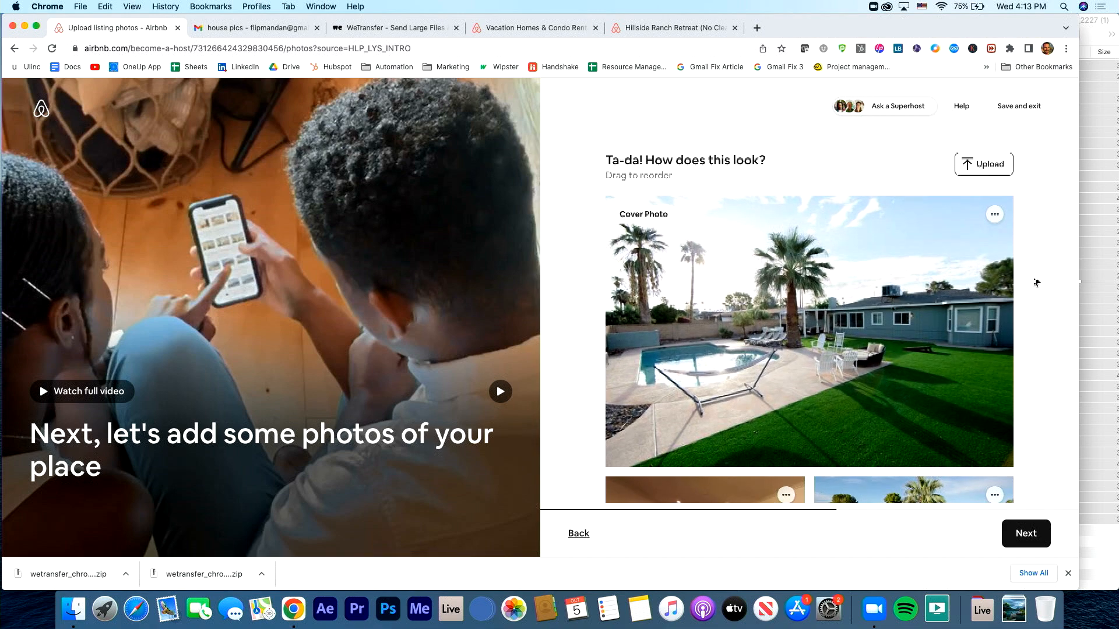
Examine the order of the listing photos, from the cover photo through the kitchen, bathroom and bedroom pictures.
scroll(914, 318, "down", 6)
scroll(914, 317, "up", 5)
scroll(914, 317, "down", 4)
scroll(914, 317, "up", 4)
scroll(913, 317, "up", 2)
scroll(913, 318, "down", 3)
scroll(913, 318, "up", 3)
scroll(913, 317, "down", 1)
scroll(913, 317, "up", 1)
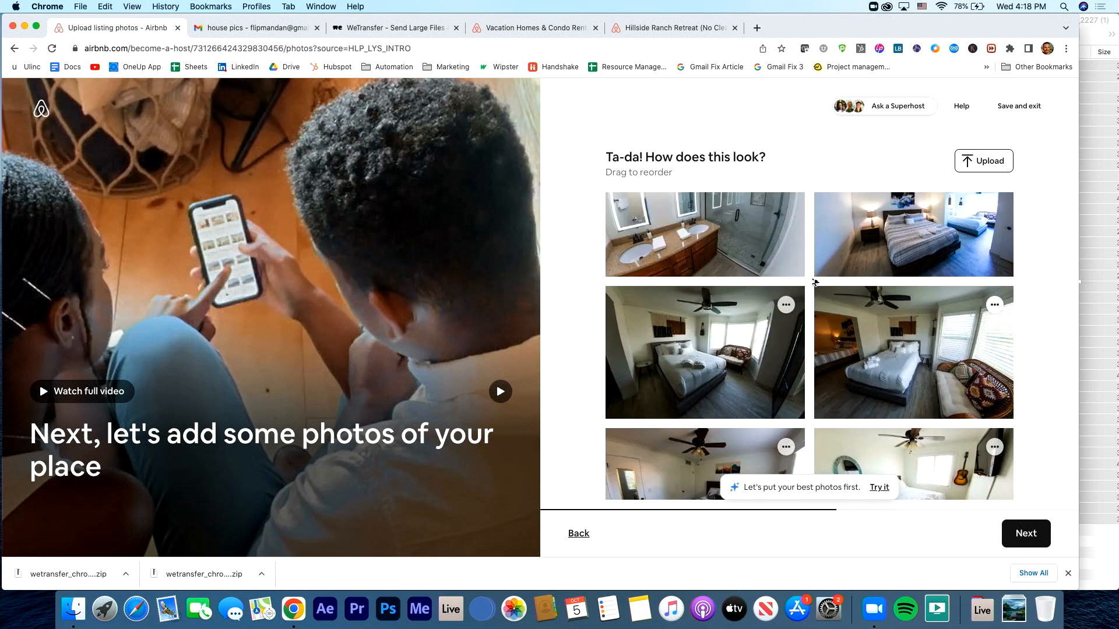
scroll(814, 282, "down", 2)
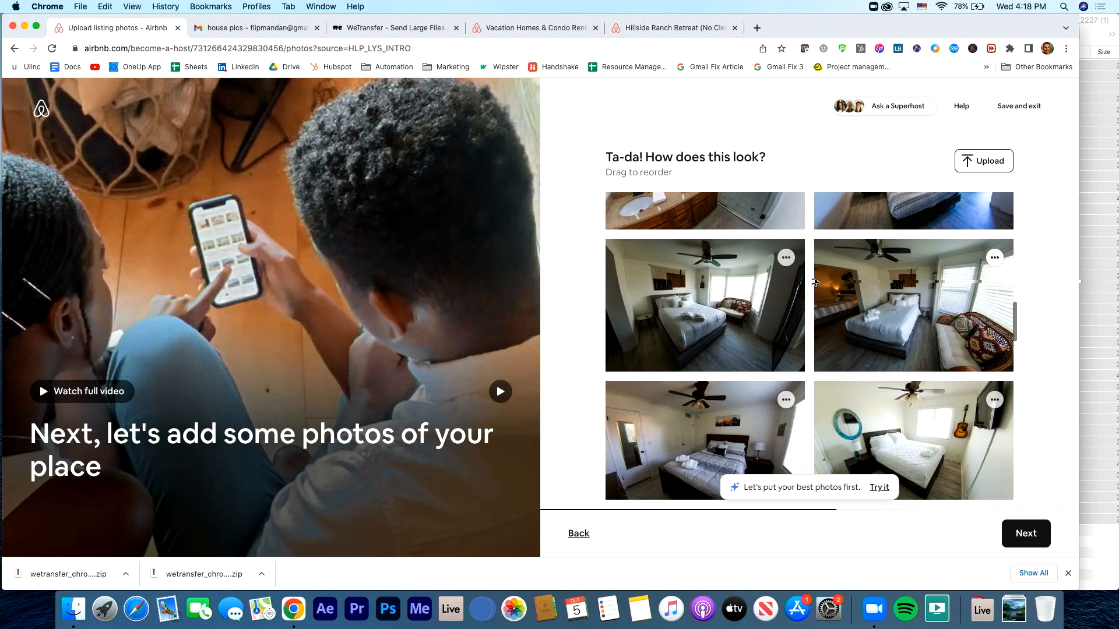
scroll(814, 282, "up", 4)
scroll(814, 282, "up", 5)
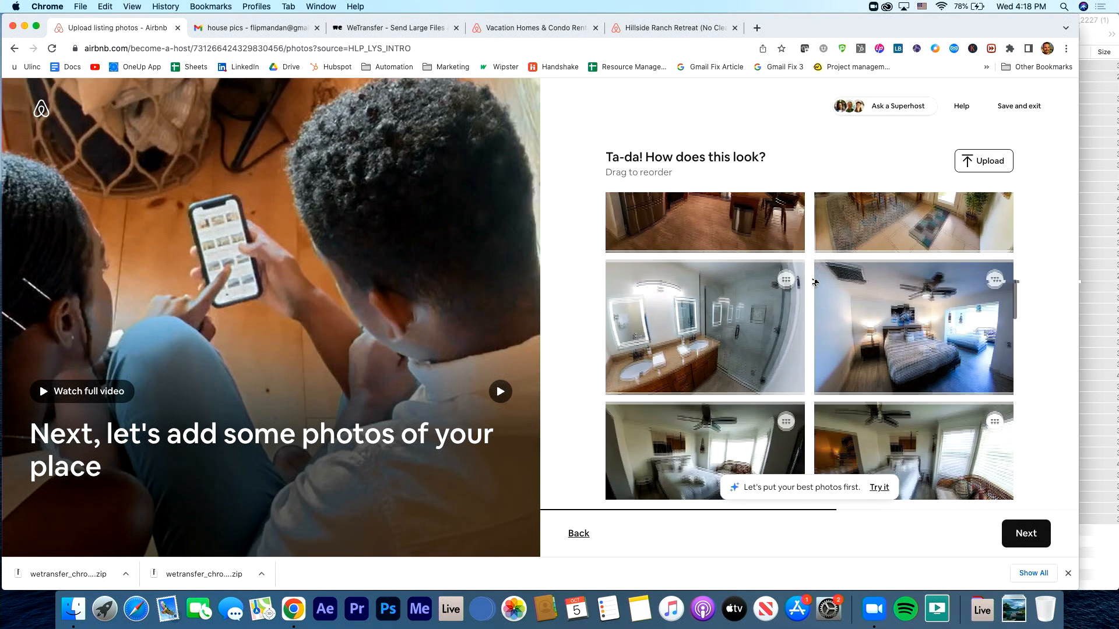
scroll(814, 282, "down", 3)
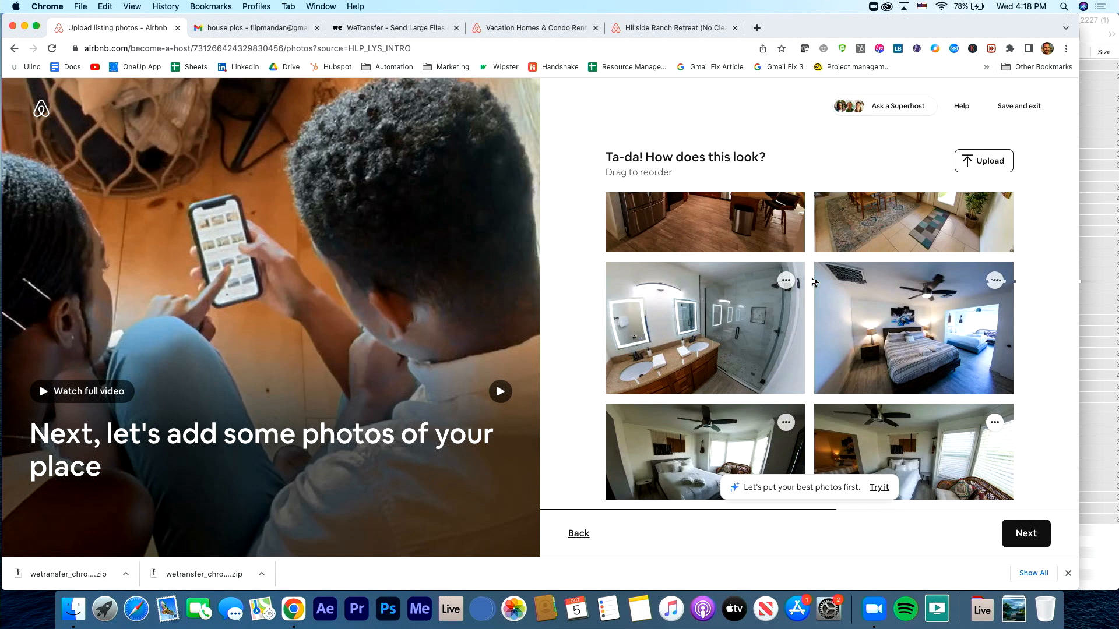
scroll(814, 283, "down", 2)
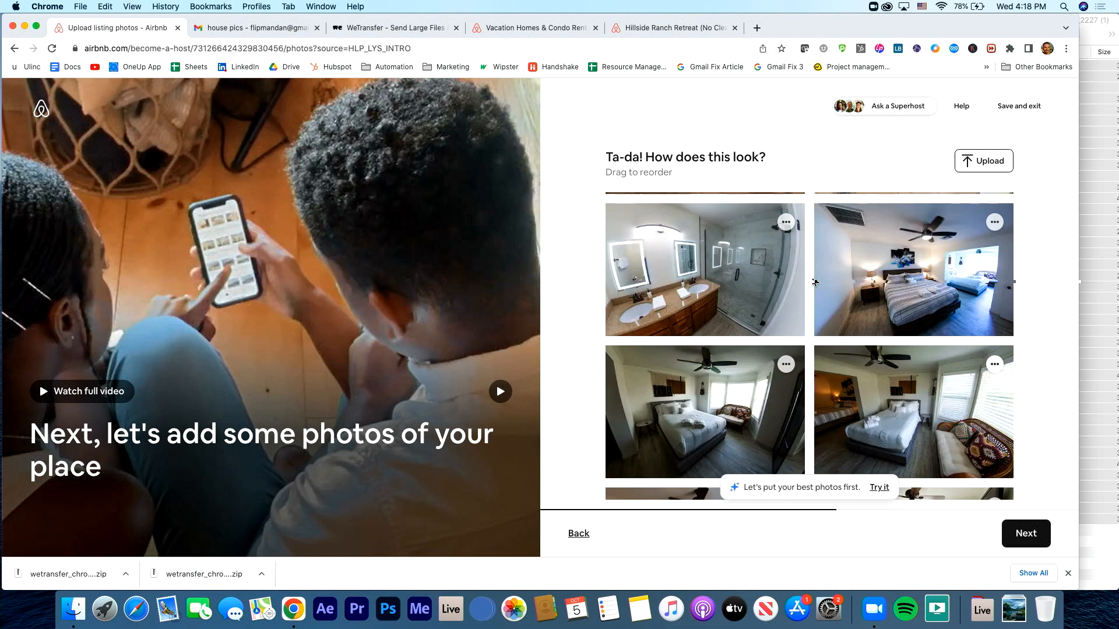
scroll(814, 282, "down", 1)
scroll(814, 282, "down", 1)
scroll(814, 282, "down", 2)
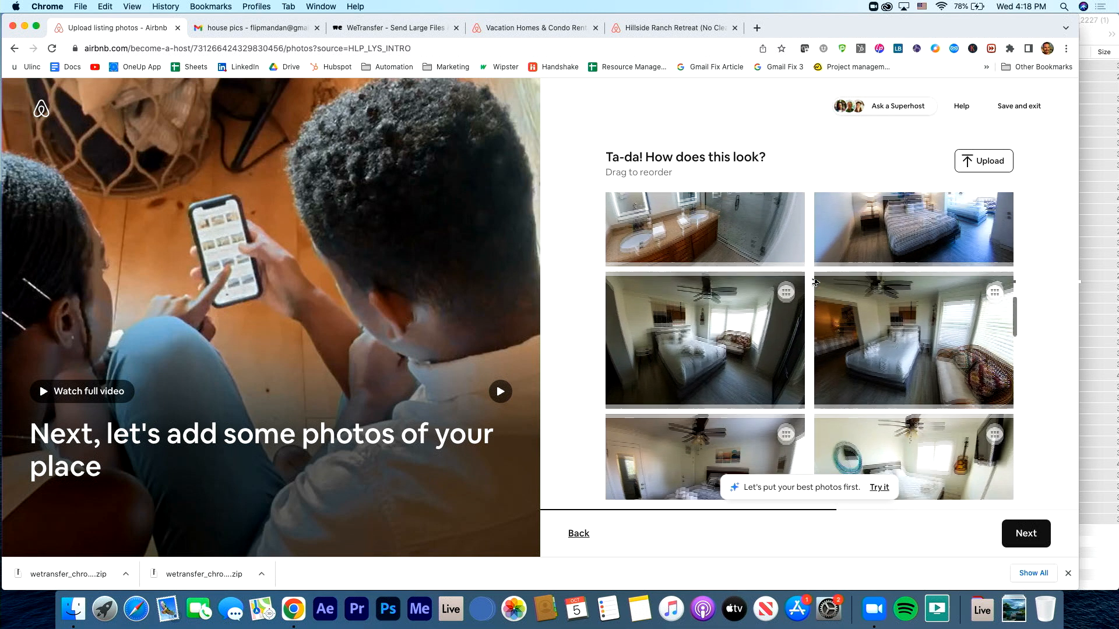
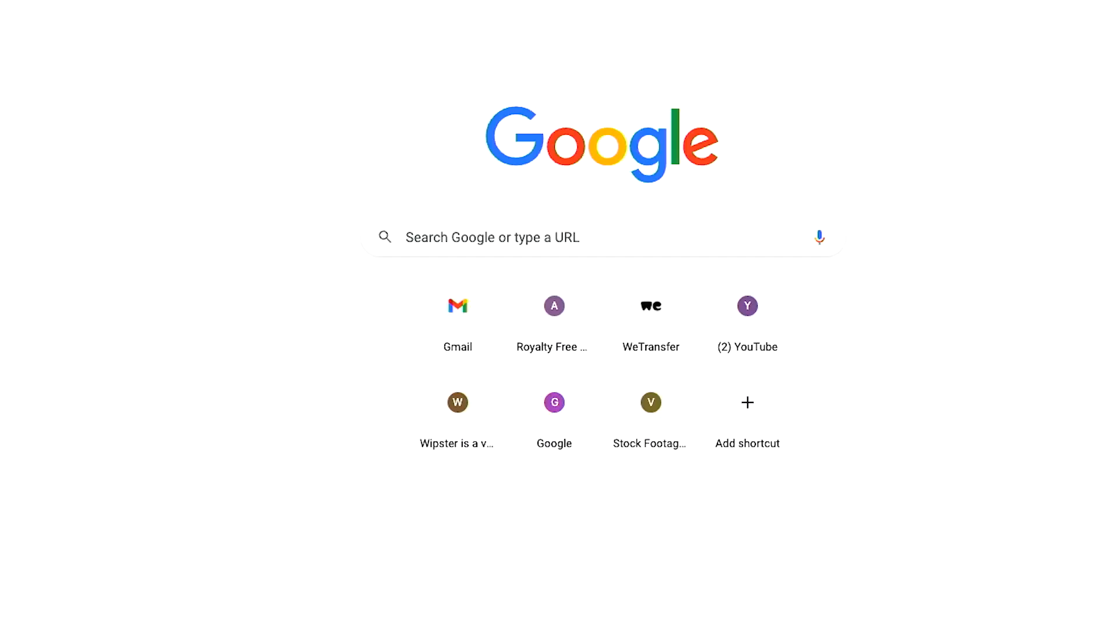
Search for "trav" from the new browser tab, and view a Superhost's Airbnb profile down to the listings and guidebooks.
type("t")
key("BackSpace")
type("trav")
key("Return")
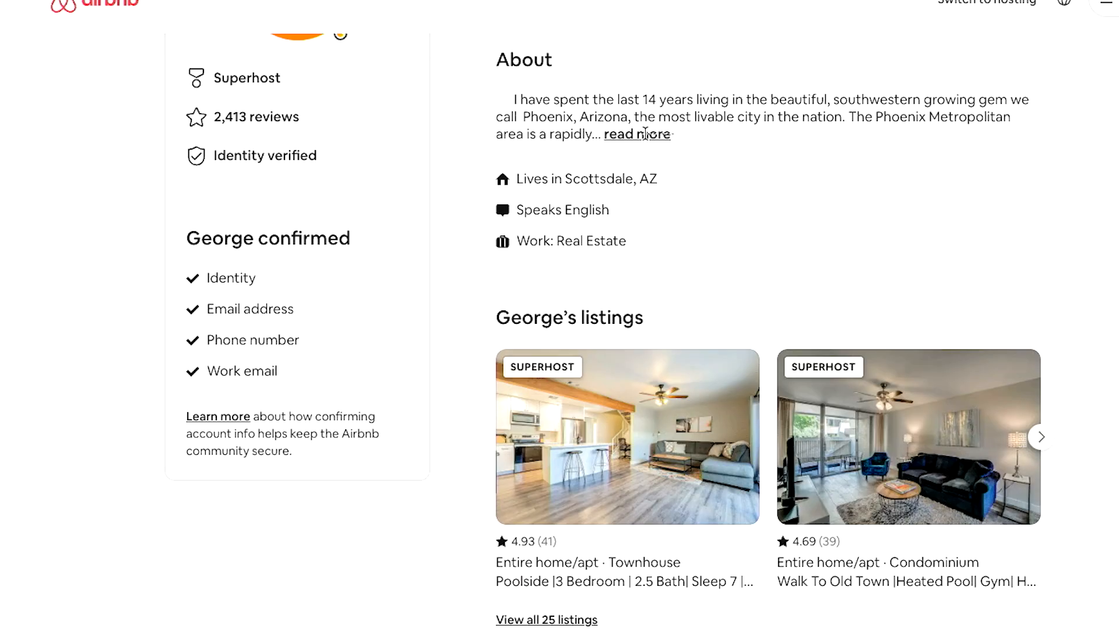
scroll(645, 137, "down", 5)
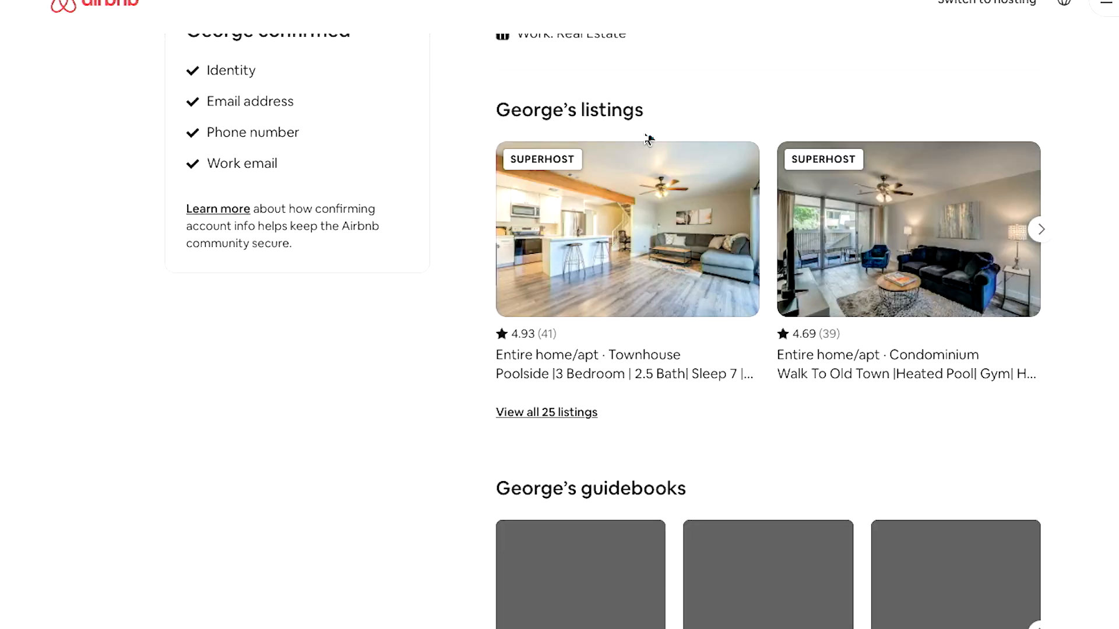
Look over the host's guidebooks and guest reviews, and open the full list of the host's listings.
scroll(646, 139, "down", 2)
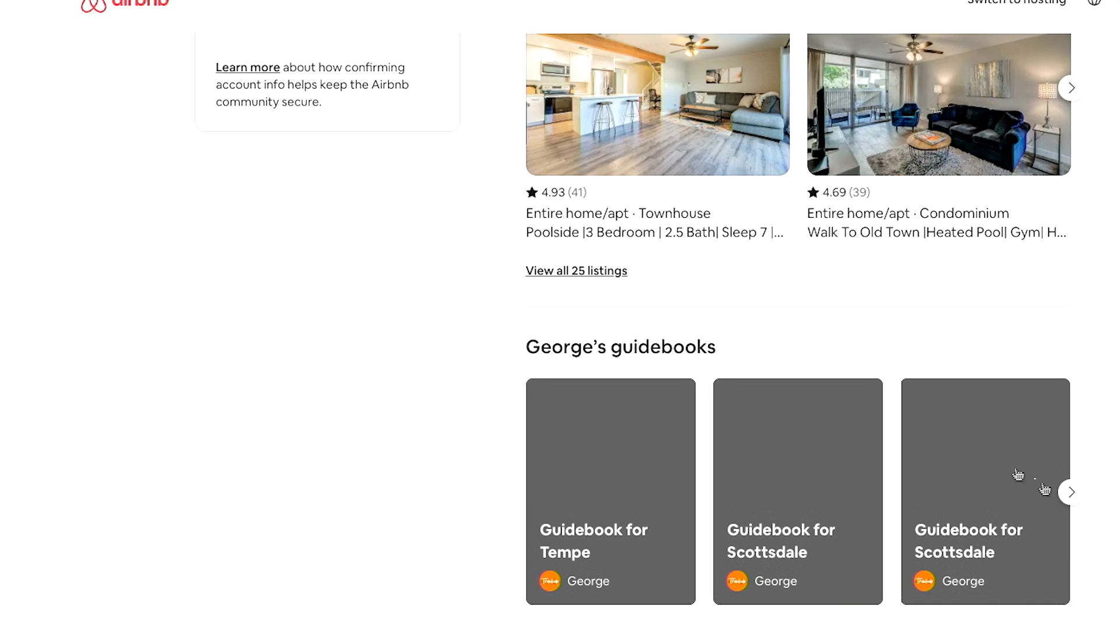
scroll(974, 462, "down", 2)
scroll(1003, 462, "down", 6)
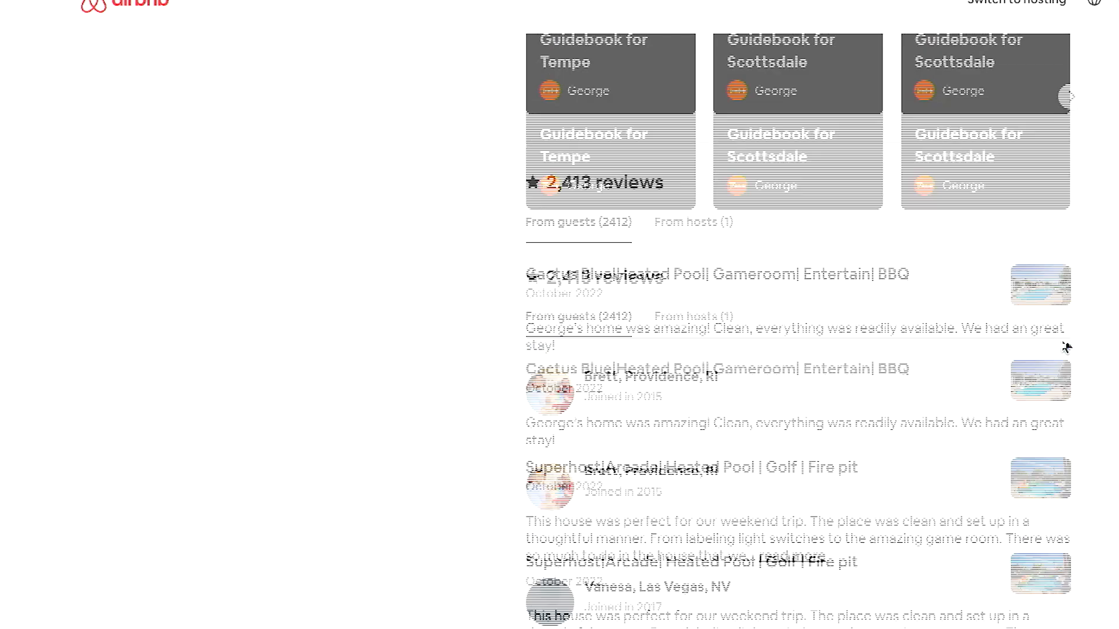
scroll(1063, 348, "up", 8)
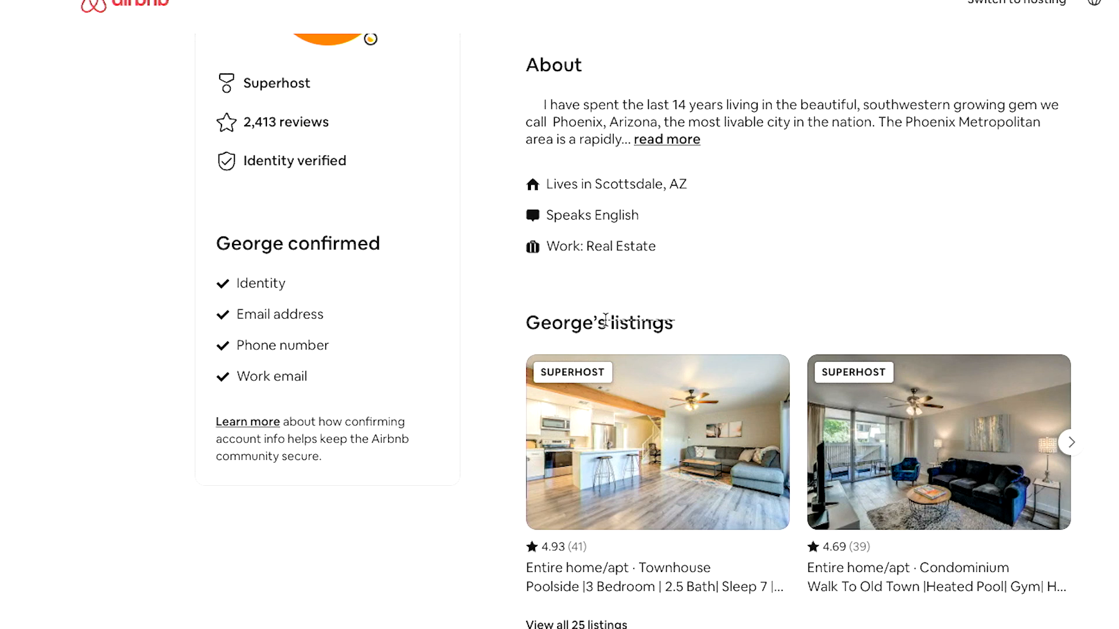
left_click(576, 624)
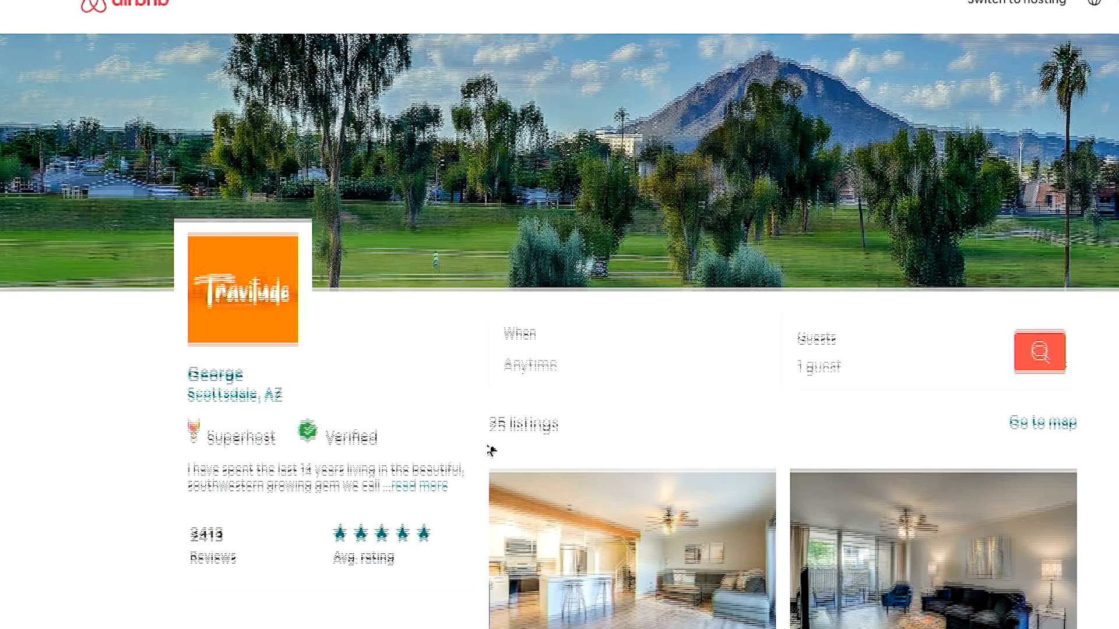
Examine the titles, cover photos and nightly prices across the Superhost's listings.
scroll(491, 450, "down", 4)
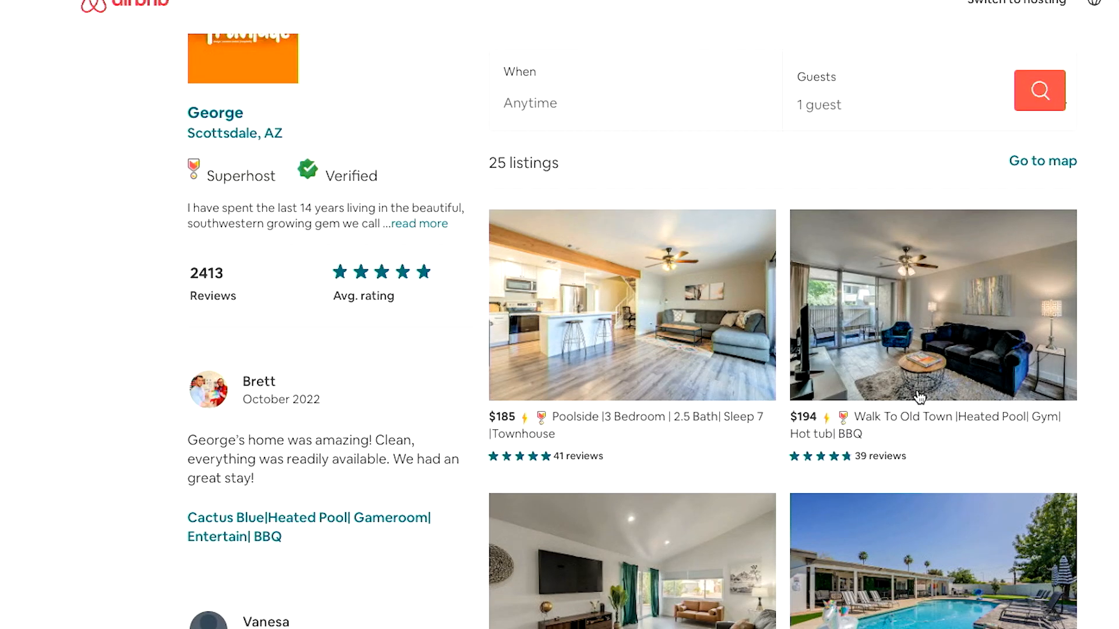
scroll(988, 458, "down", 1)
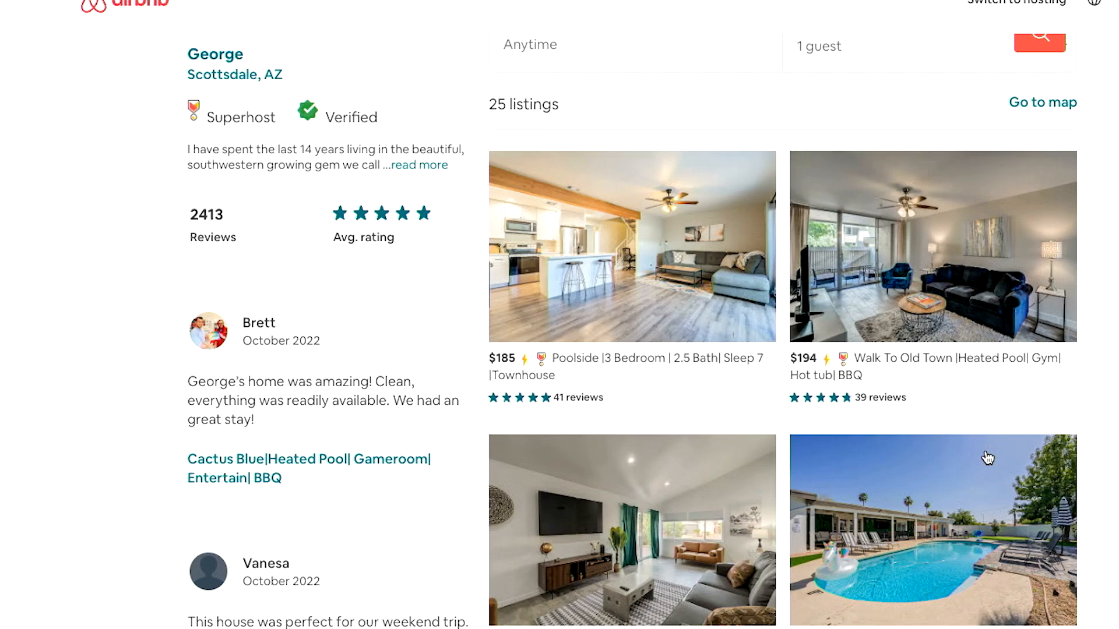
scroll(644, 357, "down", 1)
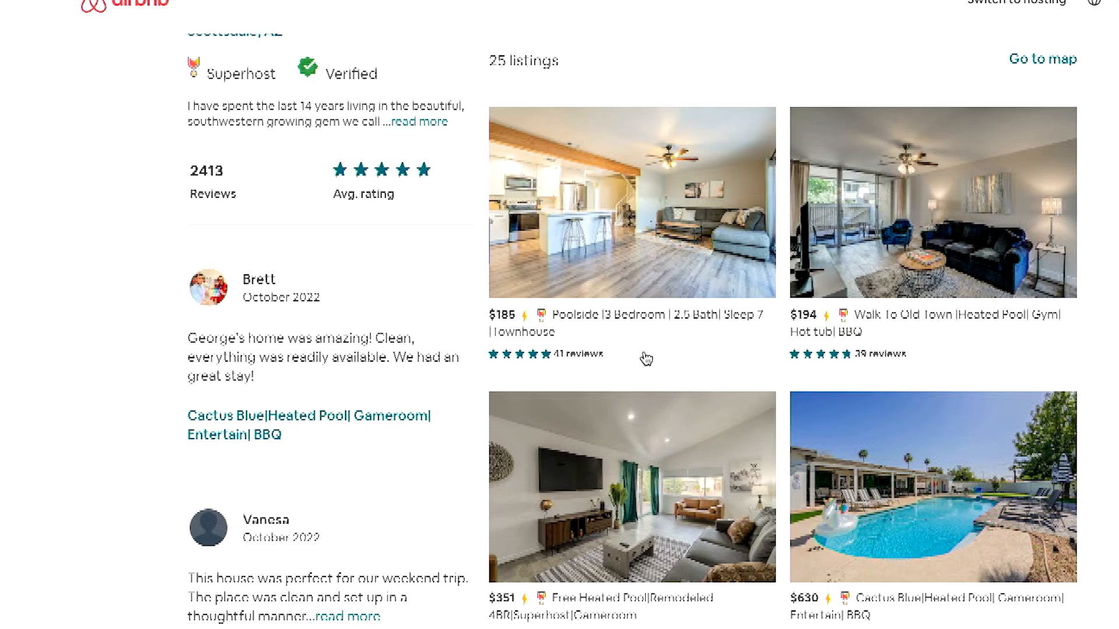
scroll(646, 358, "down", 1)
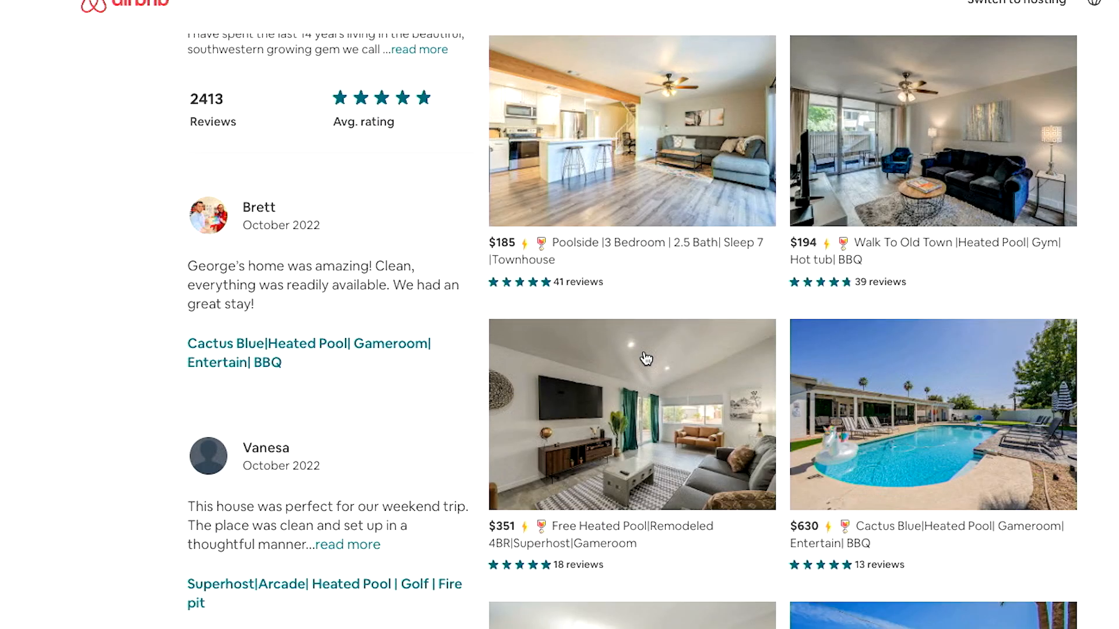
scroll(645, 358, "down", 1)
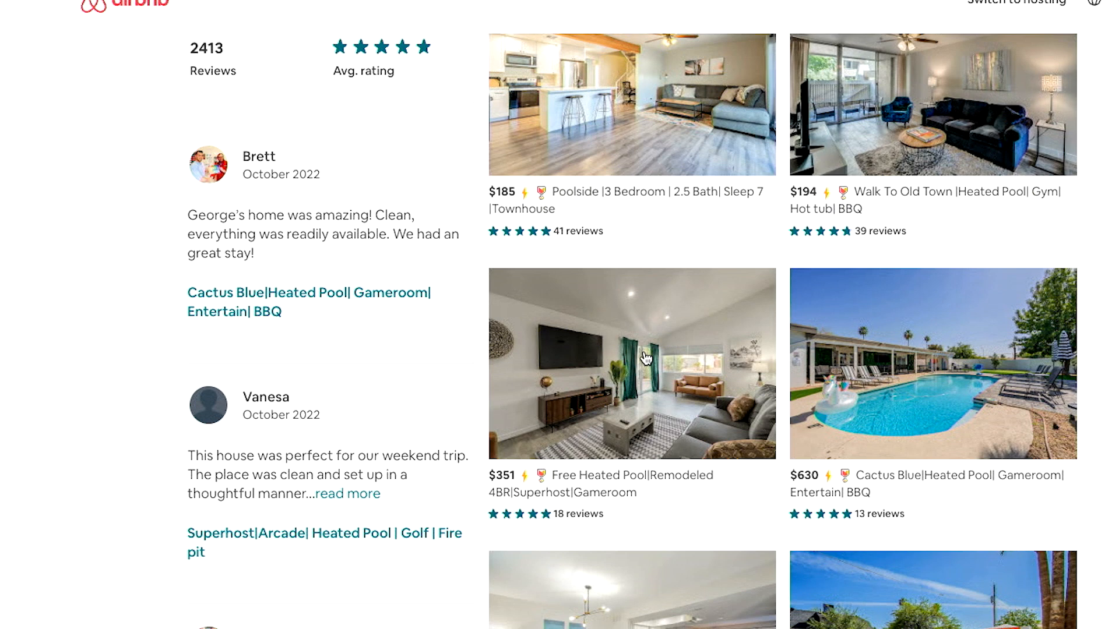
scroll(646, 358, "down", 2)
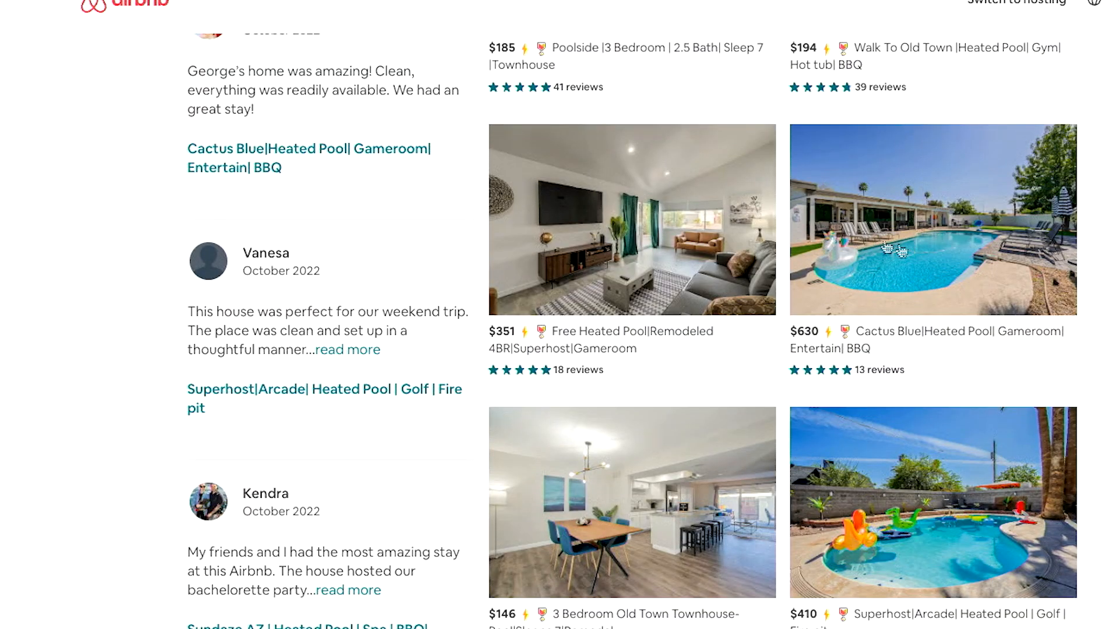
scroll(657, 252, "up", 1)
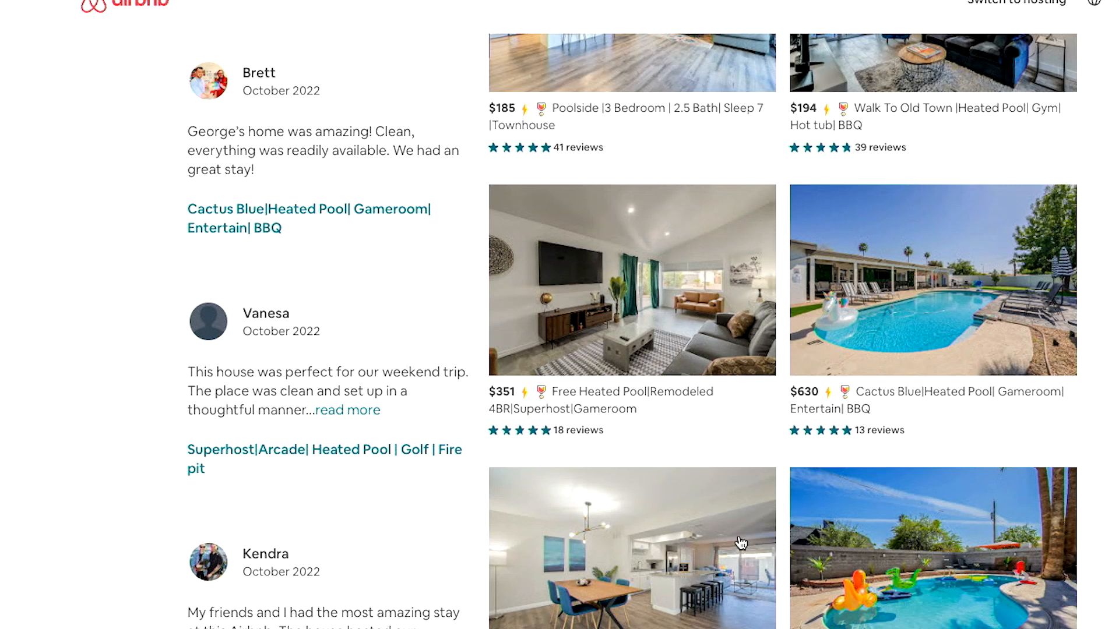
scroll(742, 541, "down", 1)
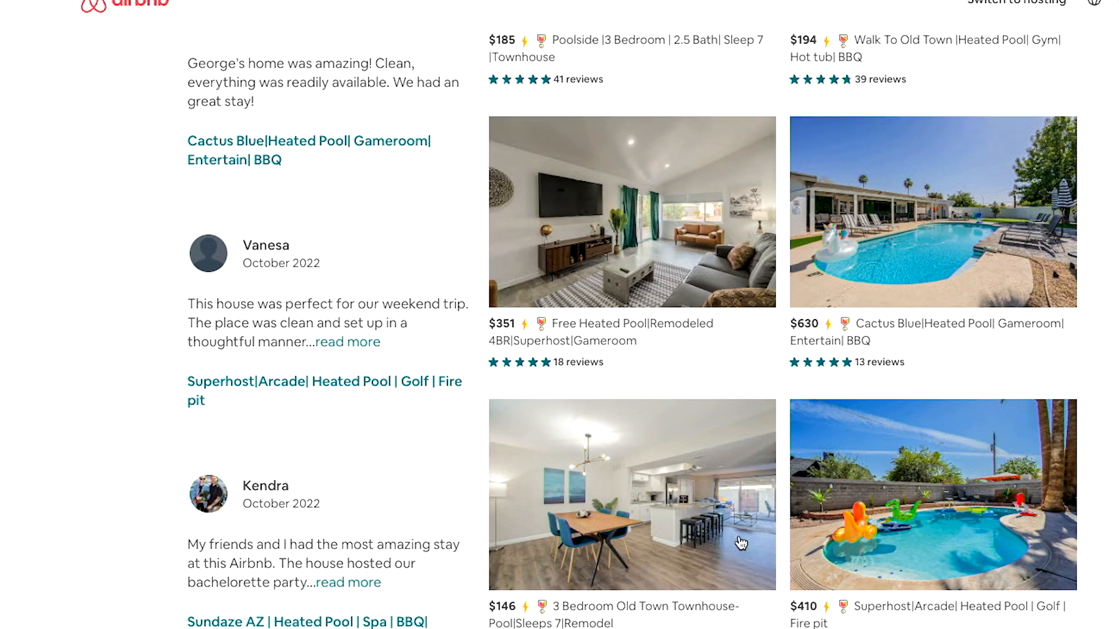
Open the "Cactus Blue|Heated Pool| Gameroom| Entertain| BBQ" listing and view its title and photos.
left_click(1016, 190)
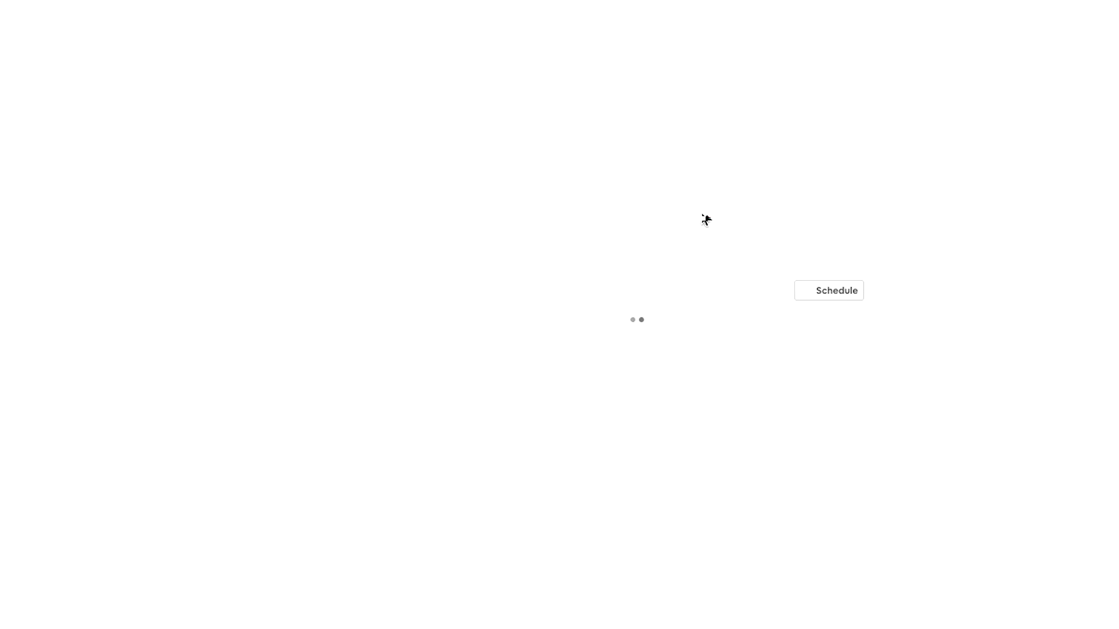
scroll(23, 272, "down", 1)
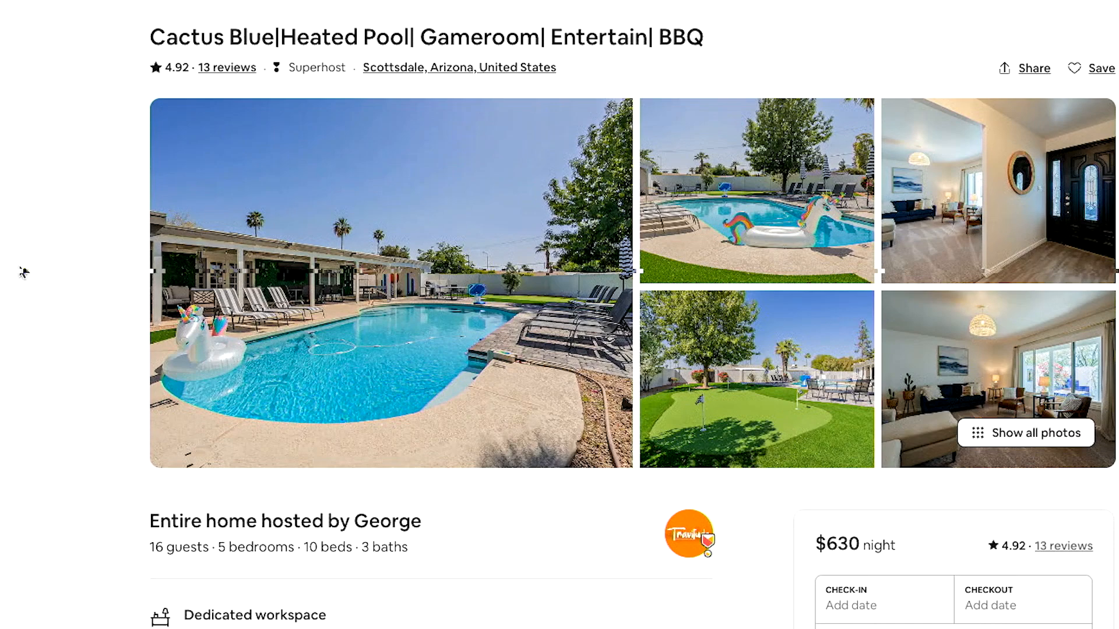
scroll(23, 272, "down", 1)
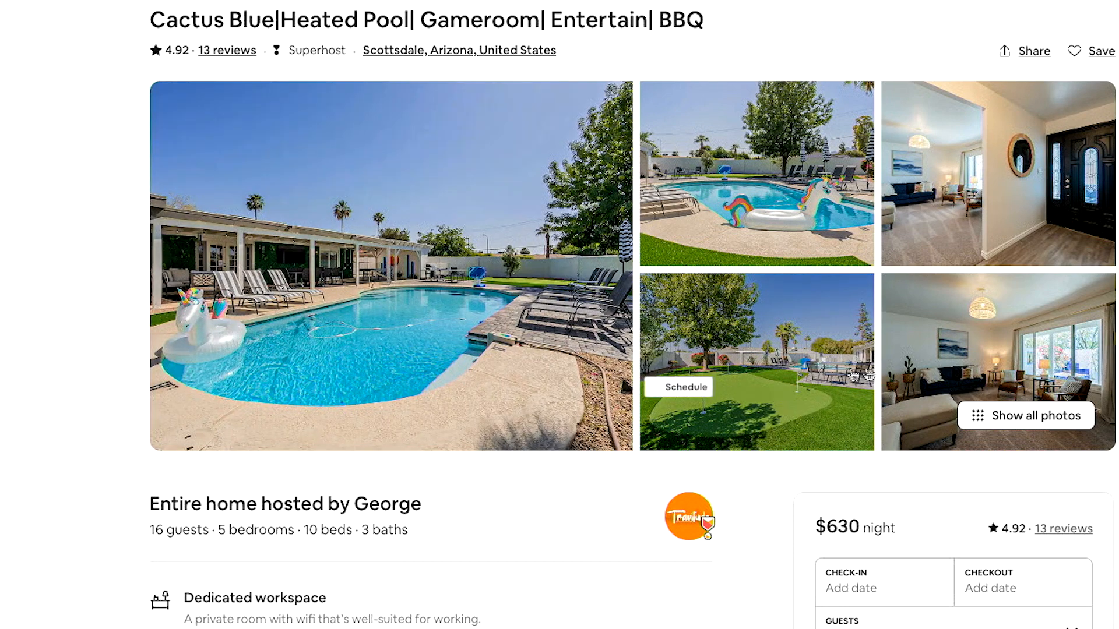
left_click(1060, 417)
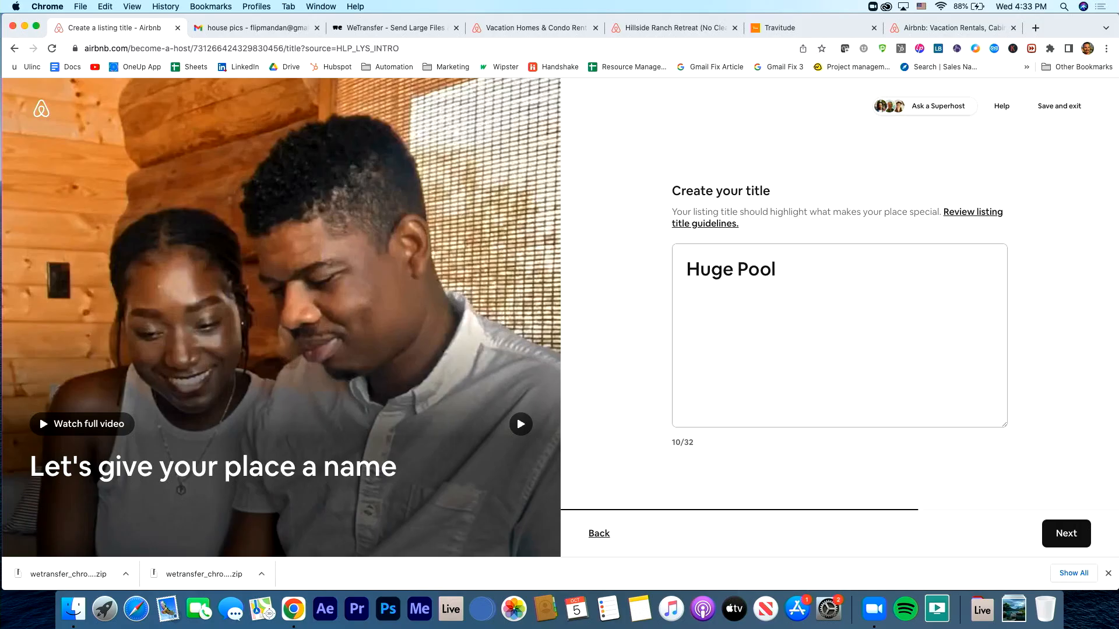
Replace the draft listing title with "Heated Pool Near ASU".
key("BackSpace")
key("BackSpace")
key("BackSpace")
key("BackSpace")
key("BackSpace")
key("BackSpace")
key("BackSpace")
key("BackSpace")
key("BackSpace")
key("BackSpace")
type("eated Pool")
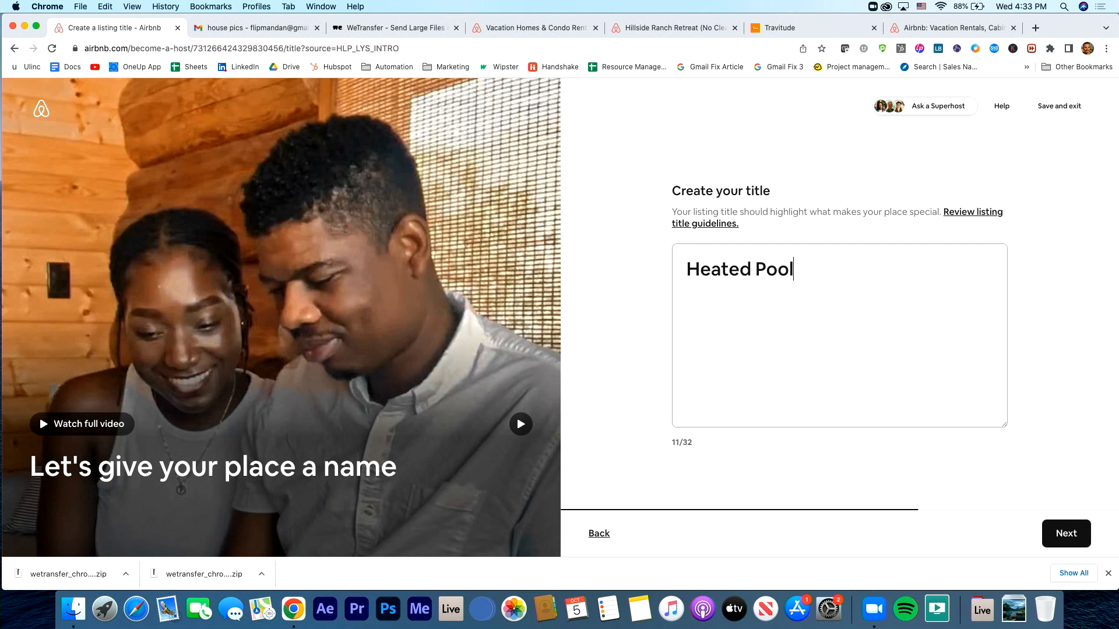
type("l")
key("BackSpace")
type("| ")
type("Near ASU")
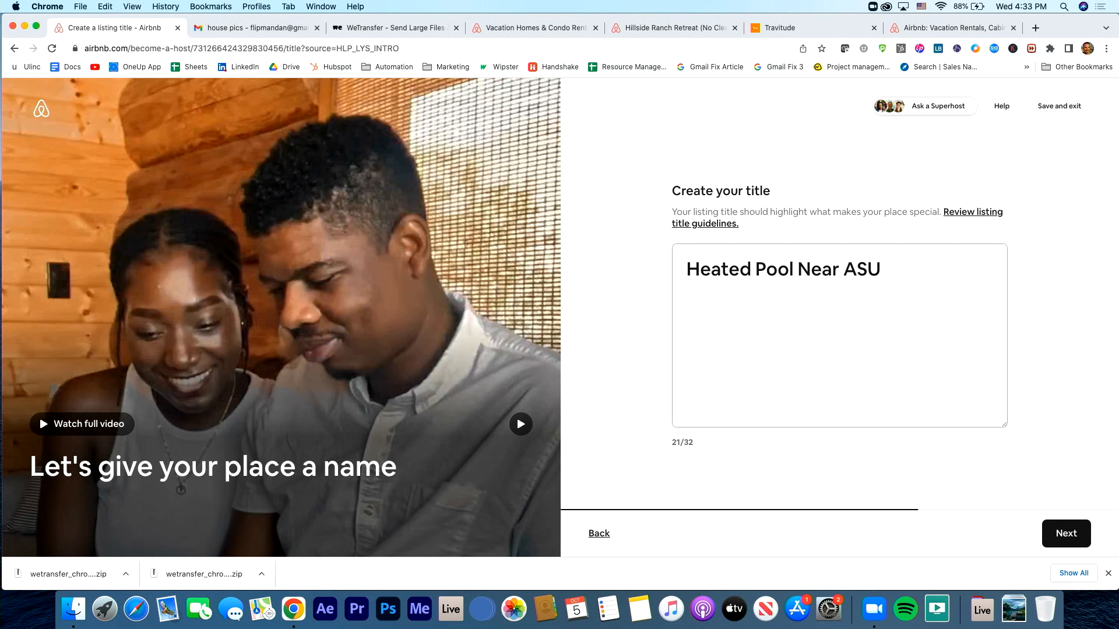
Extend the listing title with "BBQ Slps 10", abbreviating the word Sleeps to fit the character limit.
type("BBQ Sleeps")
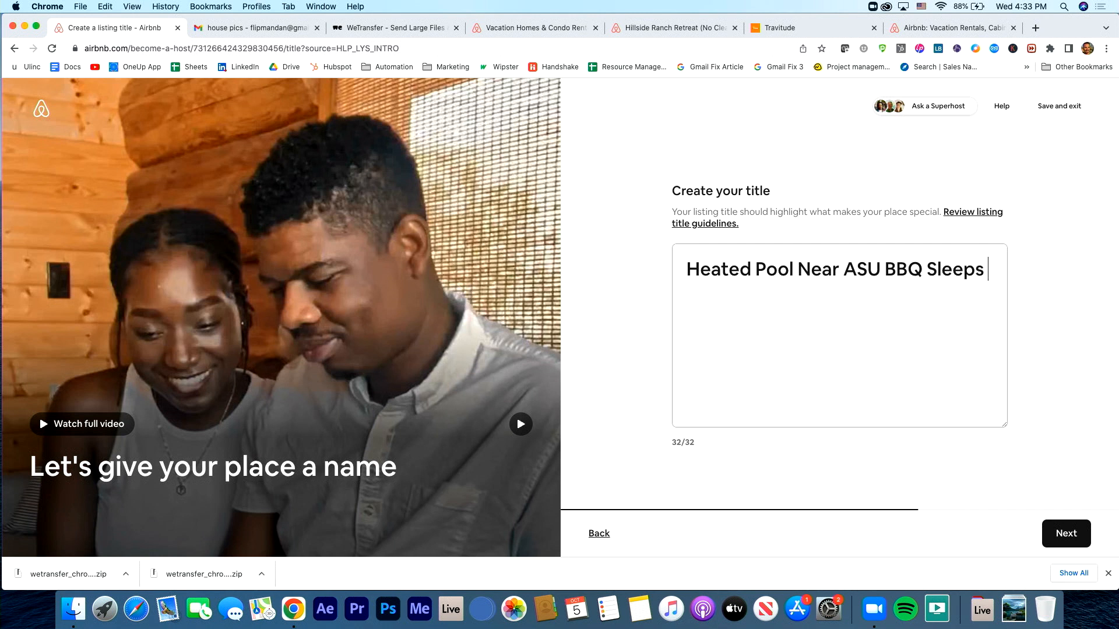
key("BackSpace")
key("BackSpace")
key("BackSpace")
key("BackSpace")
key("BackSpace")
type("ps 10")
Remove "BBQ" and the extra space from the title and spell out "Slps" as "Sleeps".
left_click_drag(923, 270, 886, 271)
key("BackSpace")
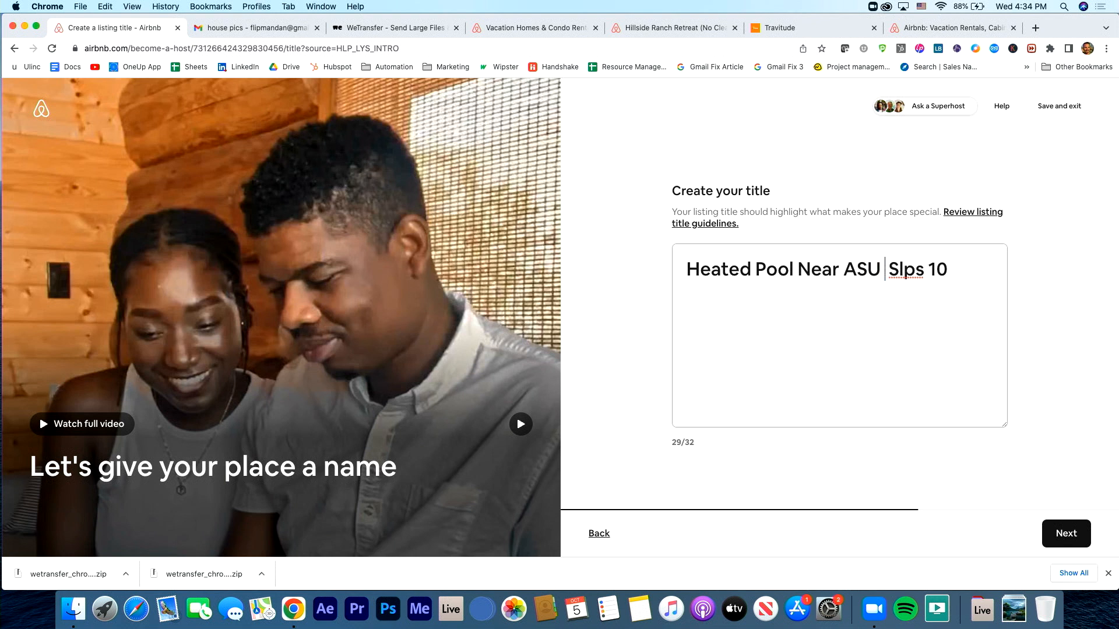
key("Right")
key("Right")
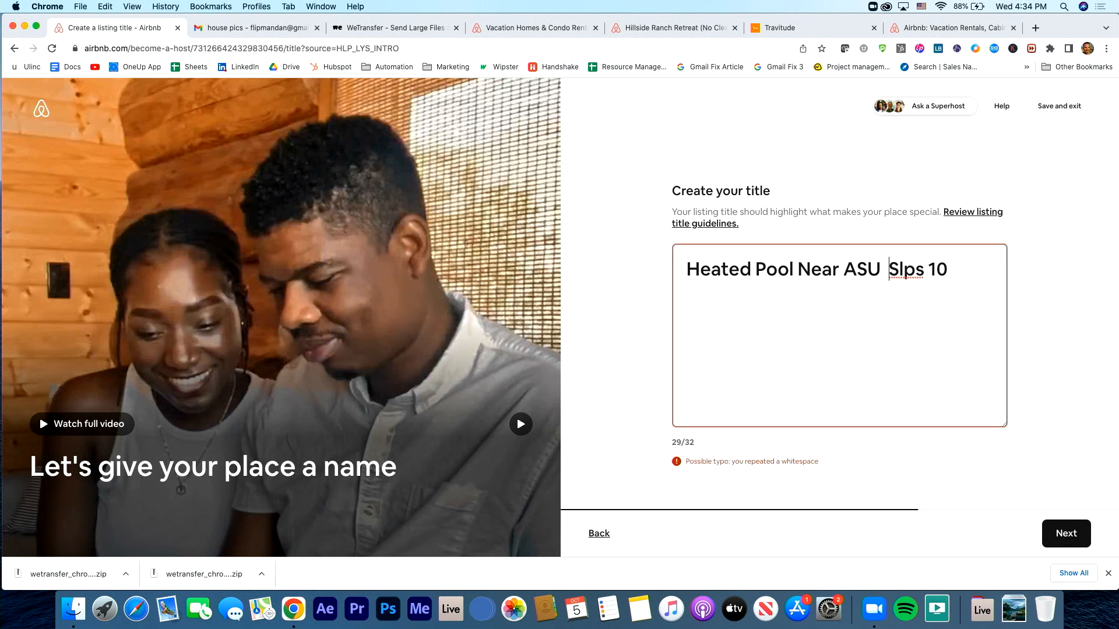
key("BackSpace")
key("Right")
key("Right")
type("ee")
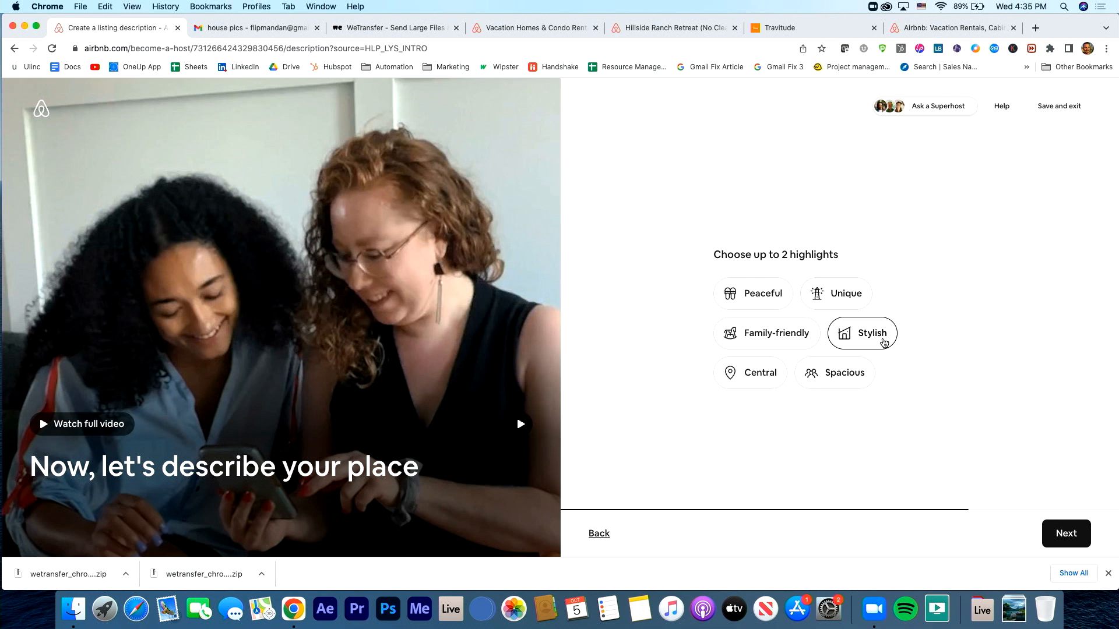
Choose Stylish as a highlight describing the place.
left_click(884, 343)
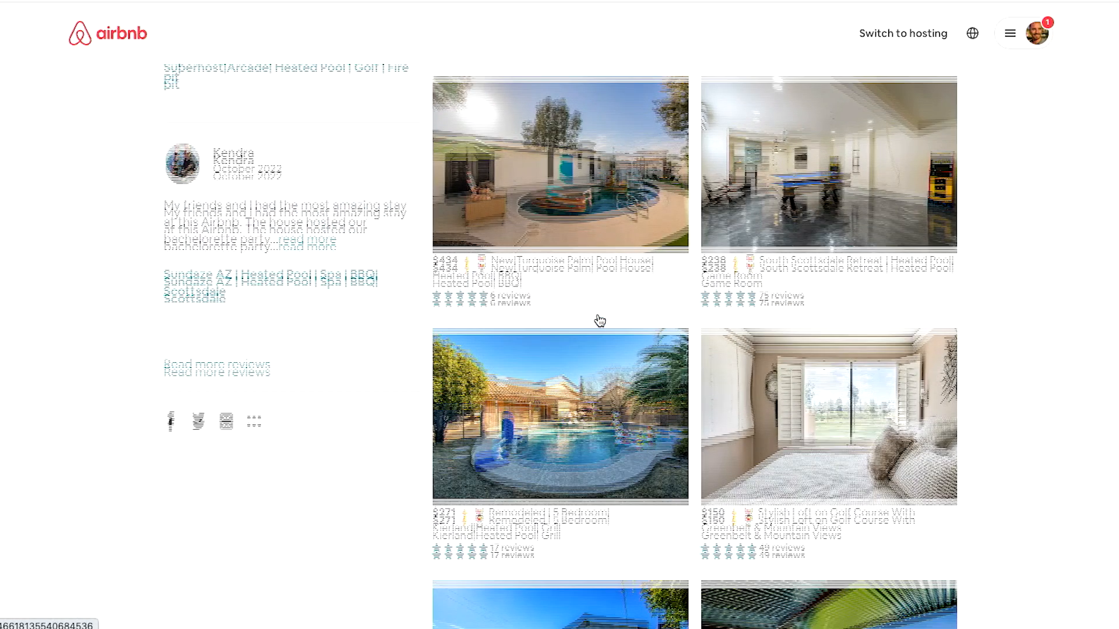
Return to the Superhost's listings and open "1 Mile from TPC|Remodel | Pool | Gated | BBQ".
scroll(600, 321, "up", 5)
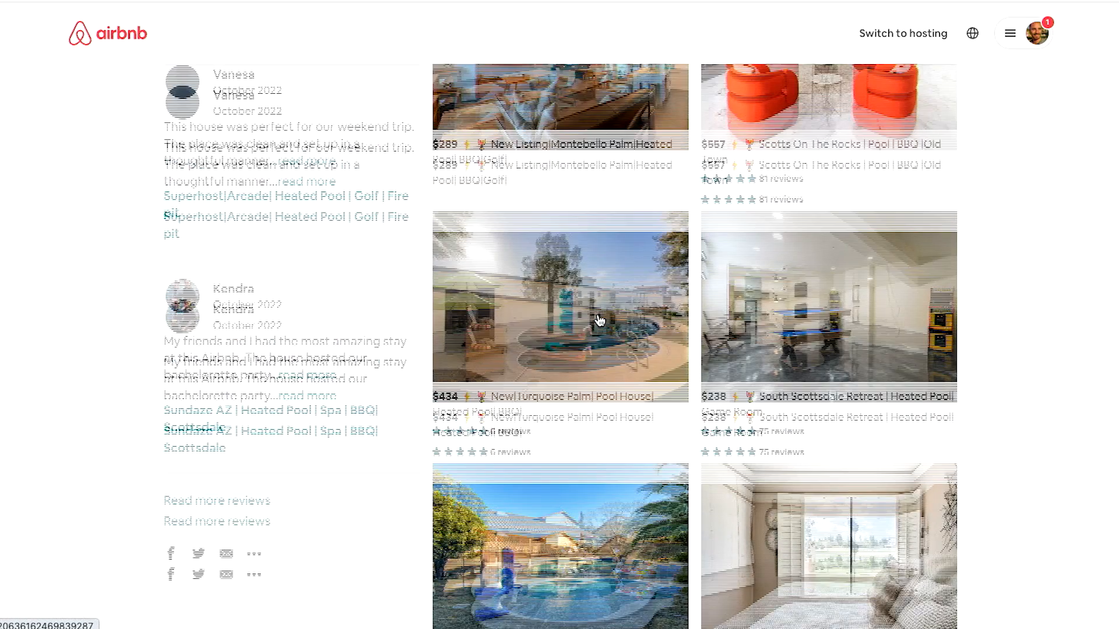
scroll(614, 348, "up", 2)
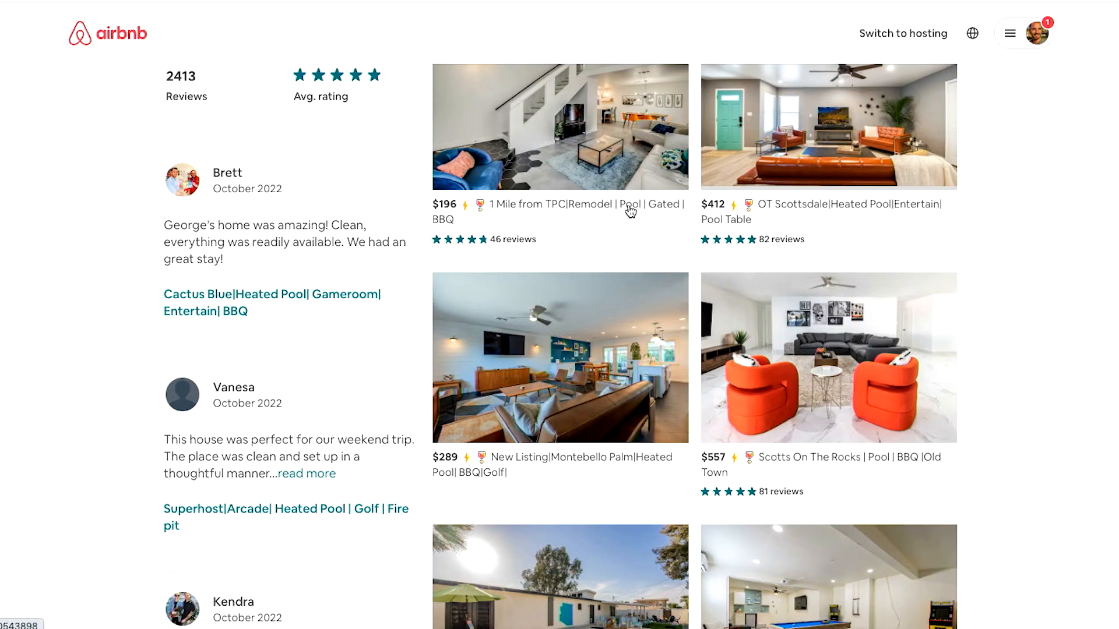
left_click(631, 211)
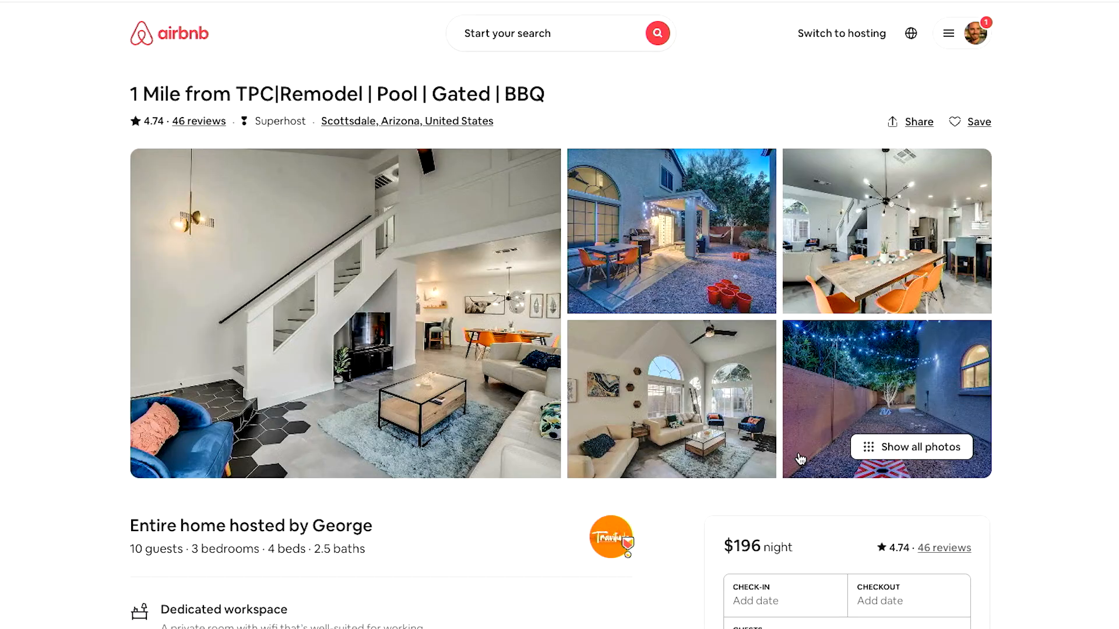
Expand the listing's full description and examine its introduction and the section about the space.
scroll(800, 460, "down", 3)
scroll(800, 460, "down", 8)
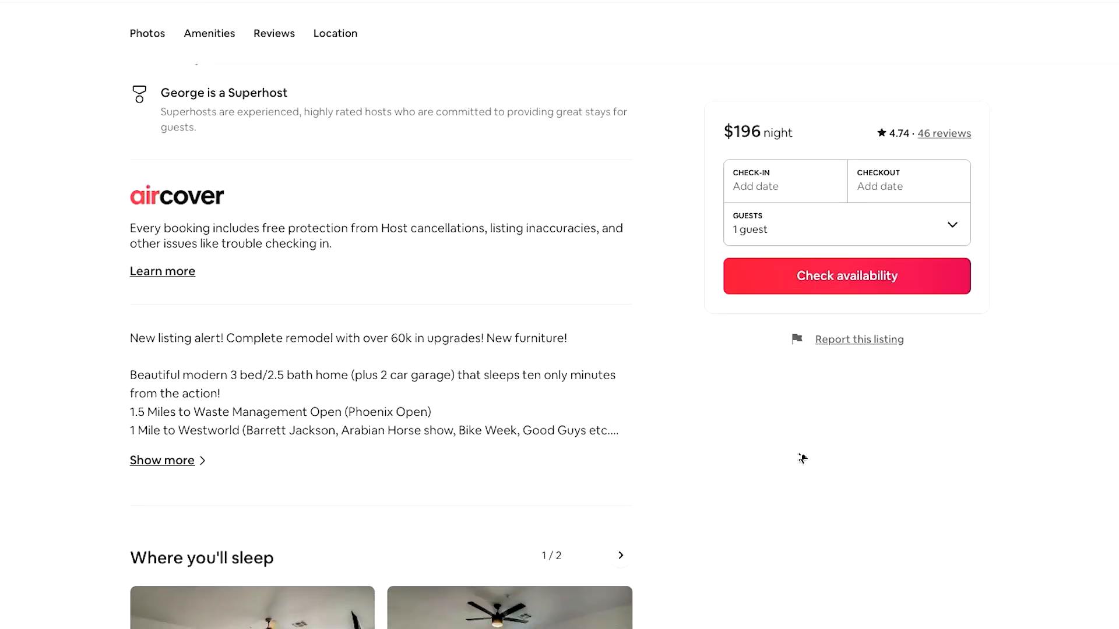
left_click(183, 461)
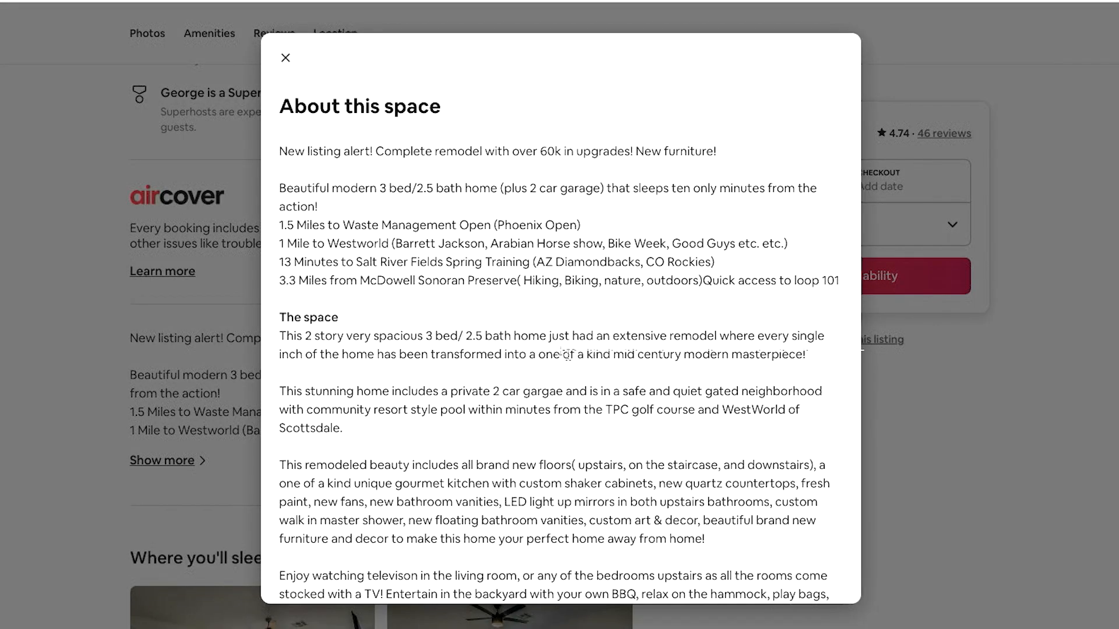
scroll(568, 354, "down", 3)
scroll(454, 221, "up", 3)
scroll(423, 209, "down", 1)
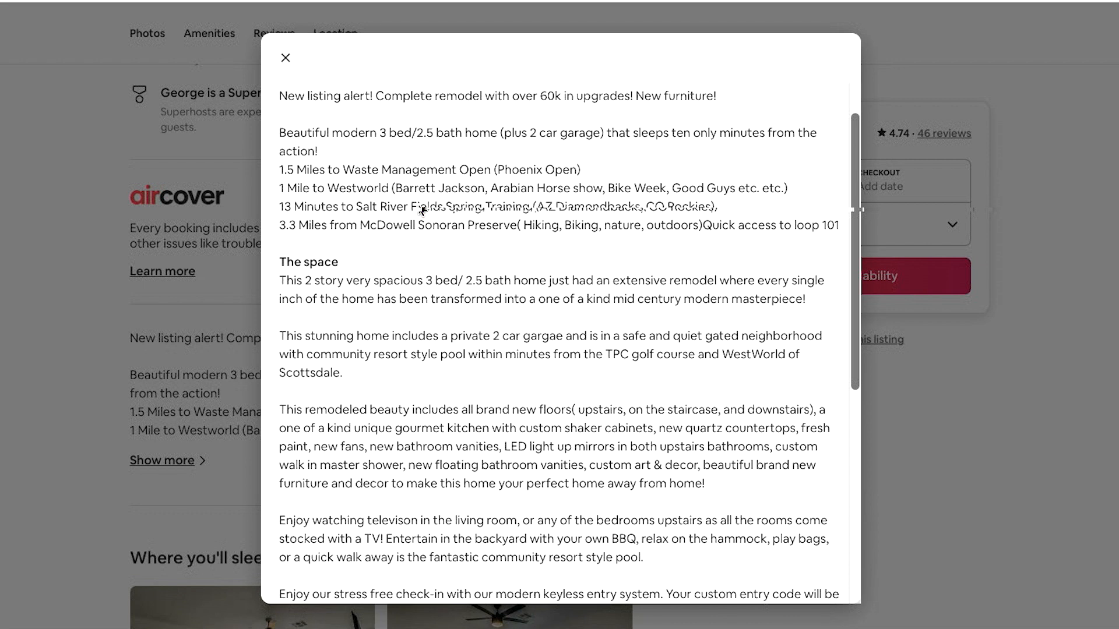
scroll(422, 210, "up", 1)
scroll(422, 209, "up", 1)
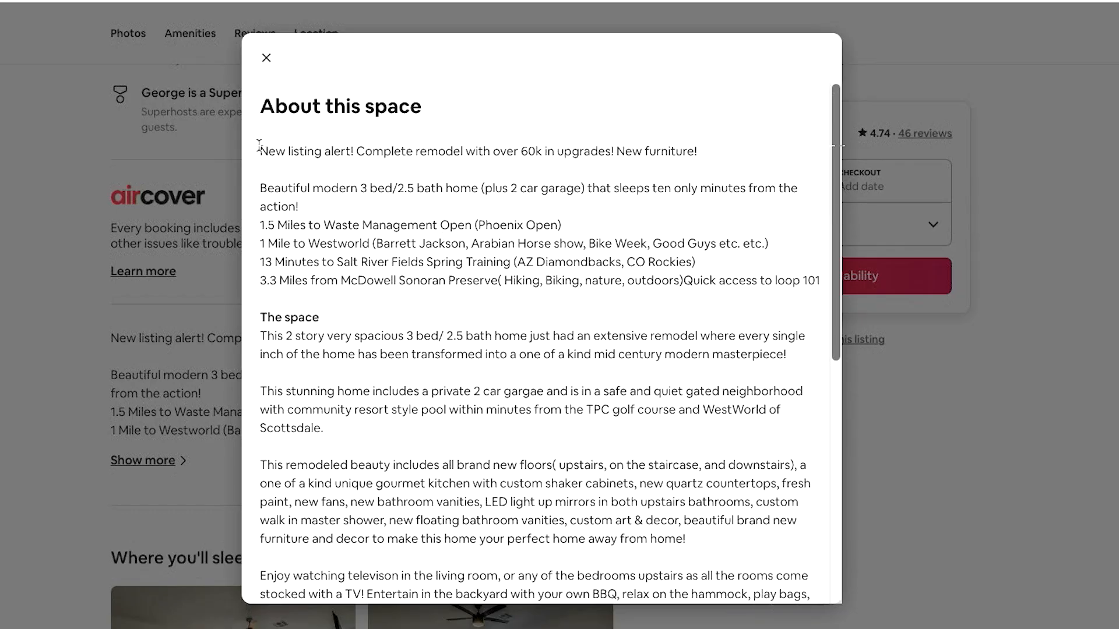
Examine the description from its opening line through the space, guest access and other things to note.
left_click_drag(700, 151, 260, 151)
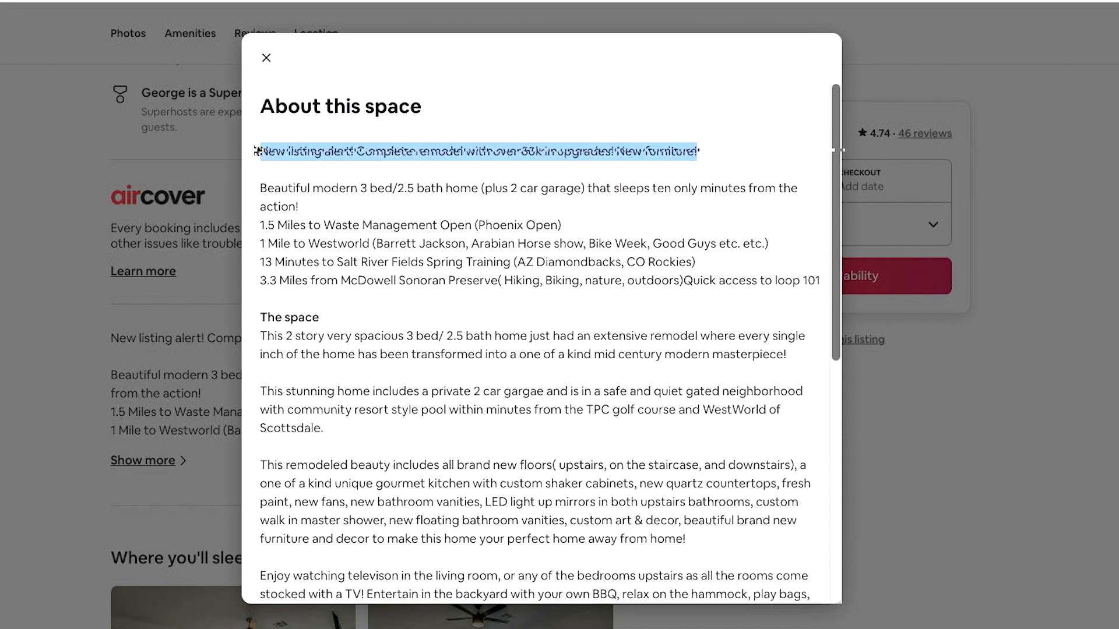
left_click(308, 215)
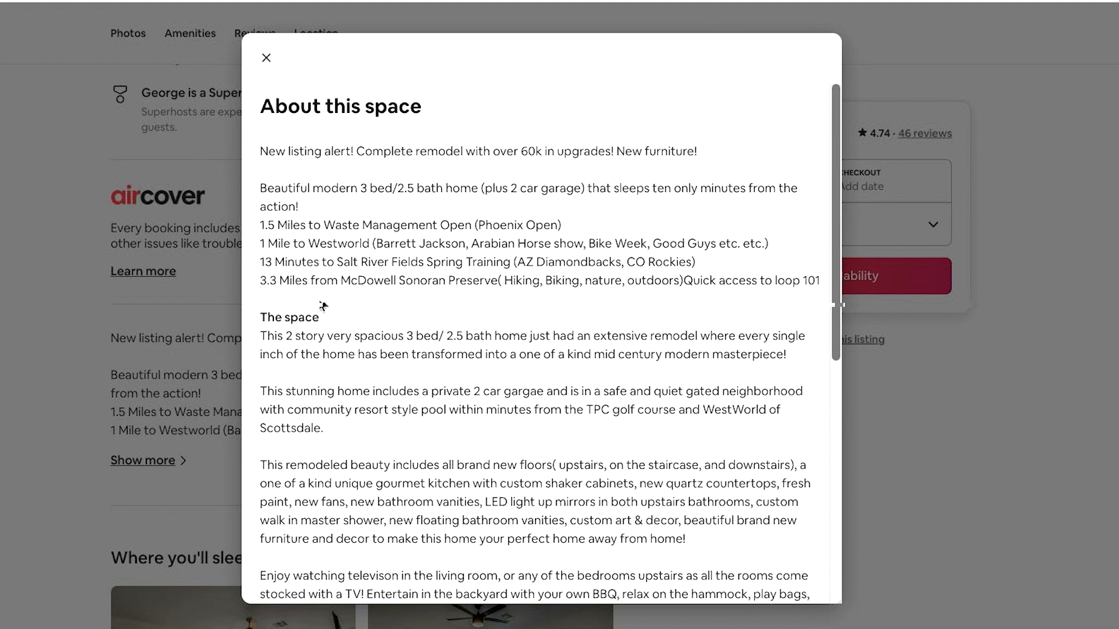
scroll(323, 305, "down", 2)
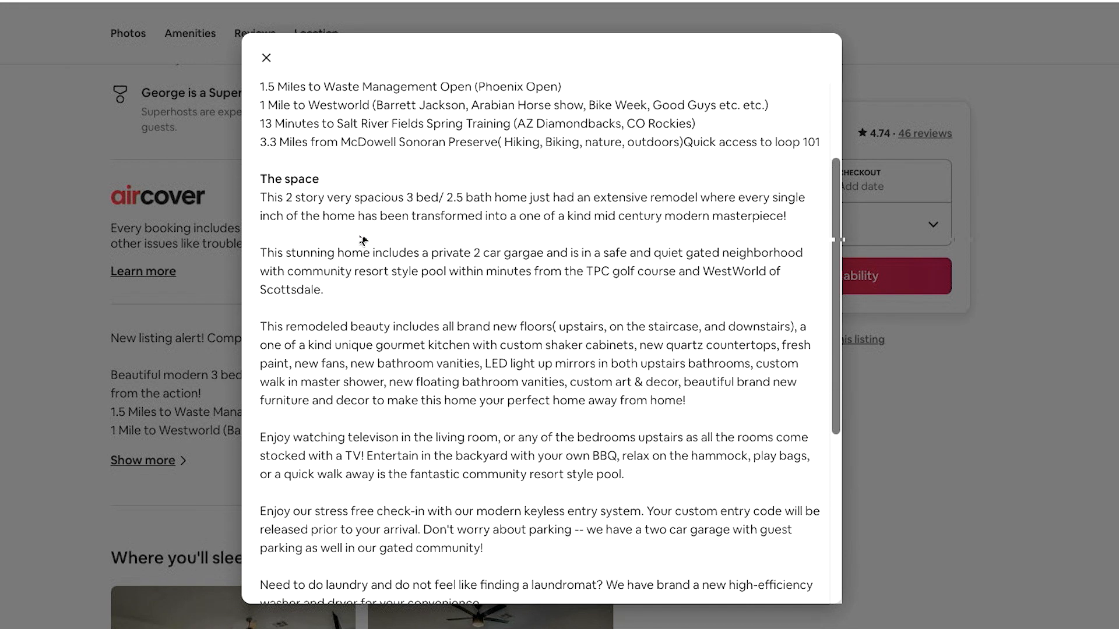
scroll(345, 448, "down", 4)
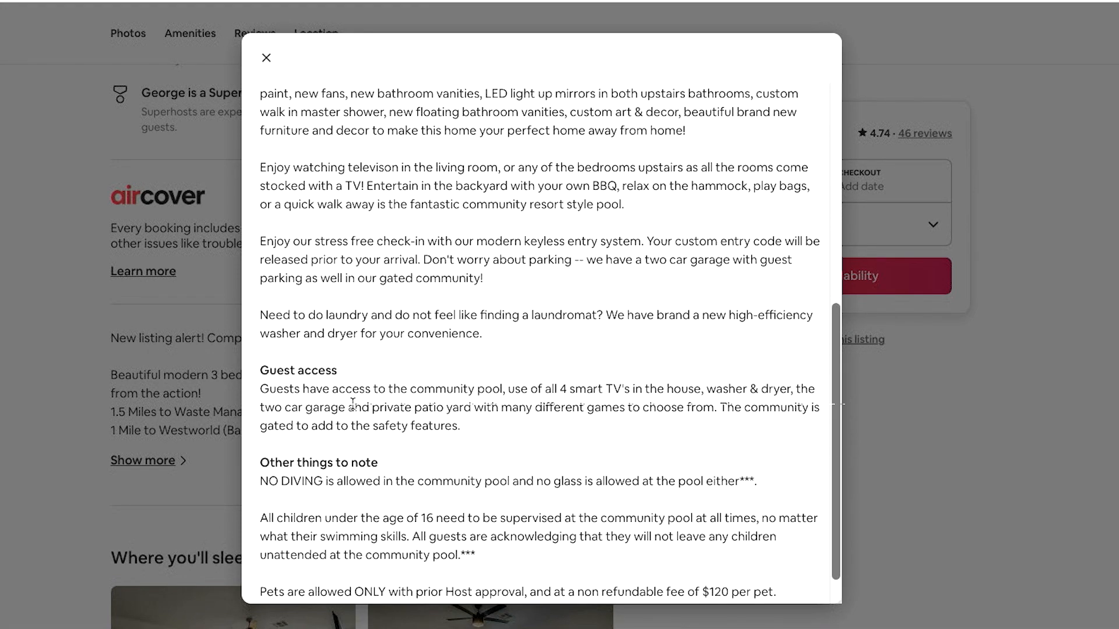
scroll(352, 403, "down", 1)
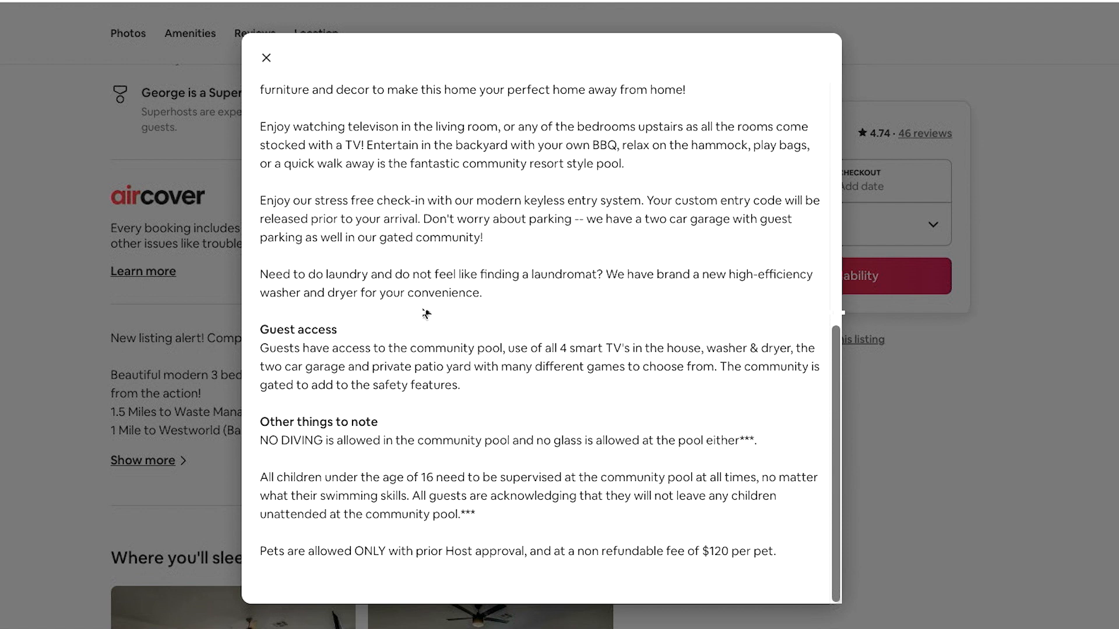
Replace the suggested description of the new listing with the heading "The space", as in the Superhost's description.
scroll(367, 388, "up", 10)
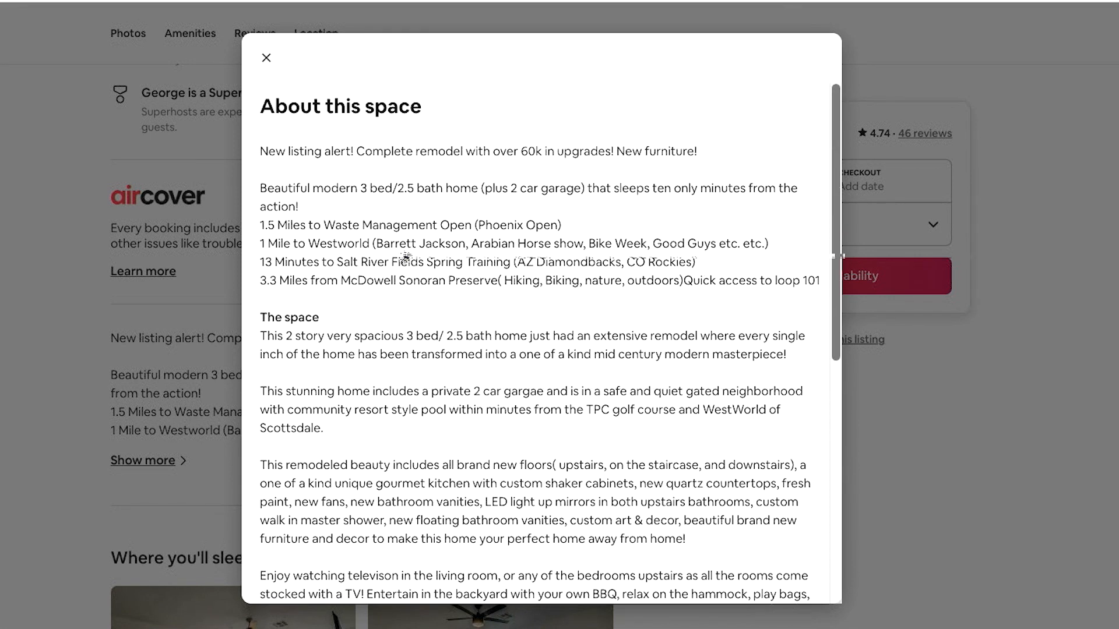
left_click_drag(330, 319, 251, 315)
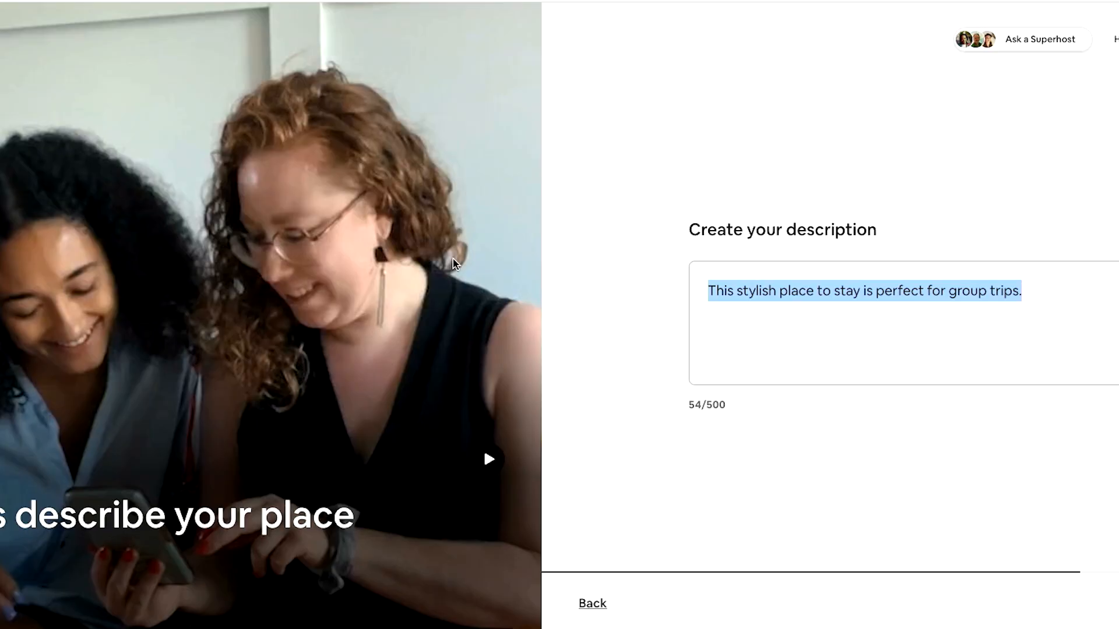
triple_click(793, 291)
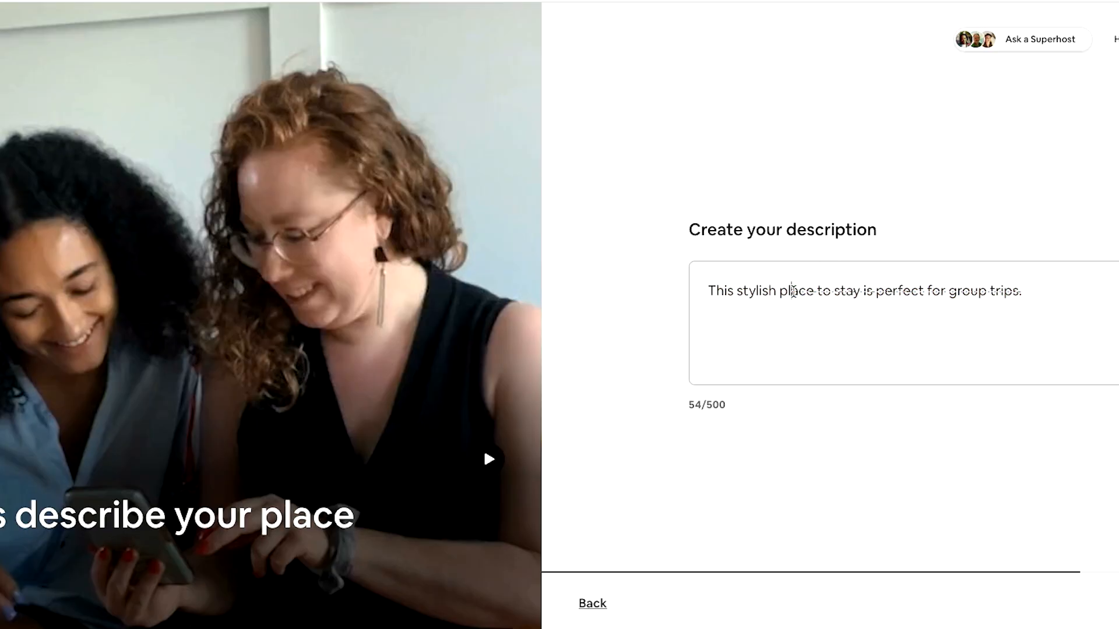
type("The space")
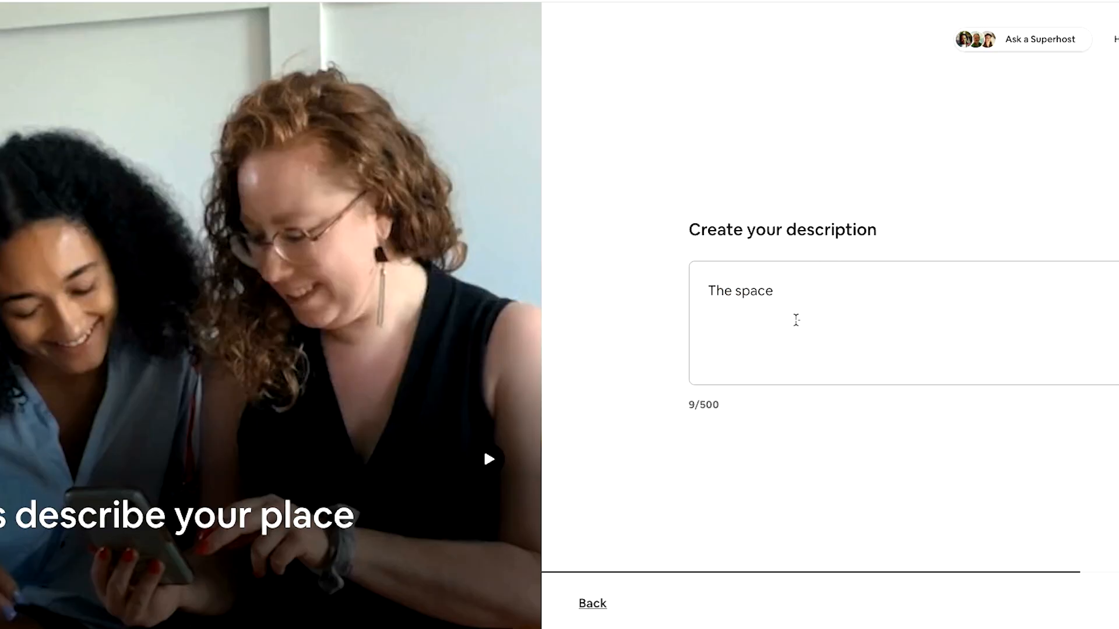
key("Return")
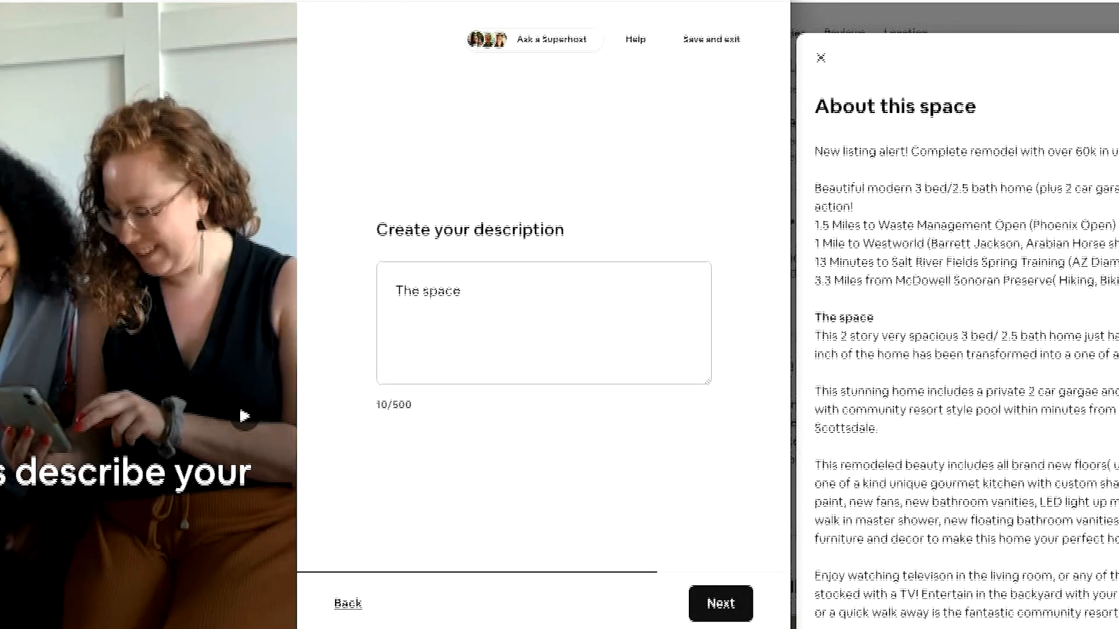
Replace the description with the prepared text starting "Brand New Listing! Big three bedroom with massive backyard and pool!", check it and continue to pricing.
triple_click(483, 293)
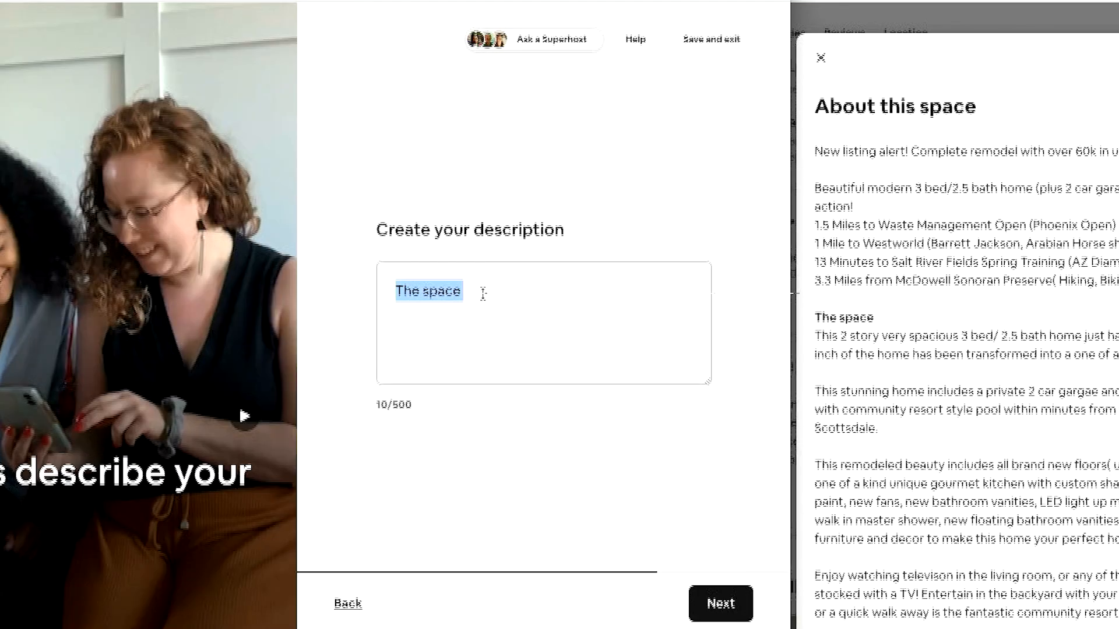
key("BackSpace")
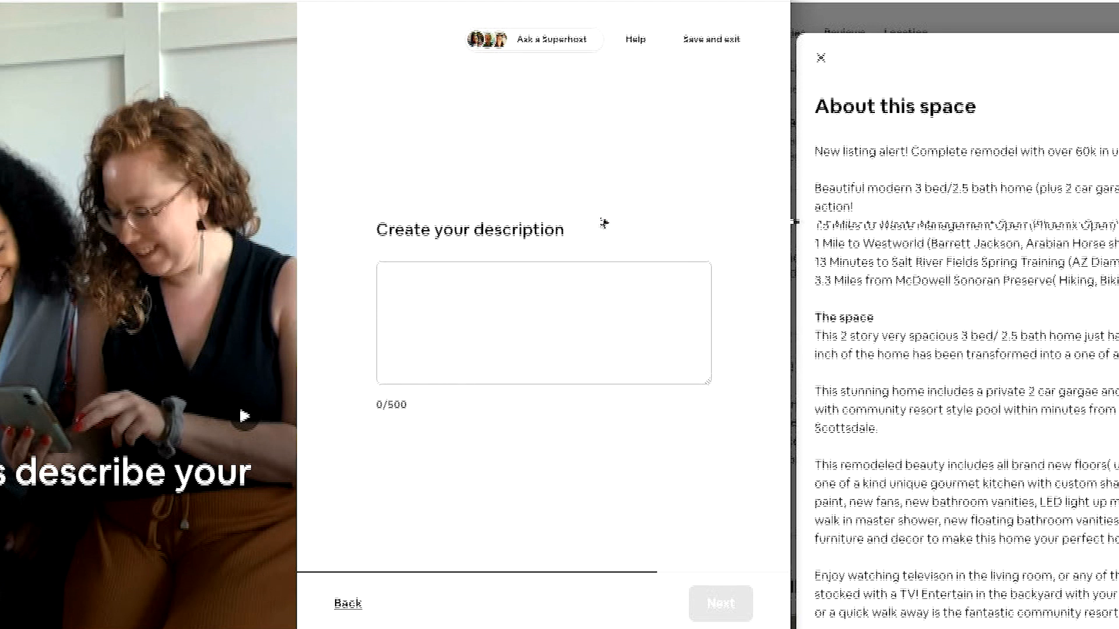
key("ctrl+v")
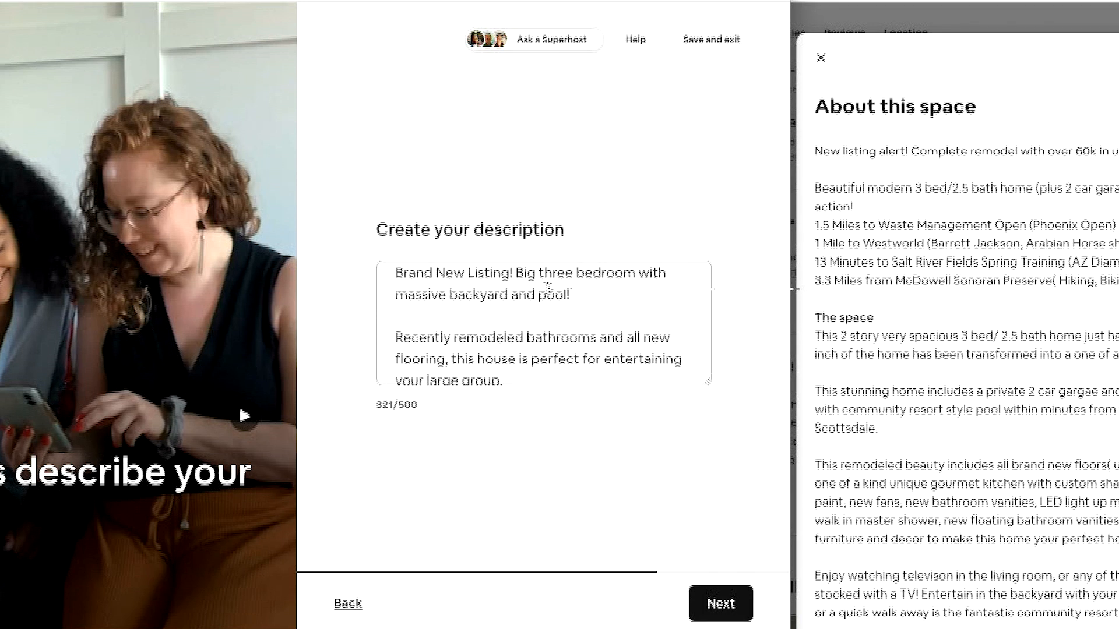
scroll(471, 310, "down", 1)
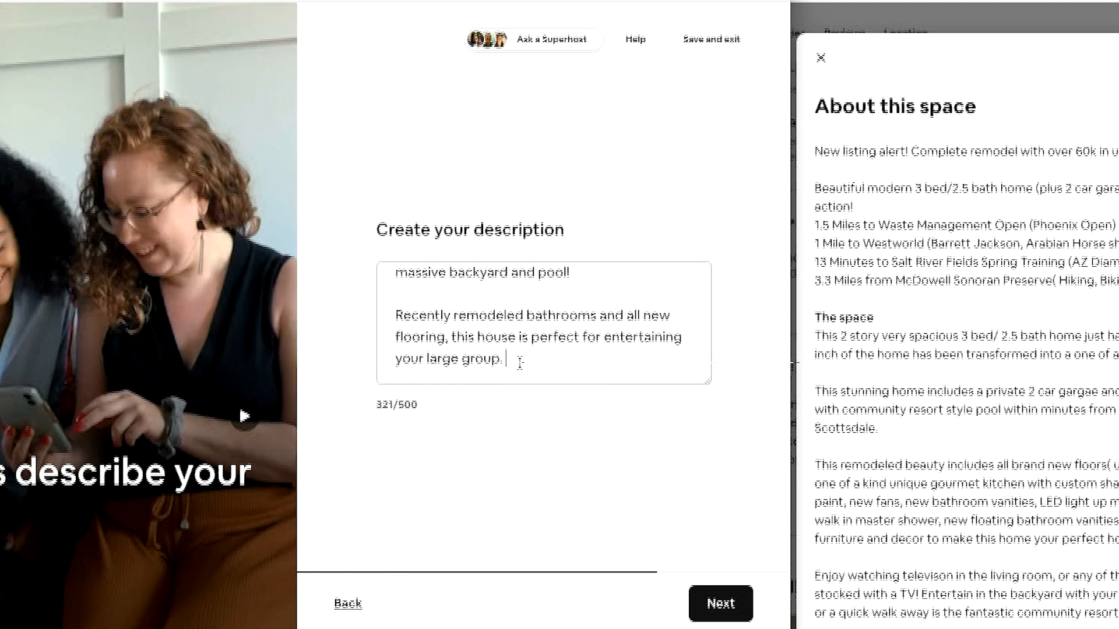
scroll(520, 363, "down", 2)
scroll(520, 363, "down", 1)
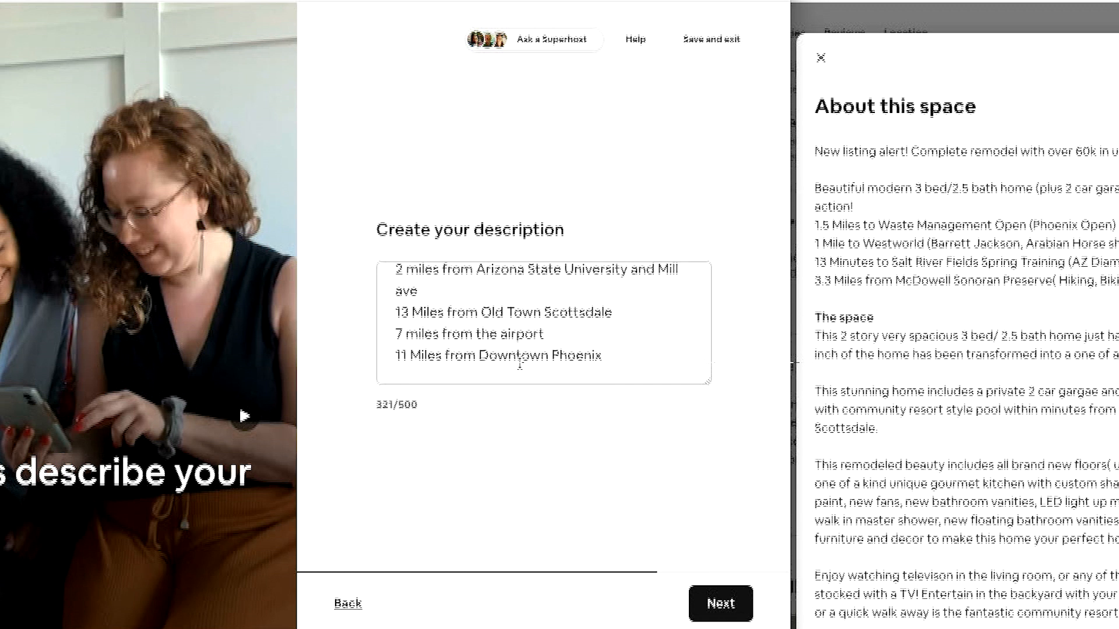
left_click(736, 609)
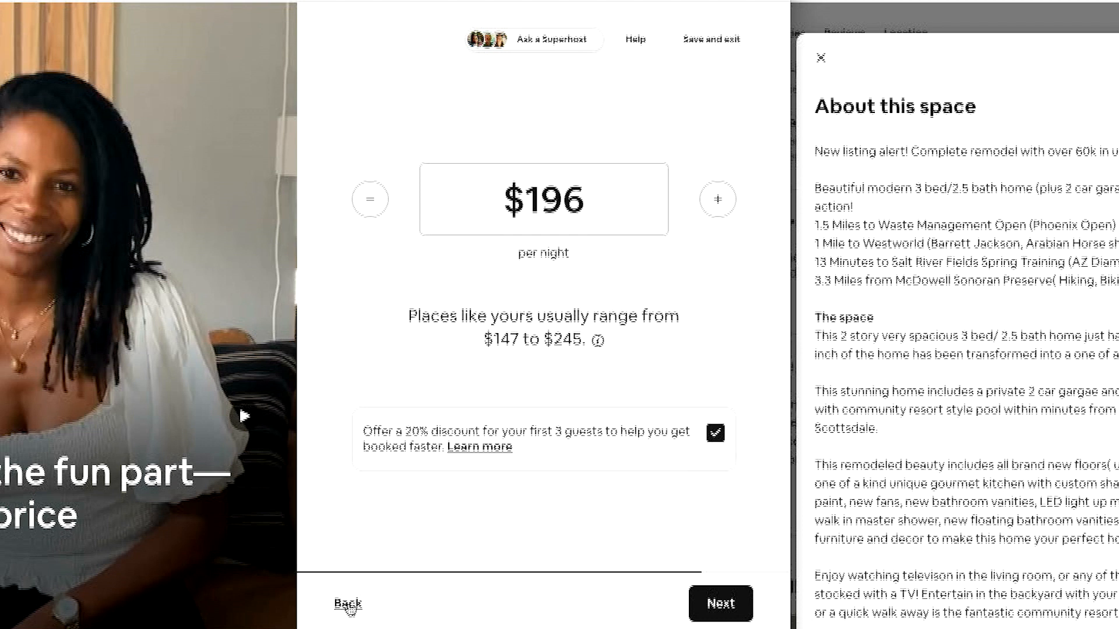
Examine the new listing's preview, from its title and guest details through the description, amenities and location.
scroll(1093, 361, "down", 4)
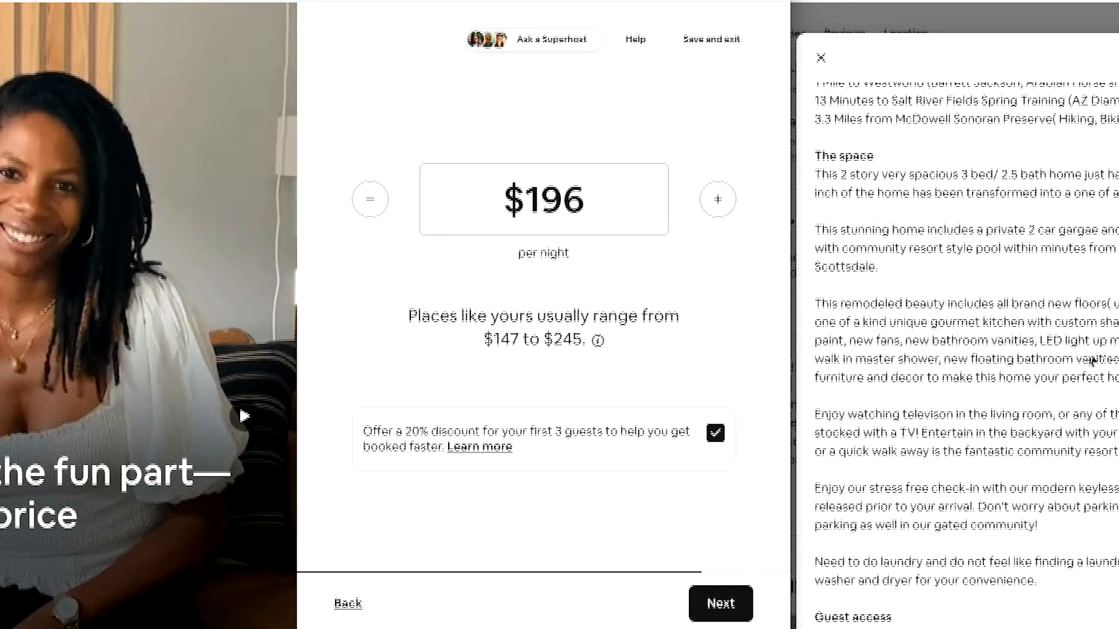
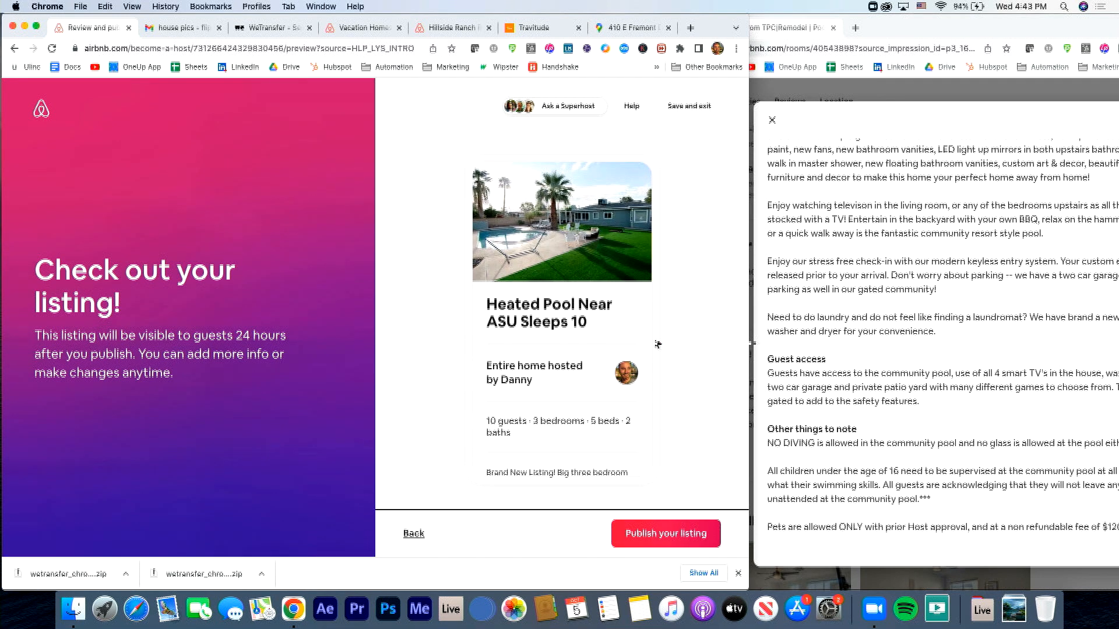
scroll(594, 333, "down", 2)
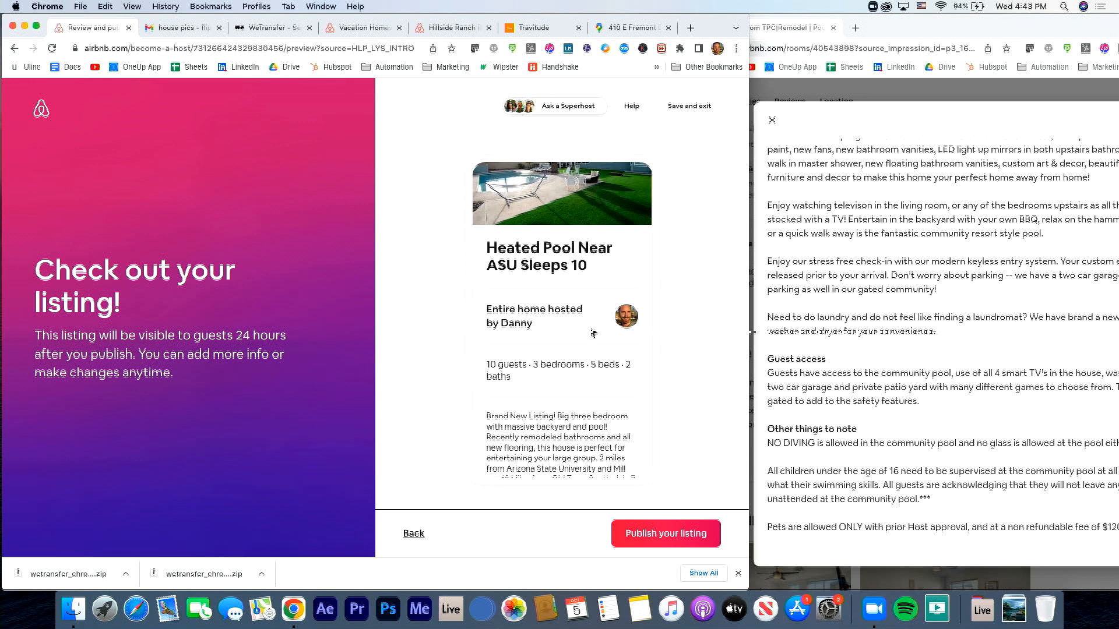
scroll(593, 333, "down", 2)
scroll(588, 329, "up", 3)
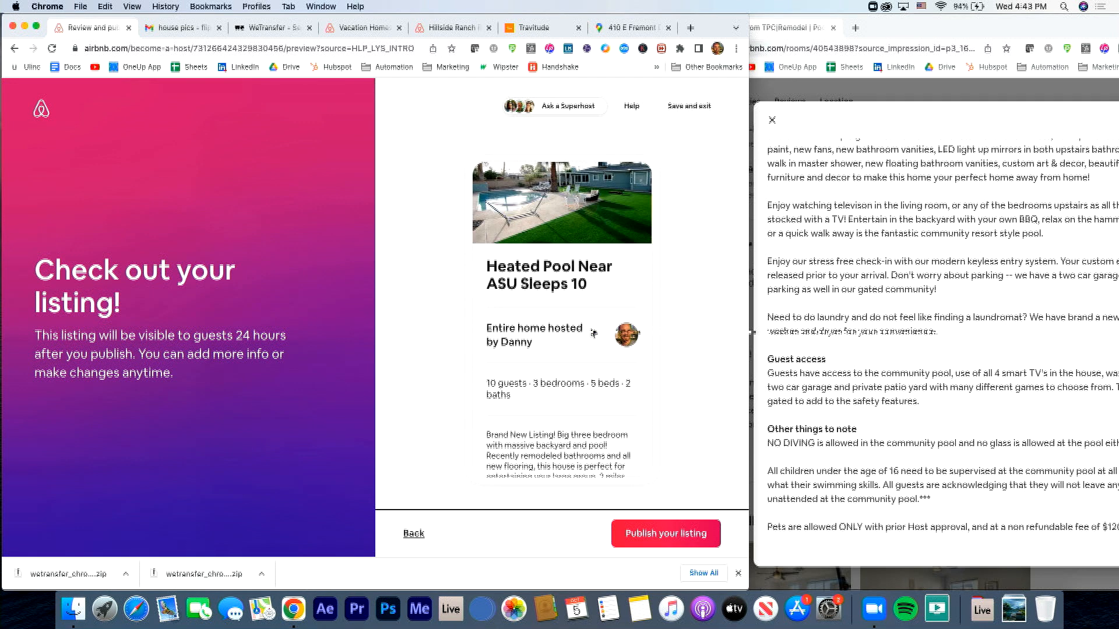
scroll(588, 309, "down", 2)
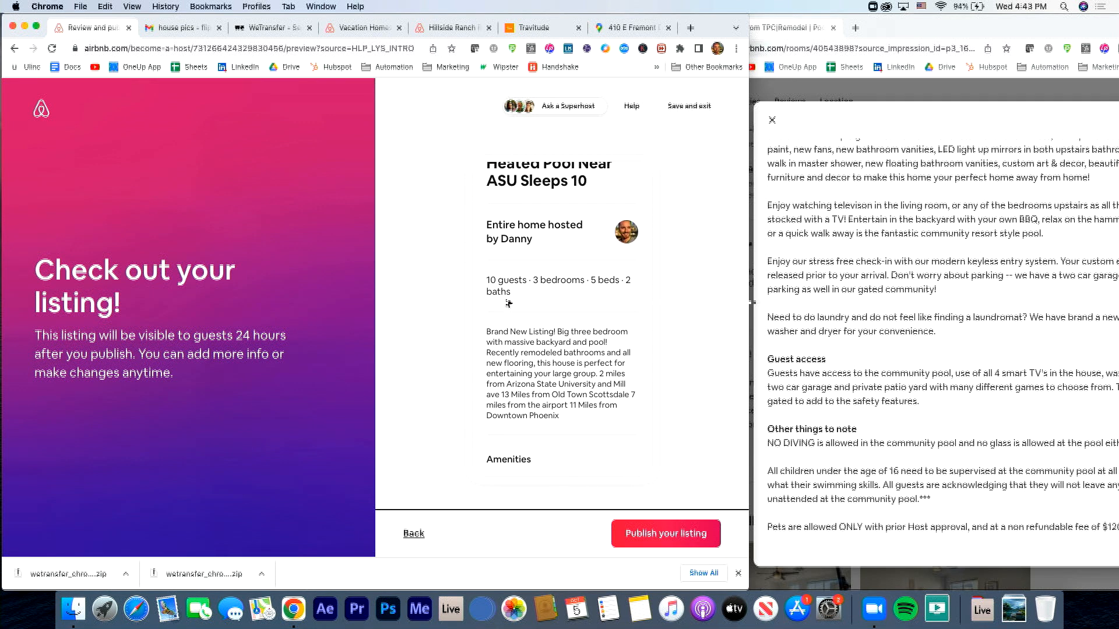
scroll(593, 289, "down", 2)
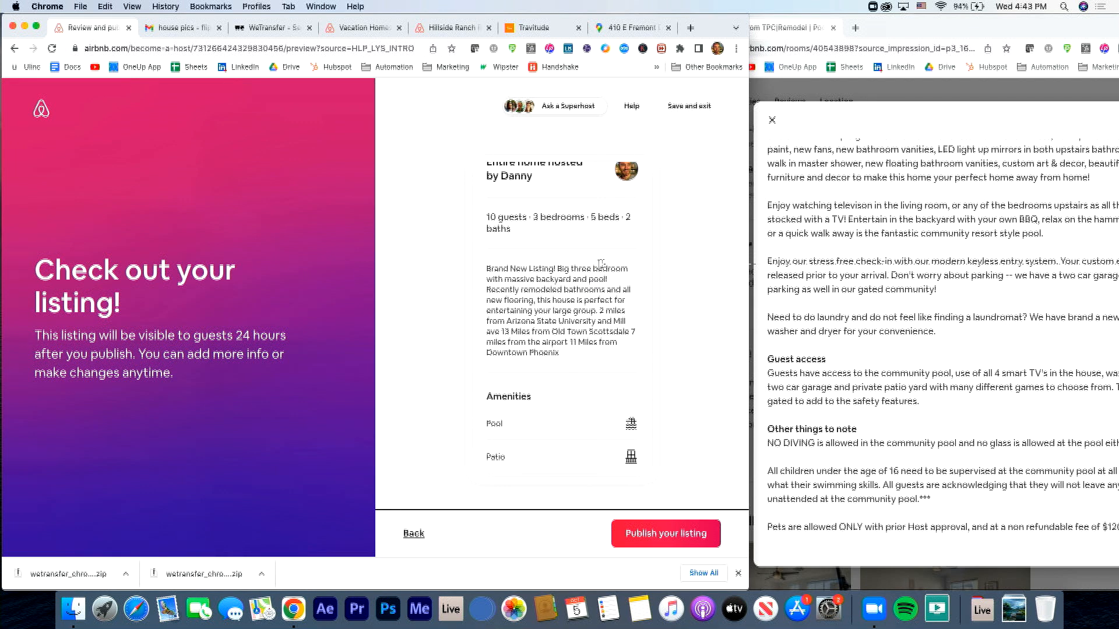
scroll(632, 286, "down", 1)
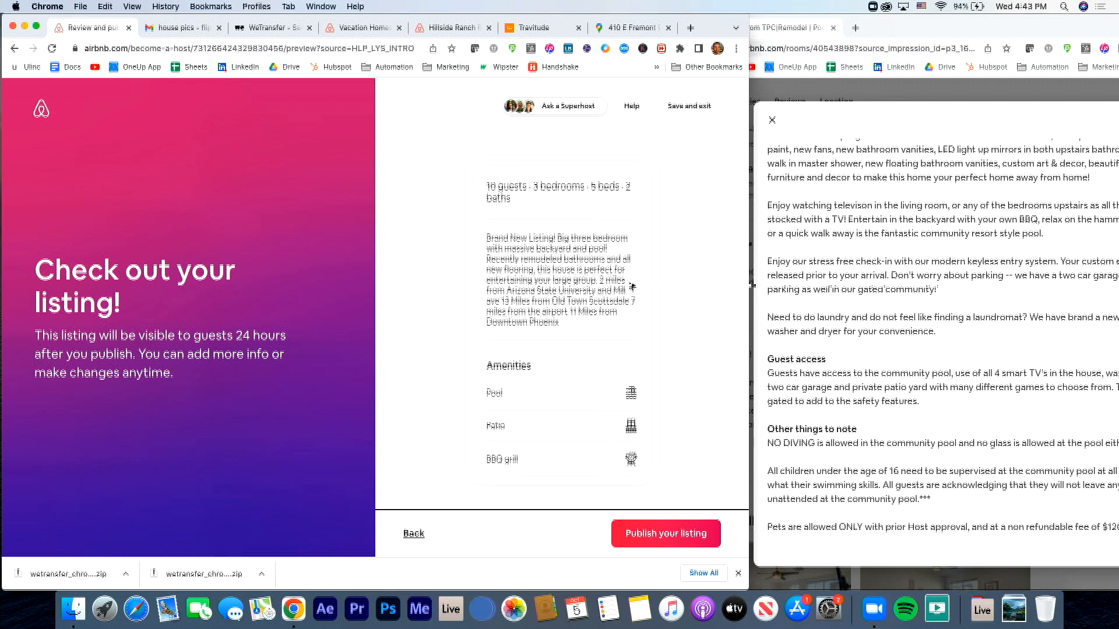
scroll(599, 271, "down", 1)
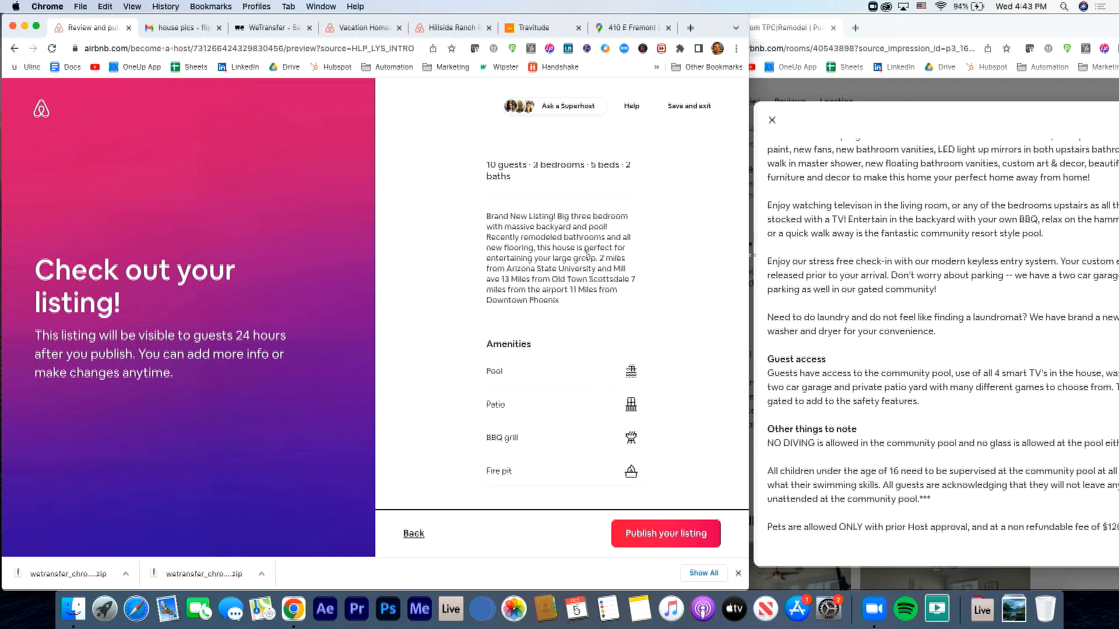
scroll(606, 287, "down", 1)
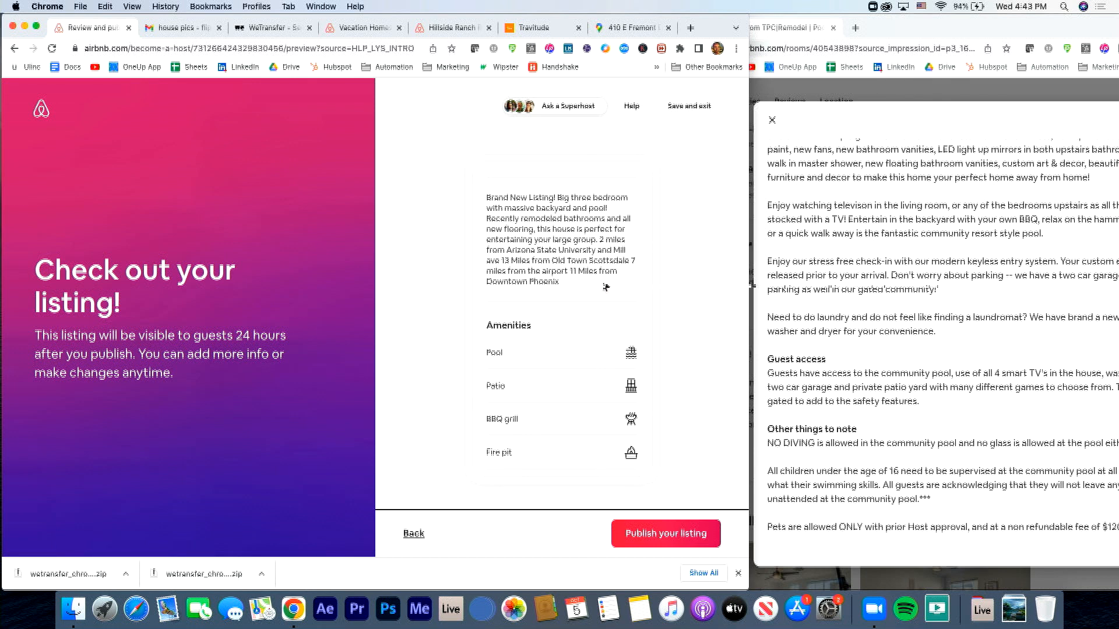
scroll(557, 317, "down", 5)
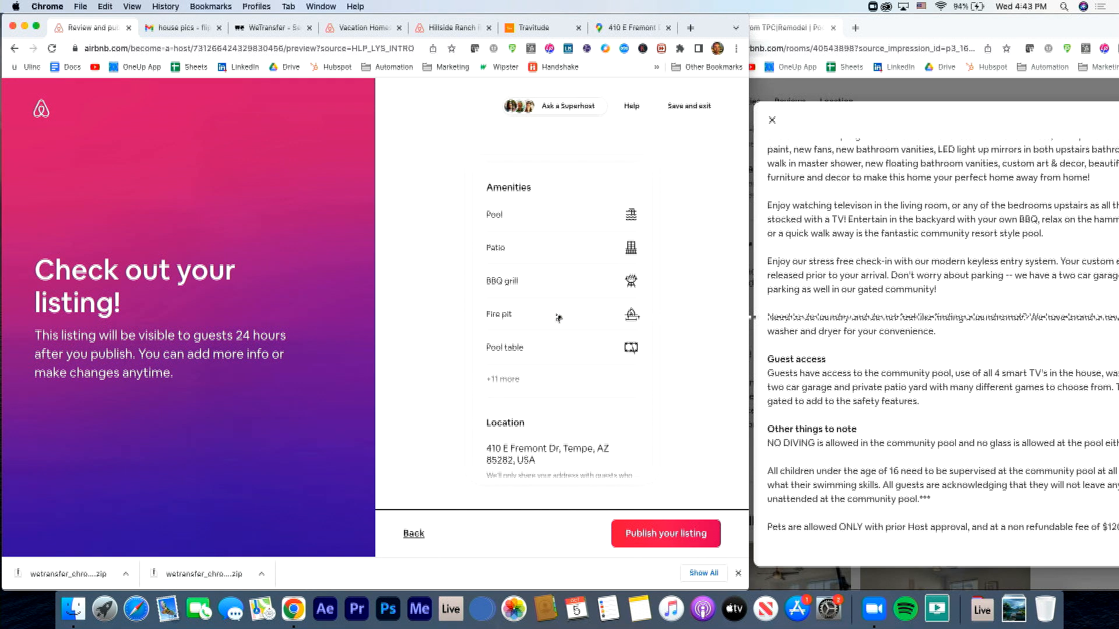
scroll(559, 317, "down", 2)
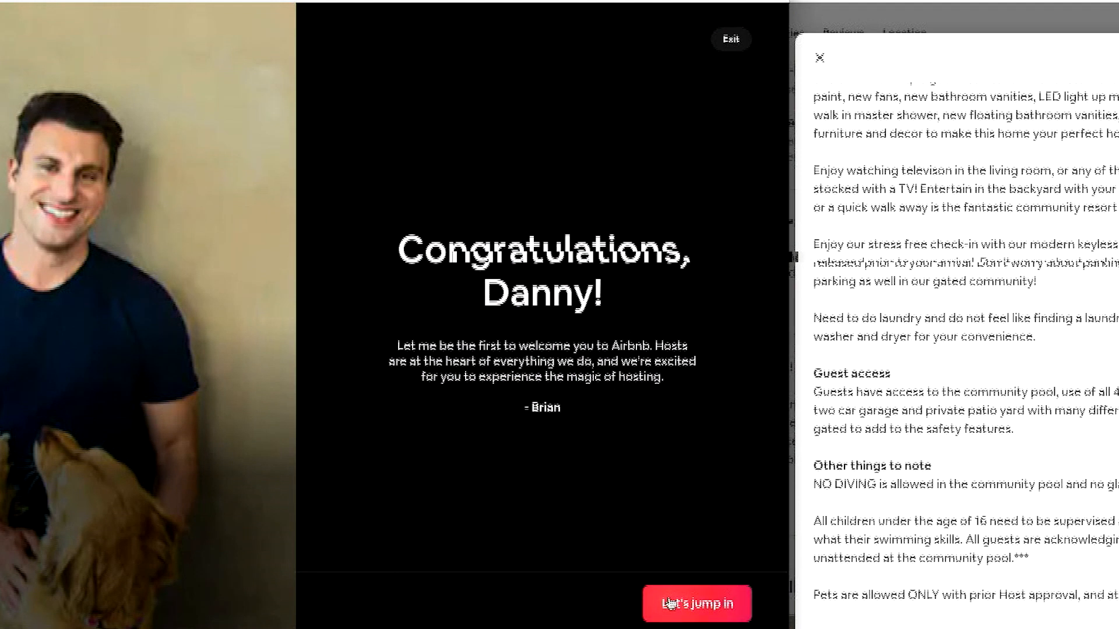
Continue from the congratulations page to the hosting dashboard and agree to the updated terms.
left_click(669, 603)
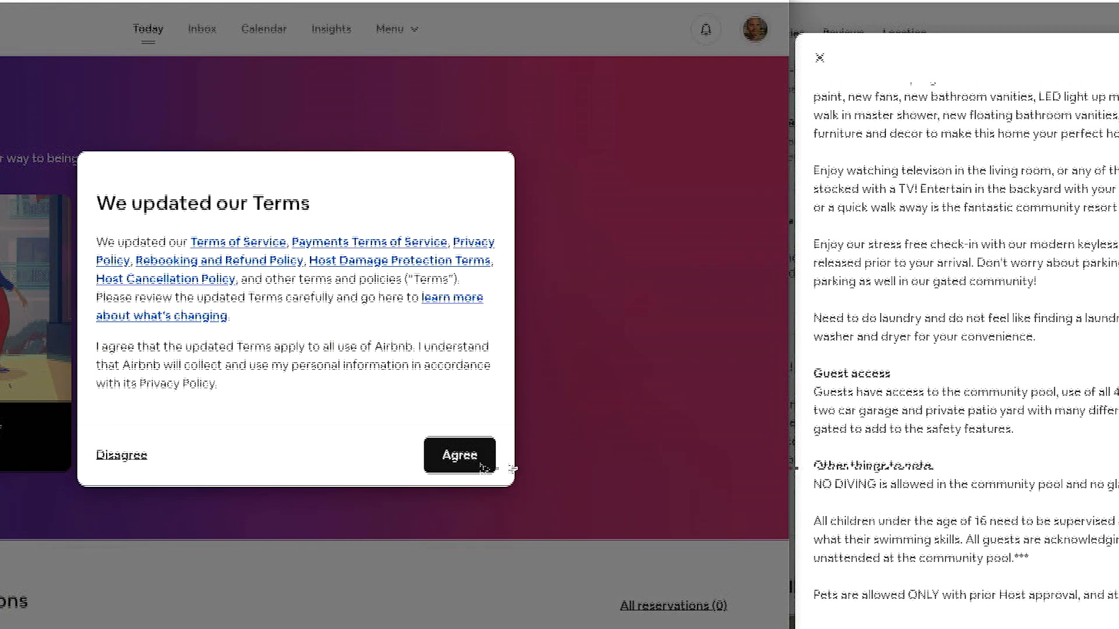
left_click(466, 471)
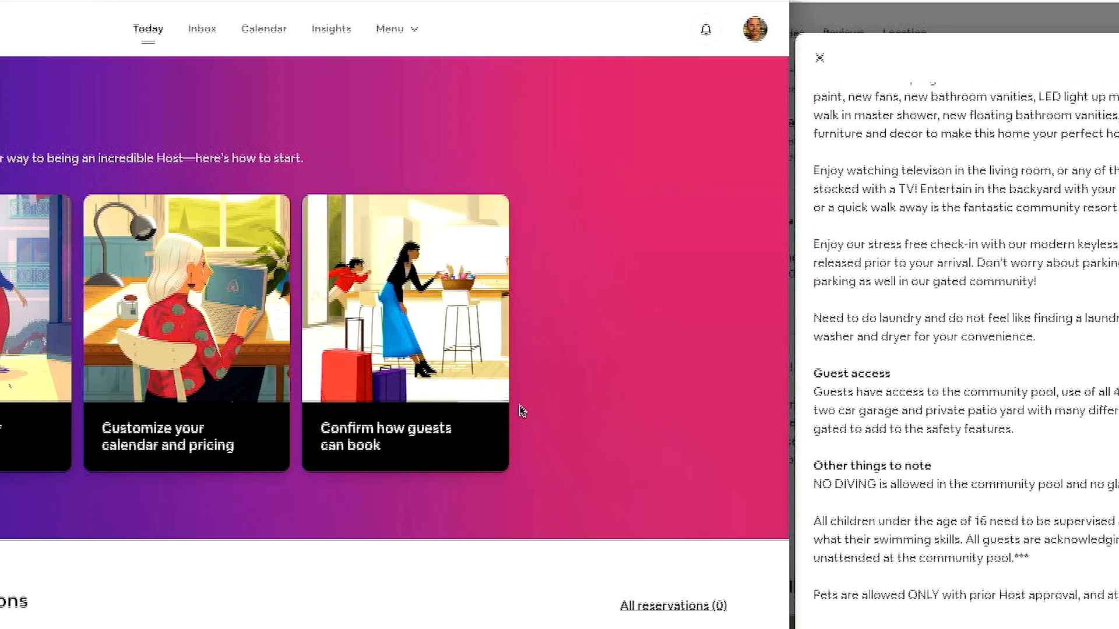
scroll(521, 409, "down", 2)
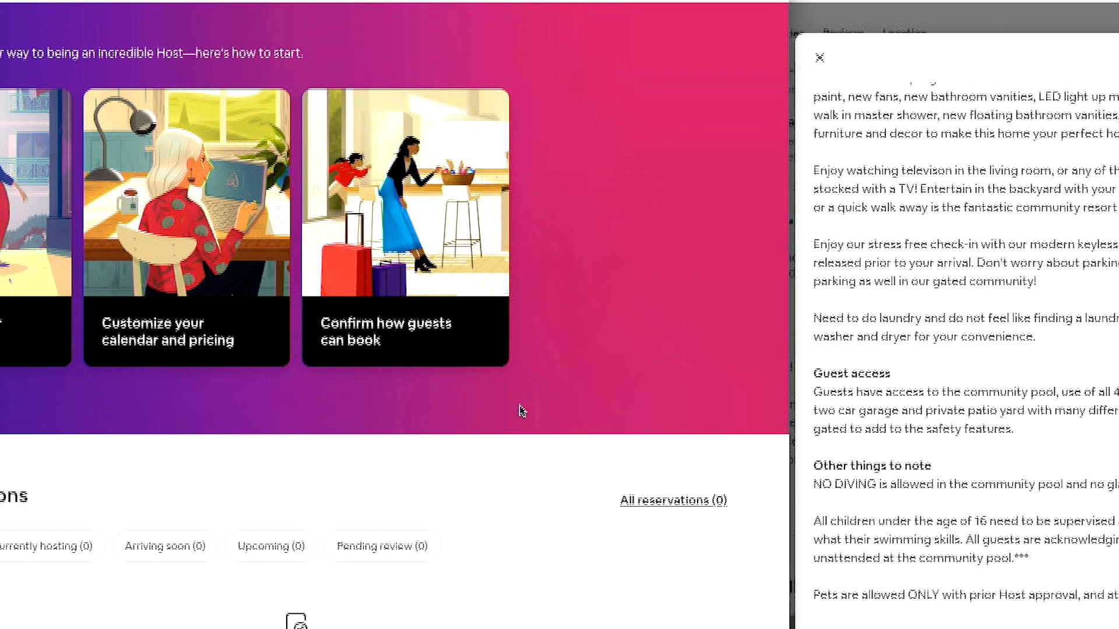
scroll(522, 411, "up", 2)
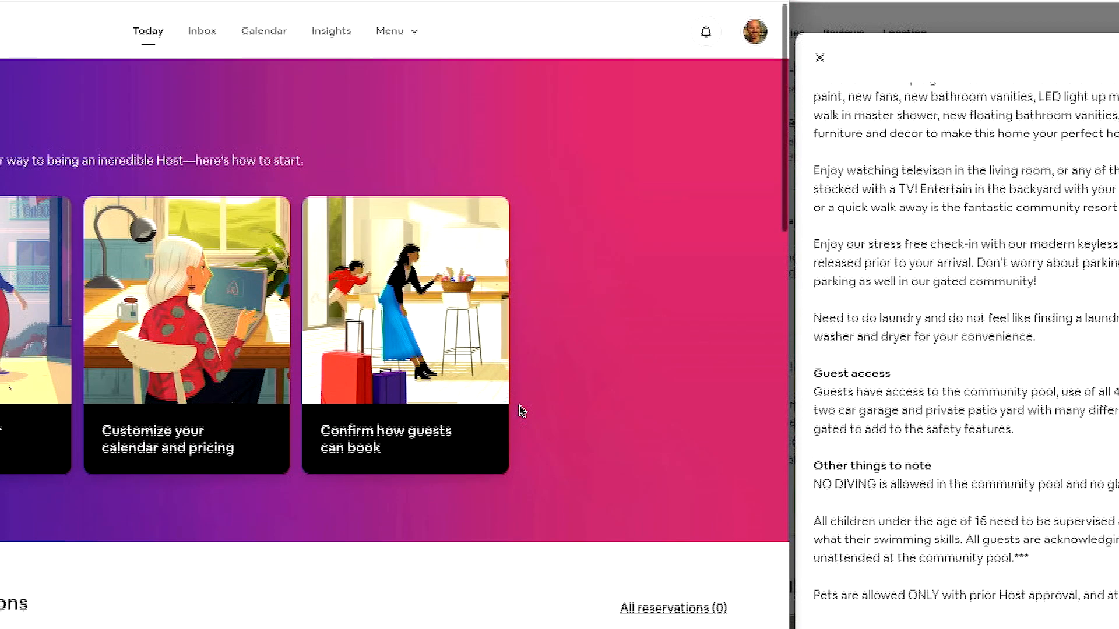
Open the details of the "Heated Pool Near ASU Sleeps 10" listing and review its photos and listing basics.
left_click(394, 33)
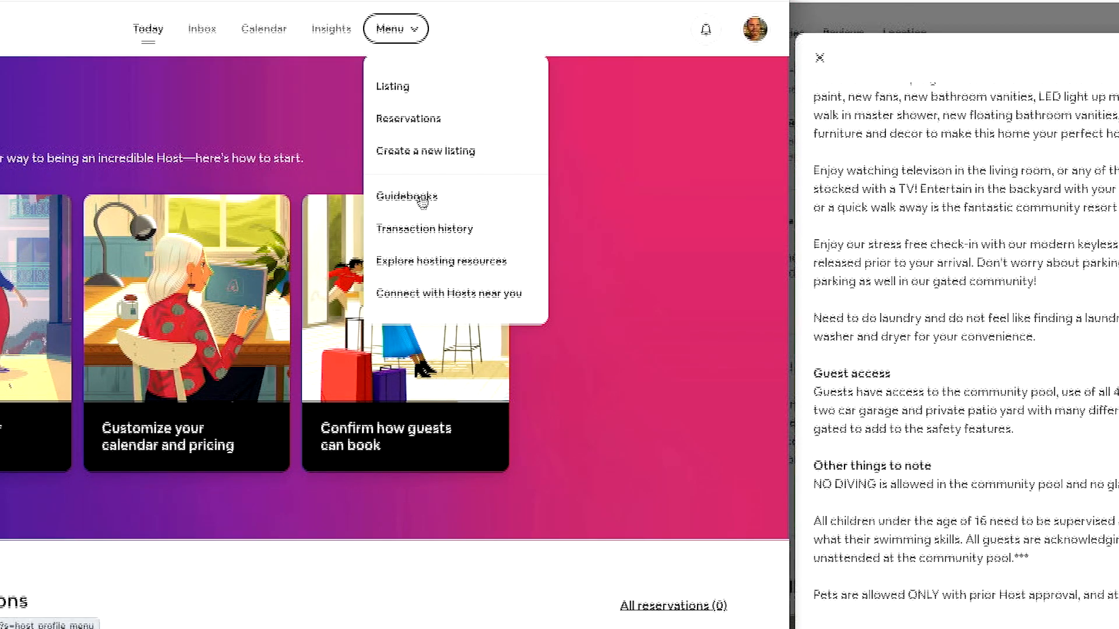
left_click(409, 87)
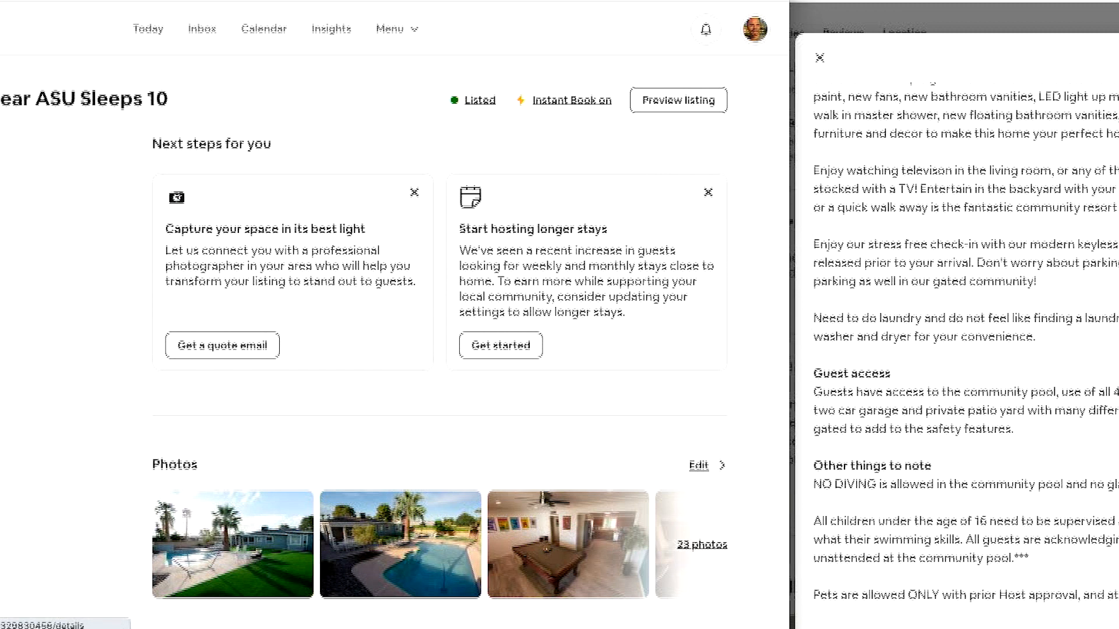
scroll(395, 321, "down", 5)
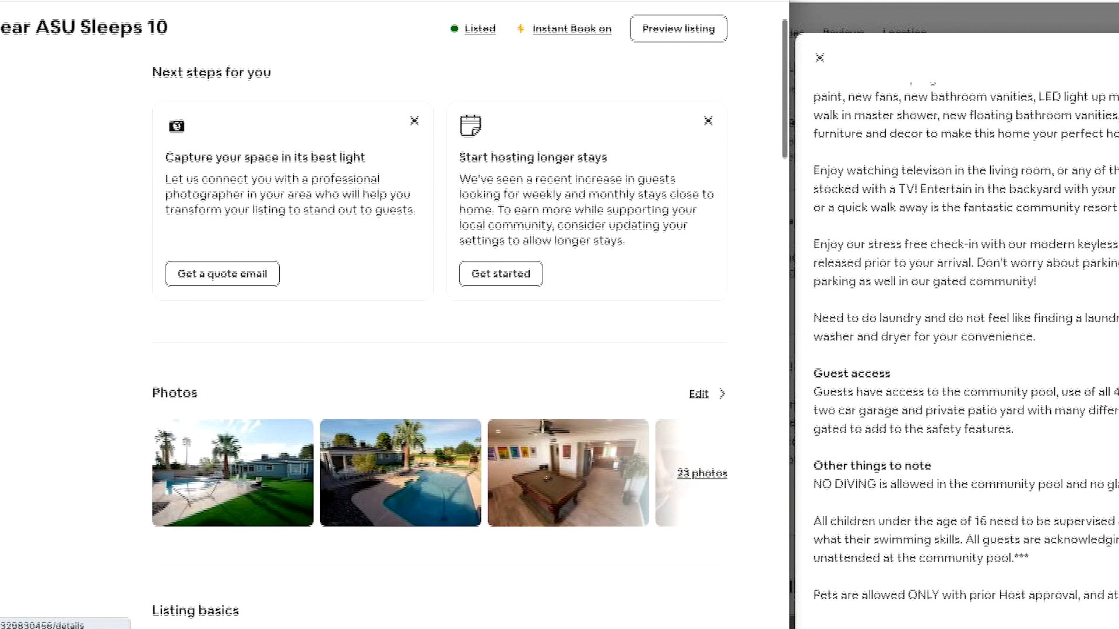
scroll(395, 314, "down", 8)
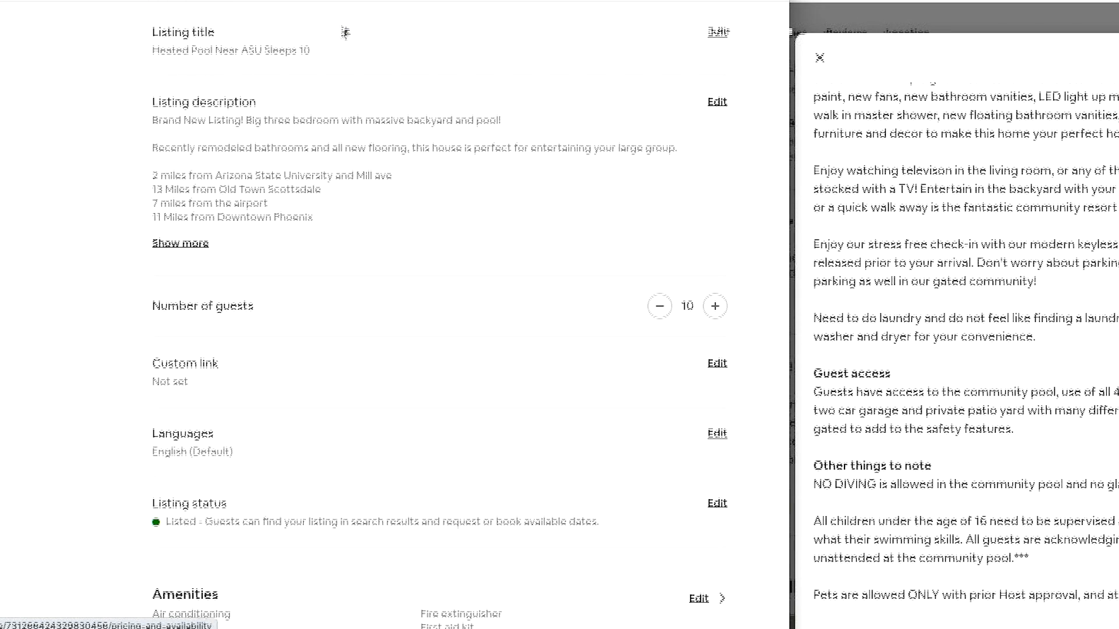
scroll(344, 35, "up", 1)
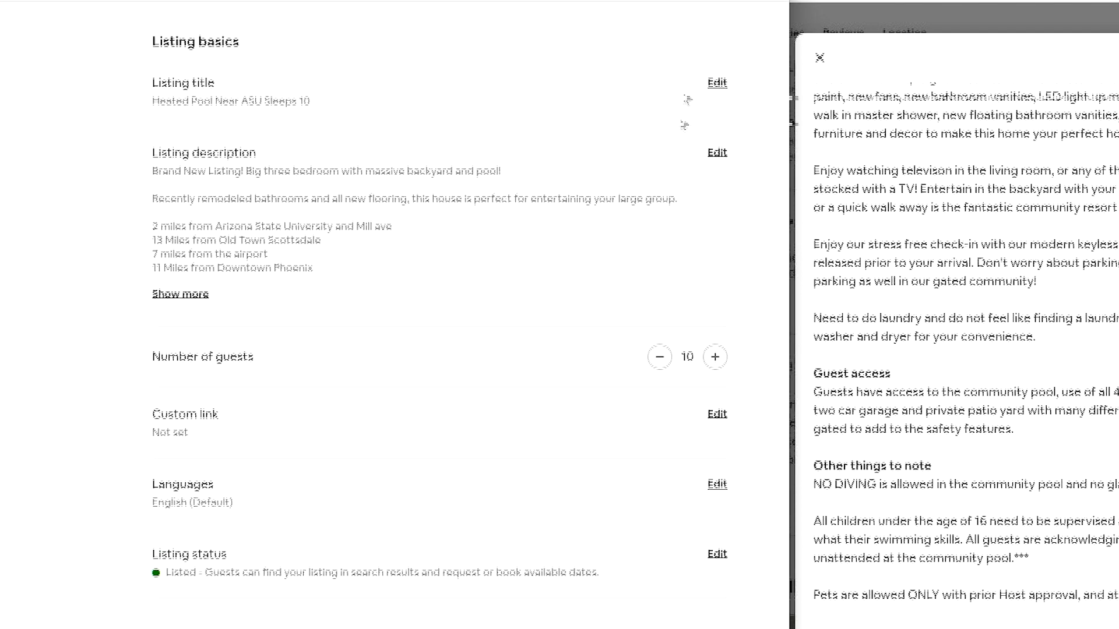
scroll(673, 156, "up", 4)
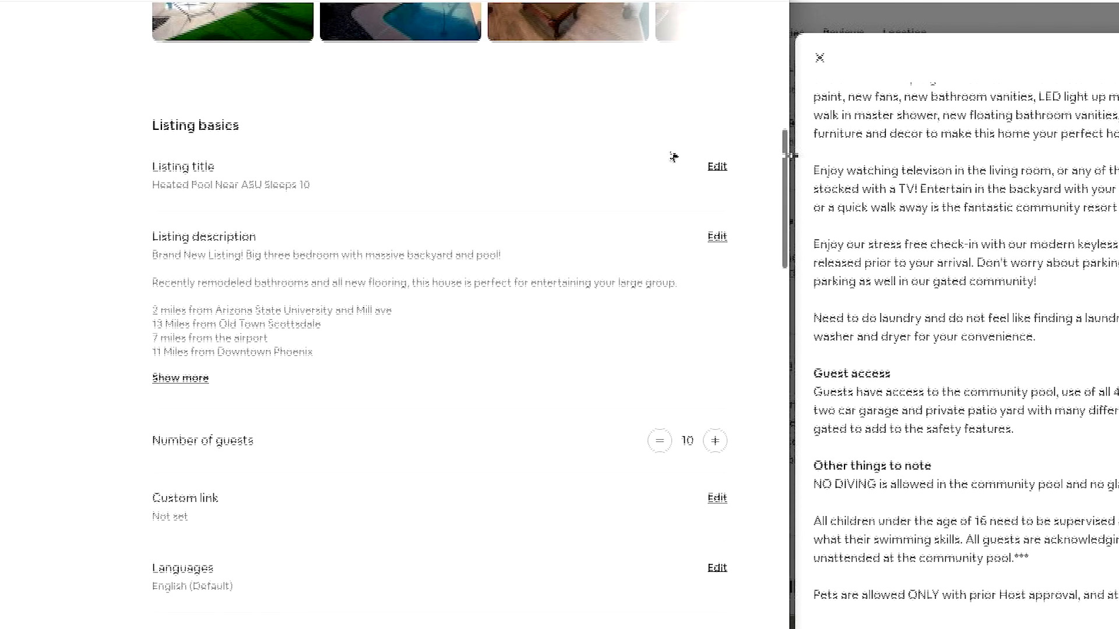
scroll(673, 156, "down", 4)
scroll(673, 157, "down", 1)
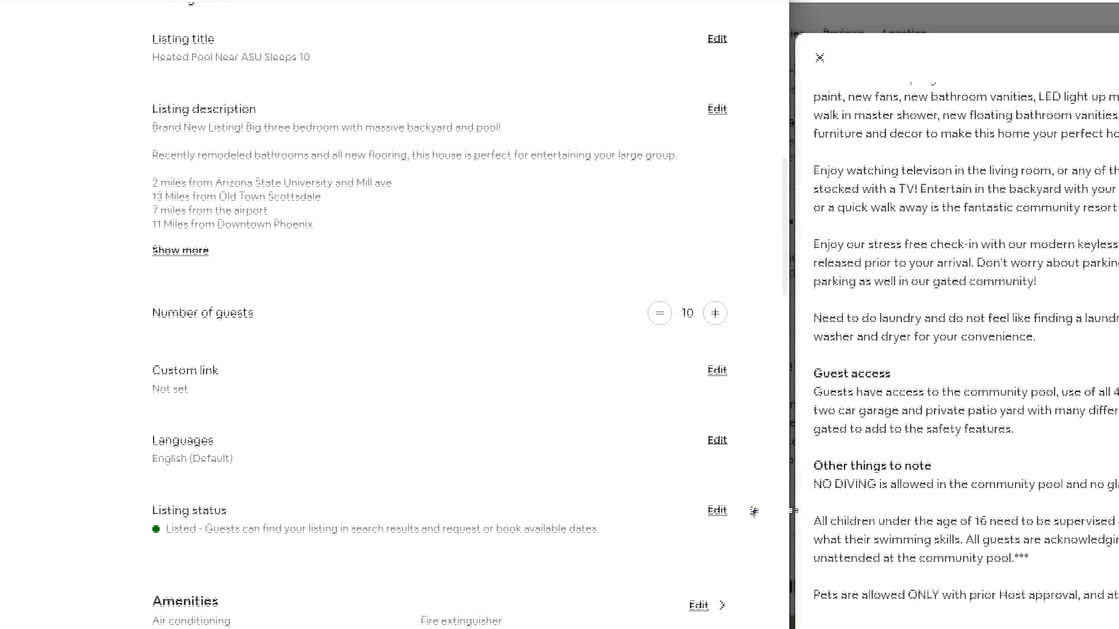
Change the listing status to Snoozed from October 5 to October 16, 2022, and save it.
left_click(718, 511)
scroll(692, 479, "down", 2)
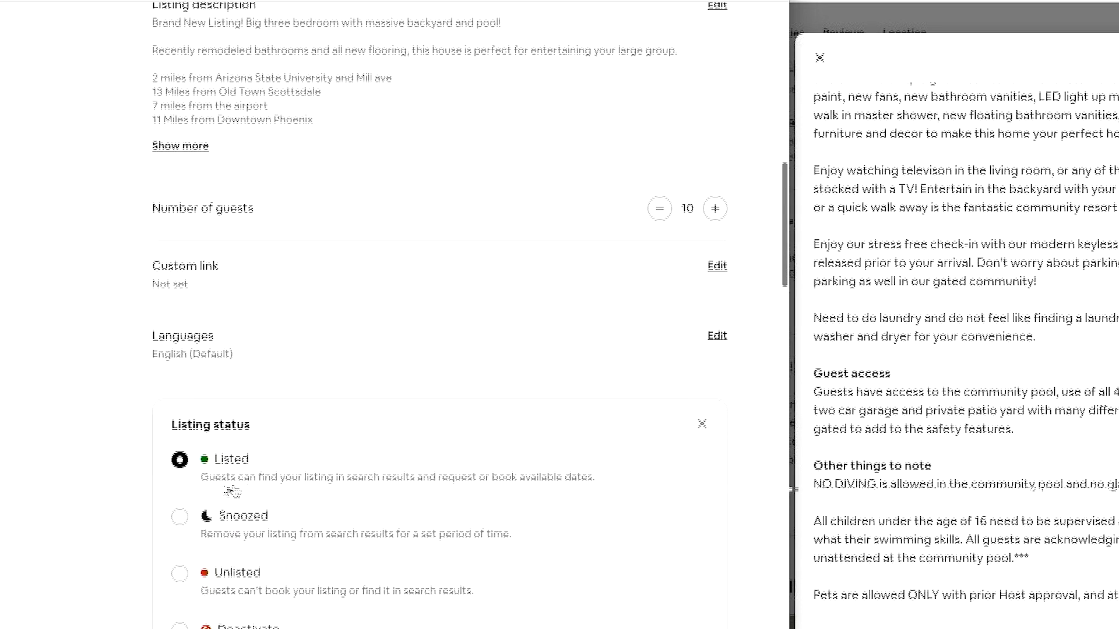
left_click(180, 517)
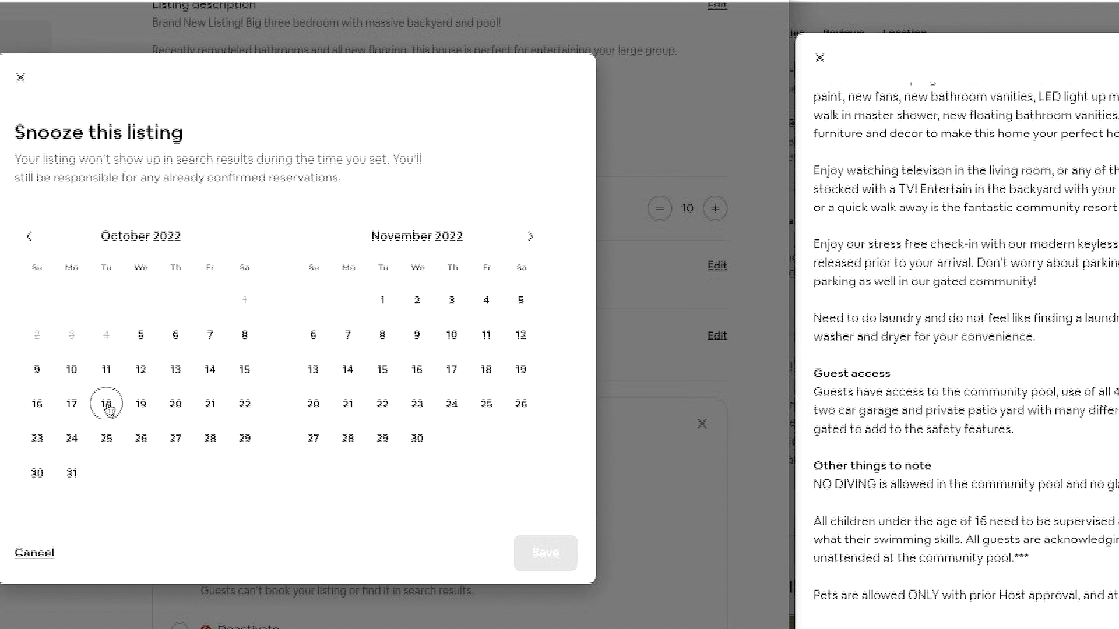
left_click(38, 406)
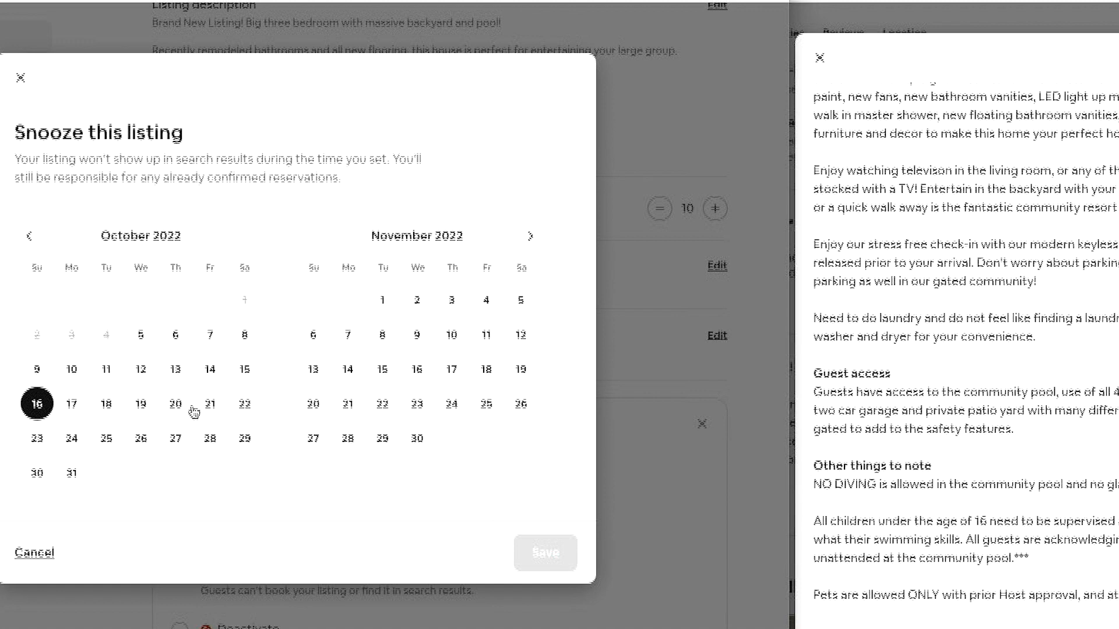
left_click(141, 337)
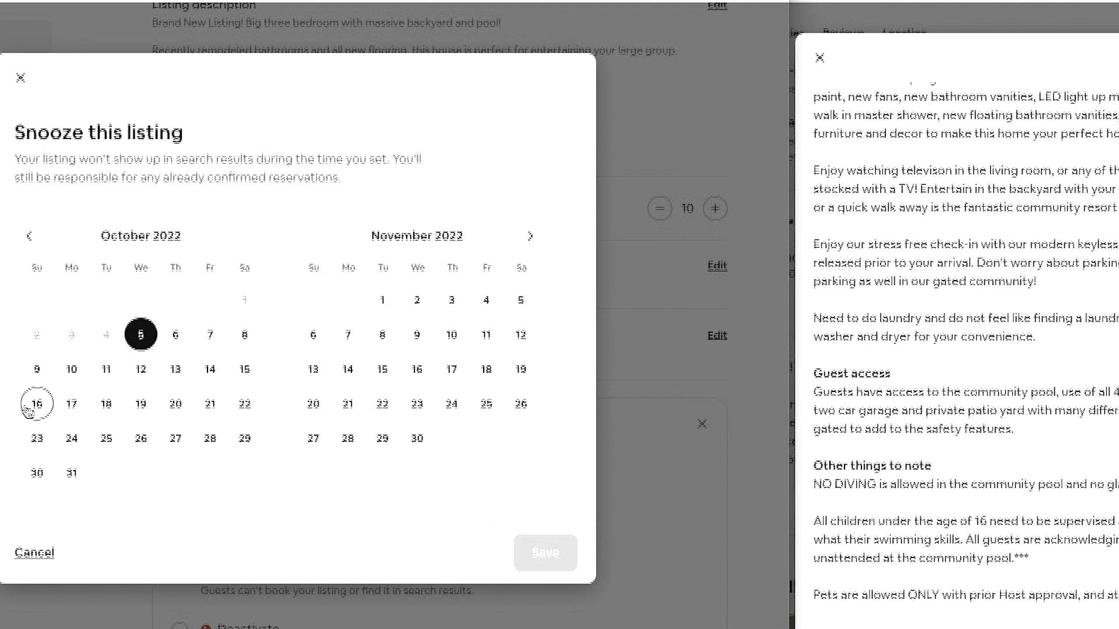
left_click(34, 407)
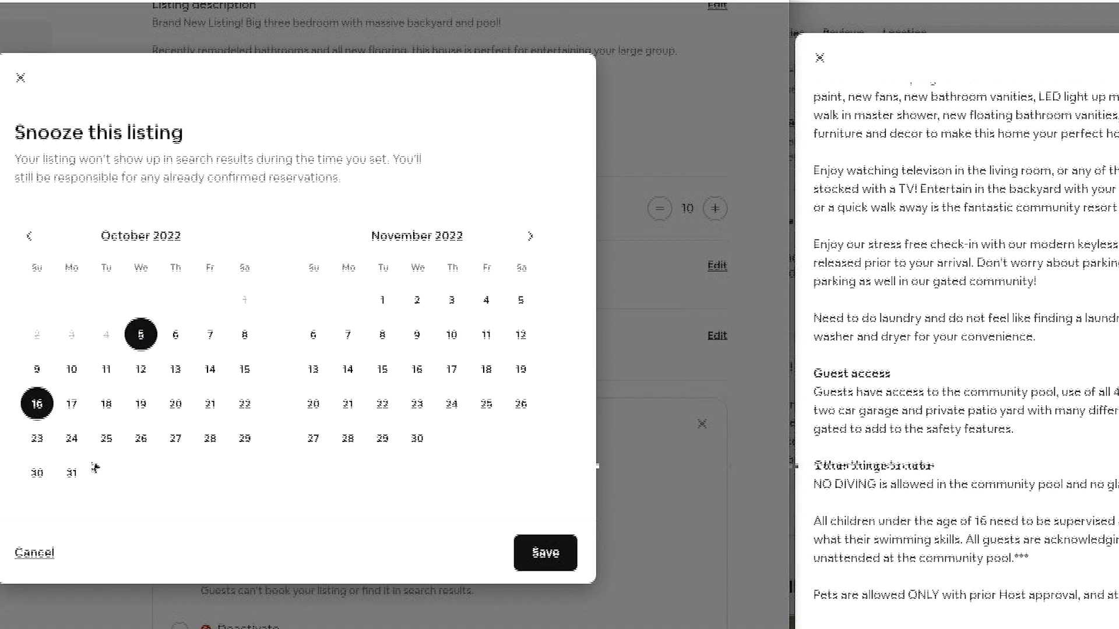
left_click(555, 561)
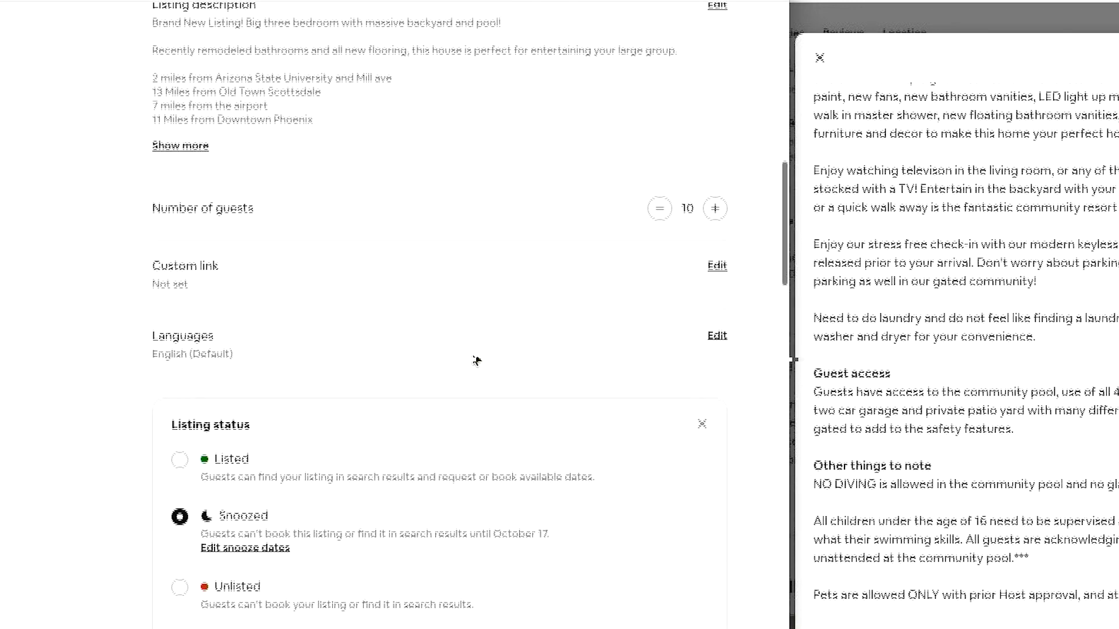
scroll(545, 445, "down", 3)
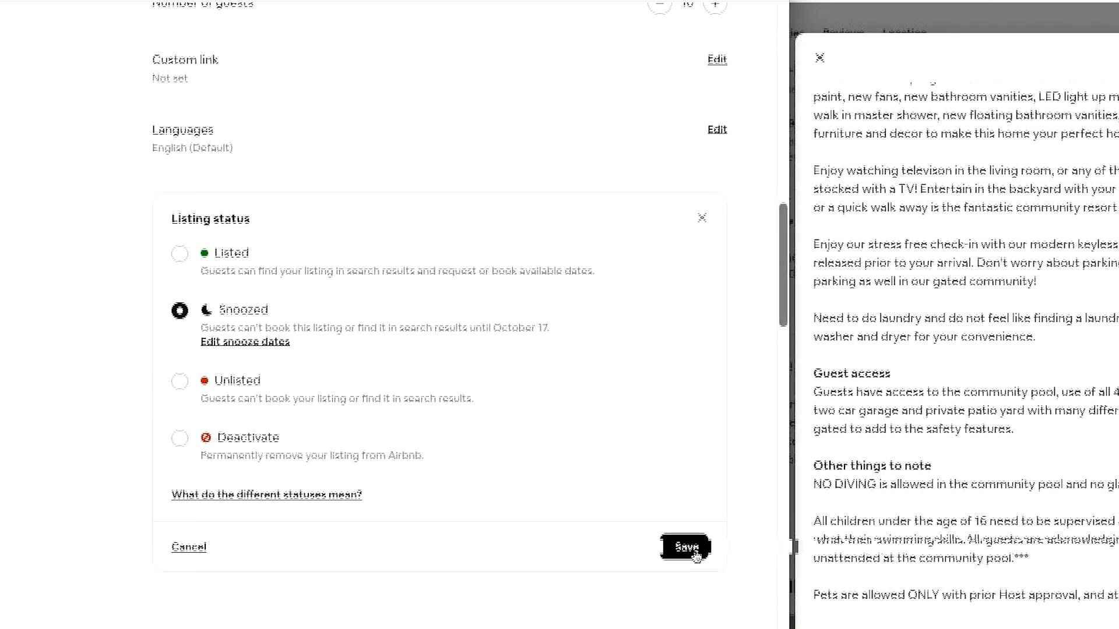
left_click(677, 546)
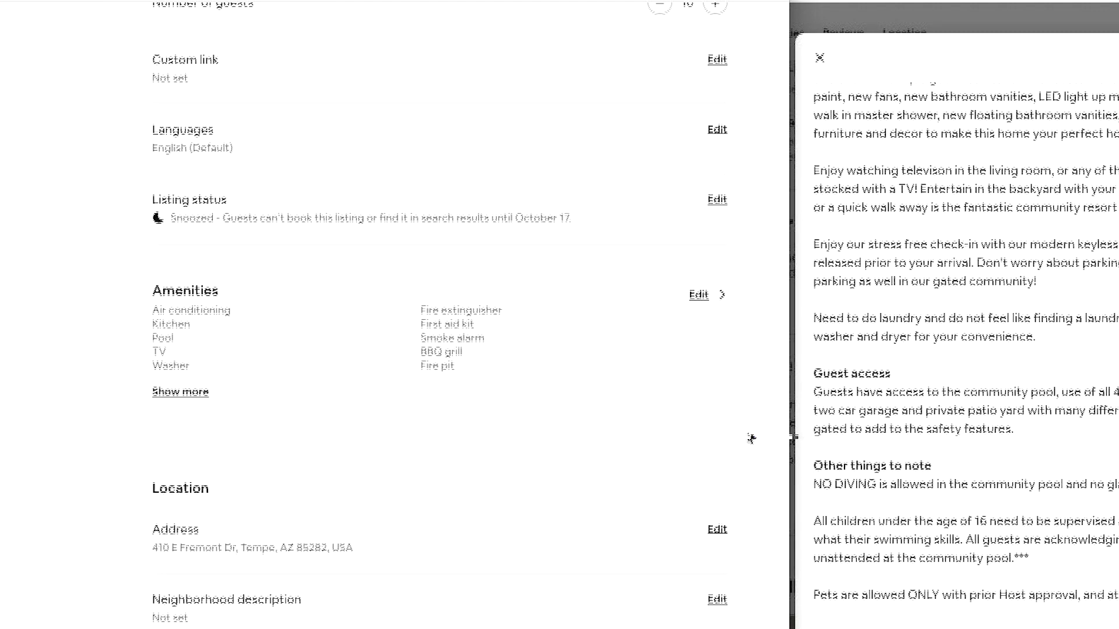
Edit the listing's amenities to include cleaning products, cooking basics, and dishes and silverware.
scroll(750, 438, "up", 8)
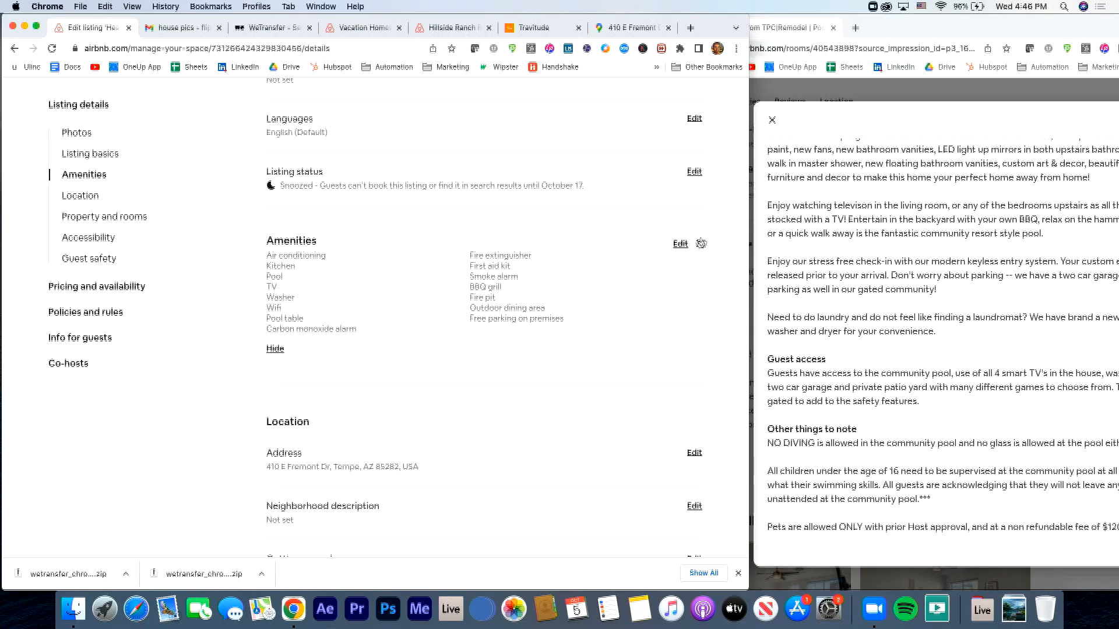
left_click(688, 249)
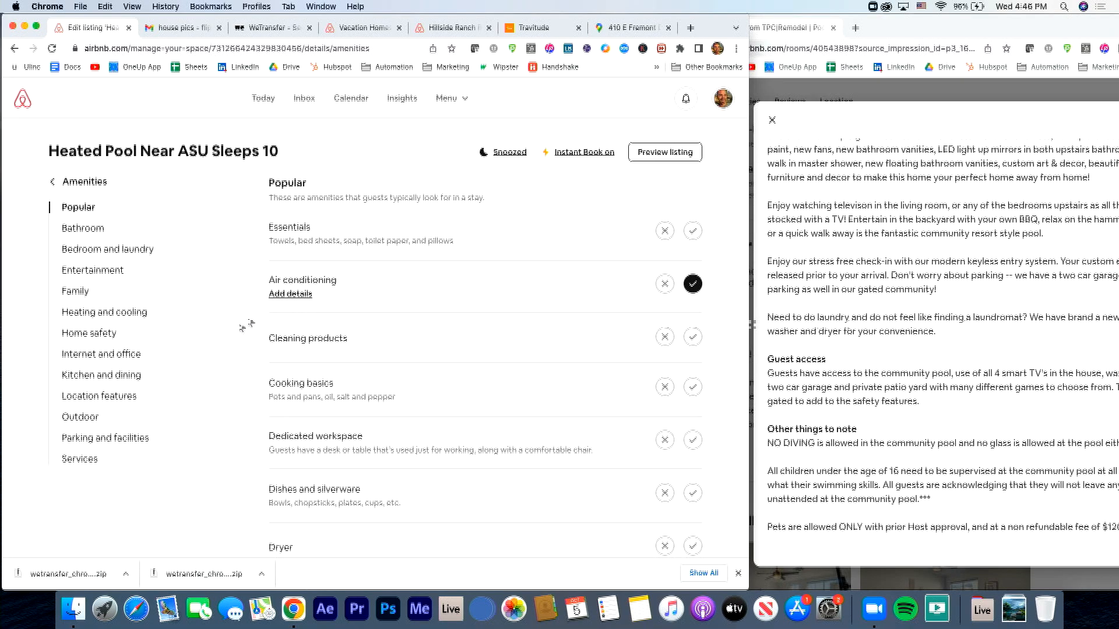
scroll(233, 315, "down", 4)
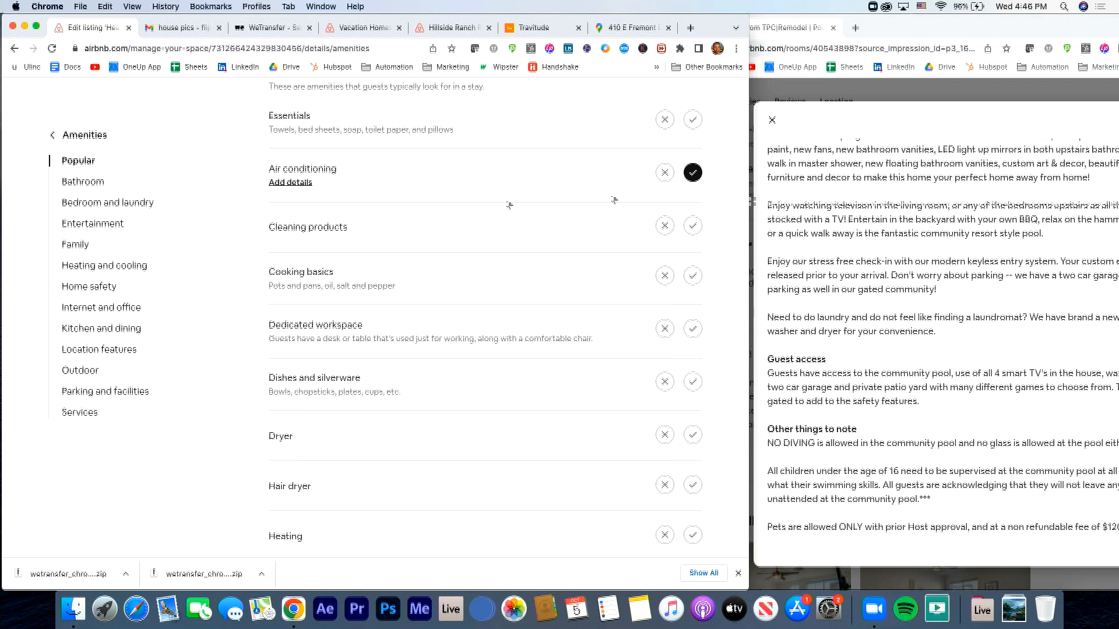
left_click(693, 226)
left_click(693, 276)
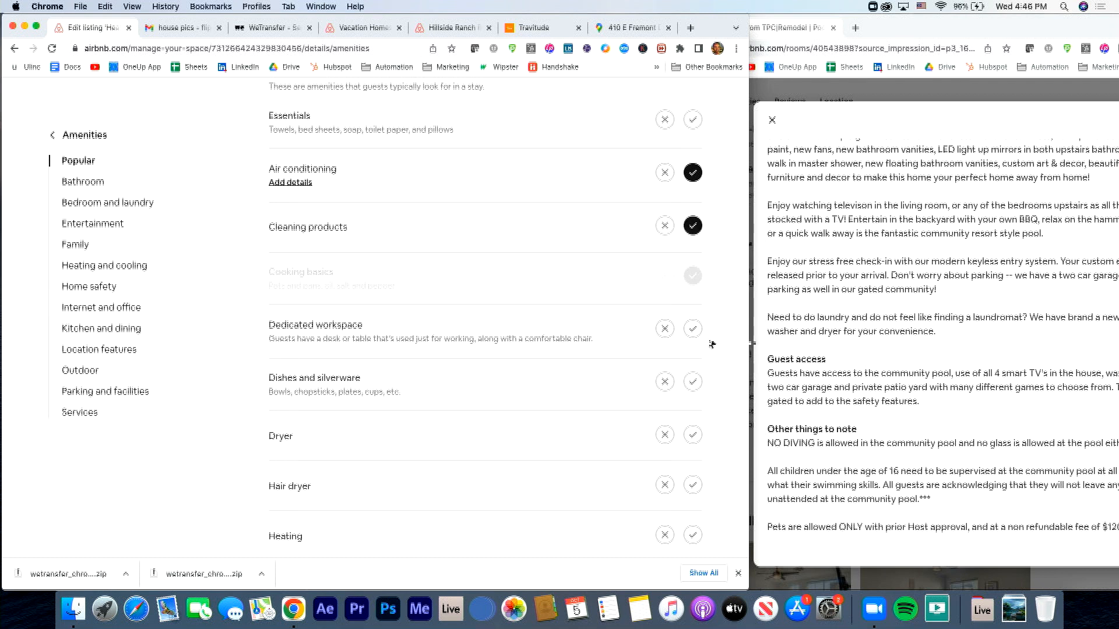
scroll(657, 383, "down", 2)
left_click(690, 321)
Add a dryer to the popular amenities, with its details saved as free and in unit.
scroll(690, 328, "down", 1)
left_click(691, 324)
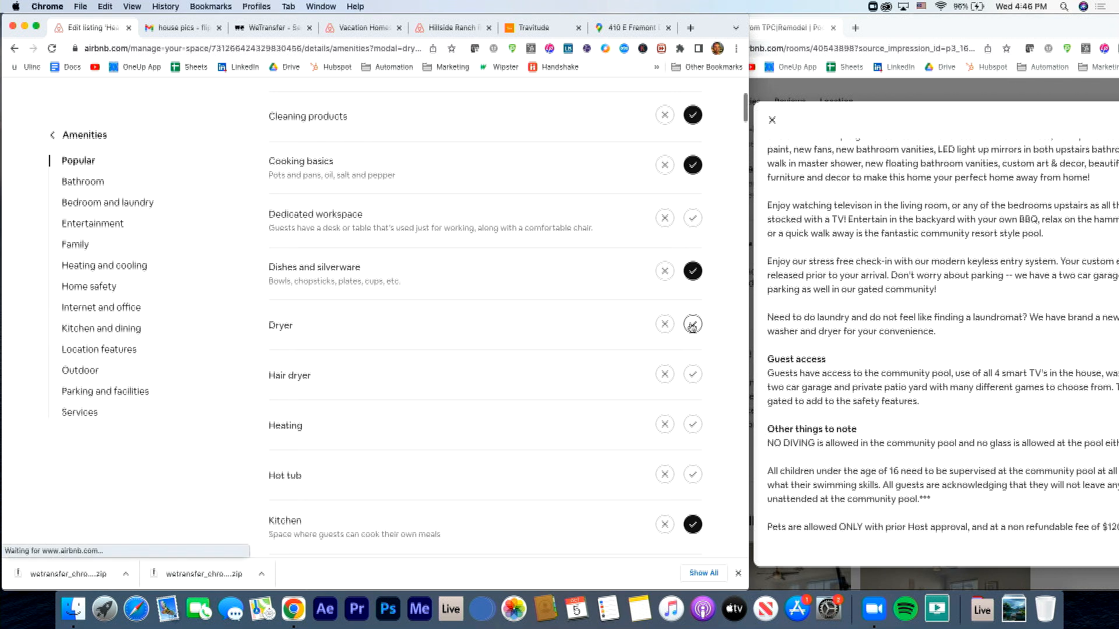
left_click(237, 257)
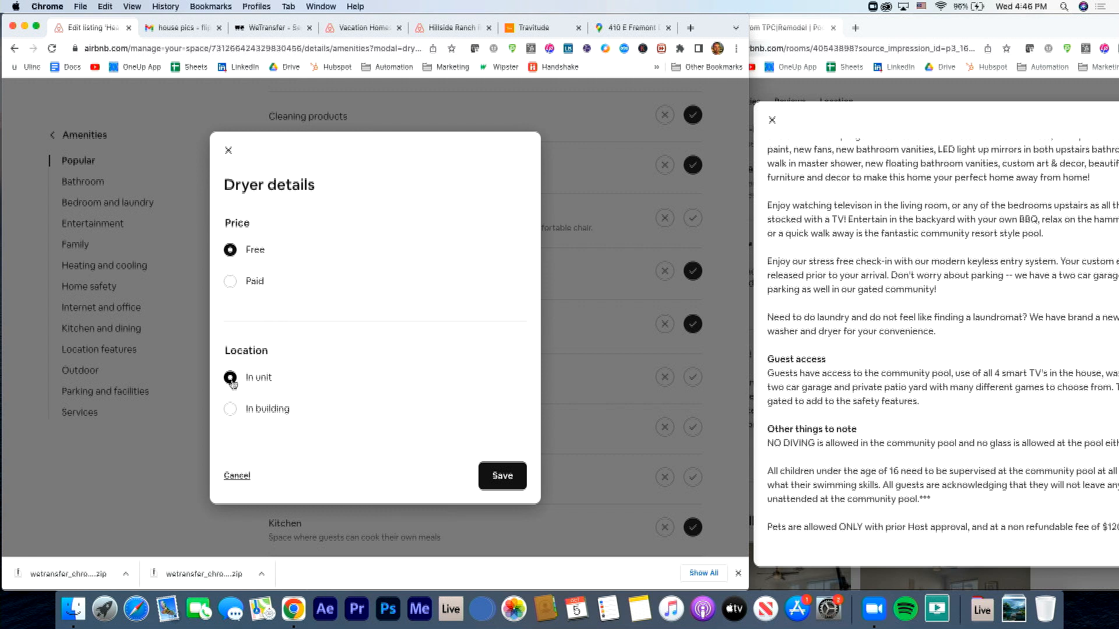
left_click(494, 476)
scroll(637, 404, "down", 3)
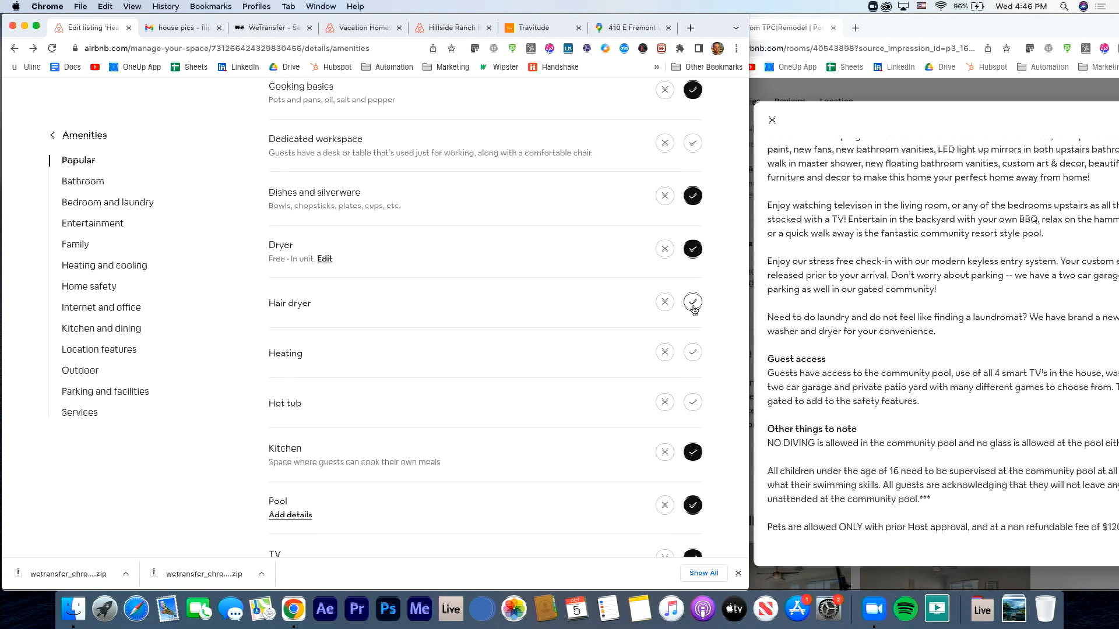
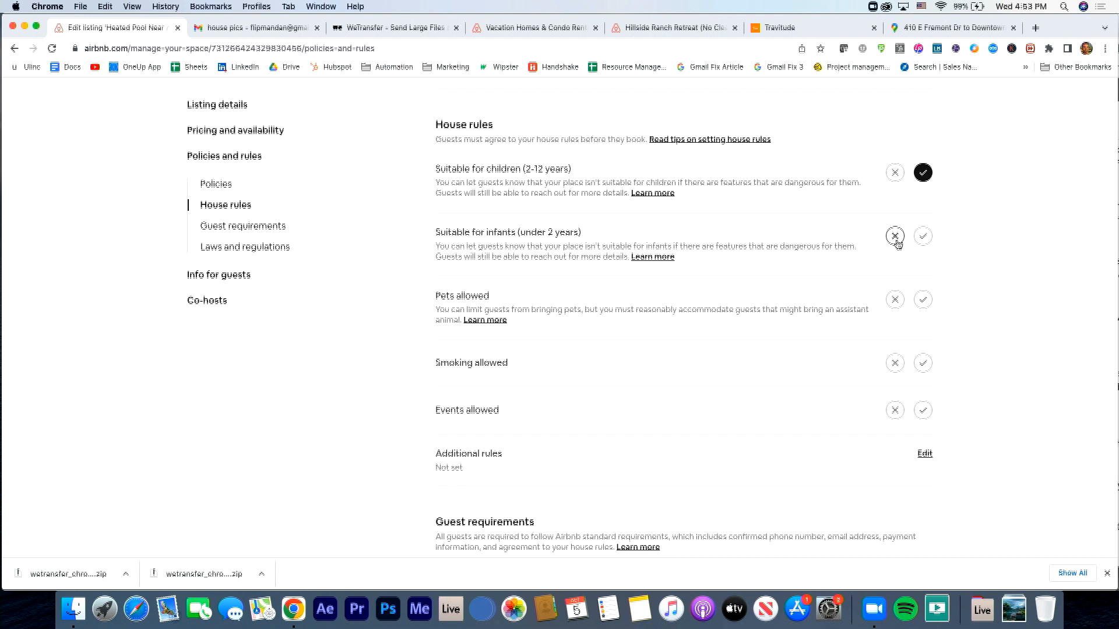
Mark the place as suitable for infants under 2 years and allow pets in the house rules.
left_click(925, 236)
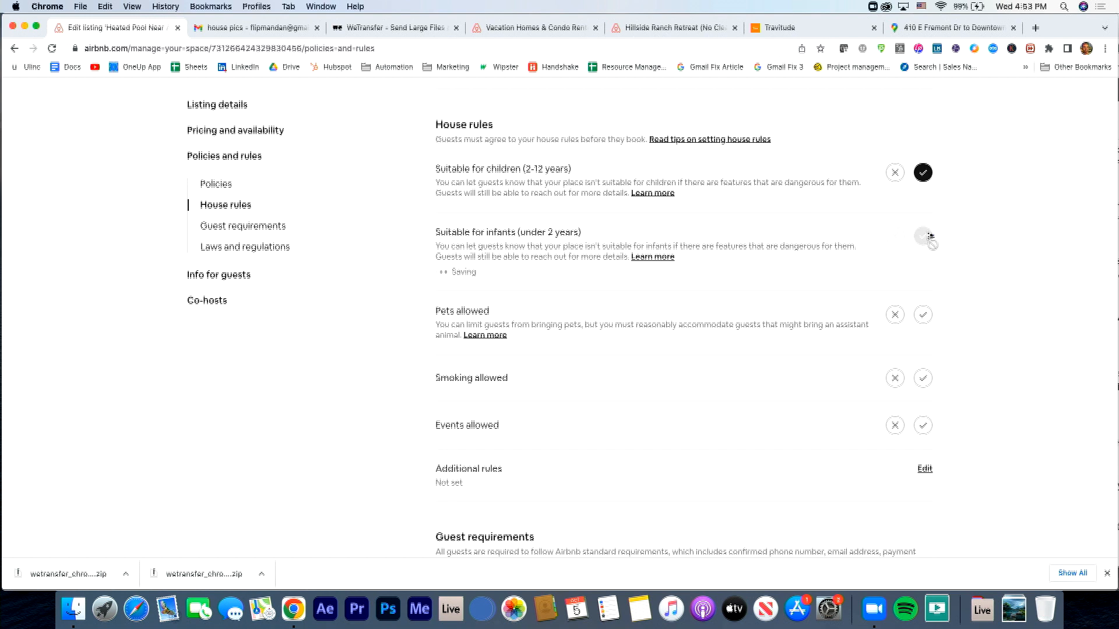
scroll(1001, 258, "down", 3)
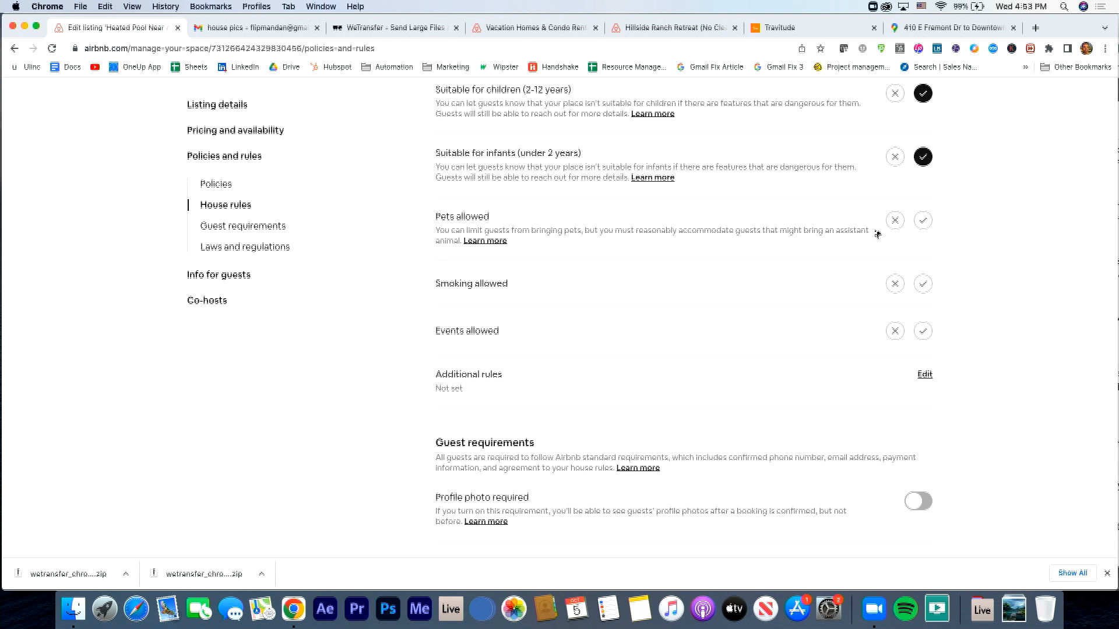
left_click(923, 221)
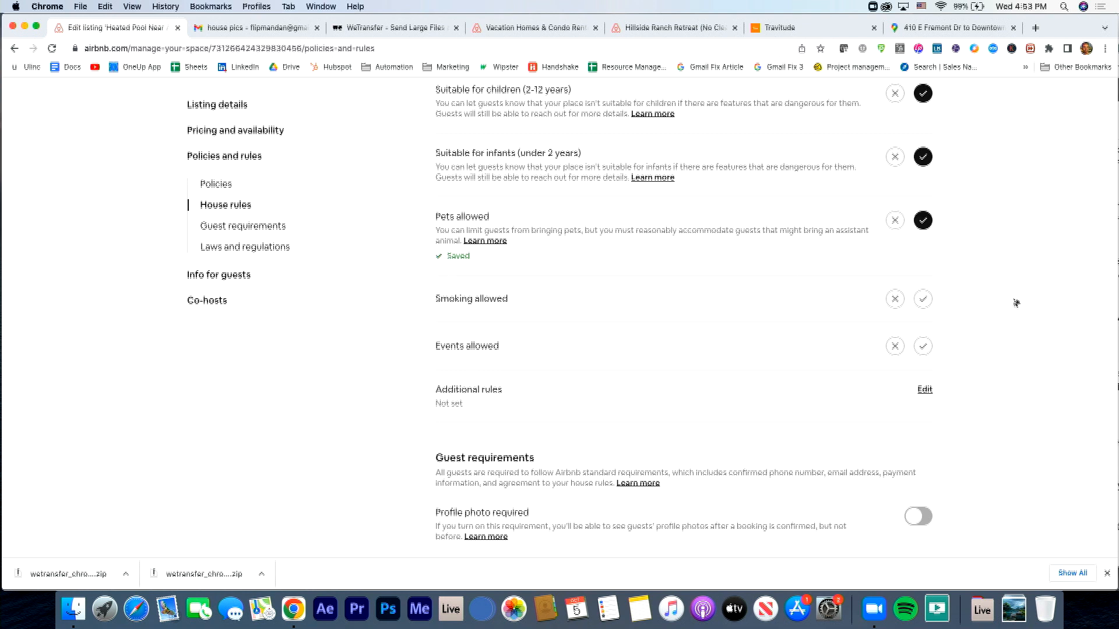
Disallow smoking and events in the house rules.
scroll(1000, 232, "down", 1)
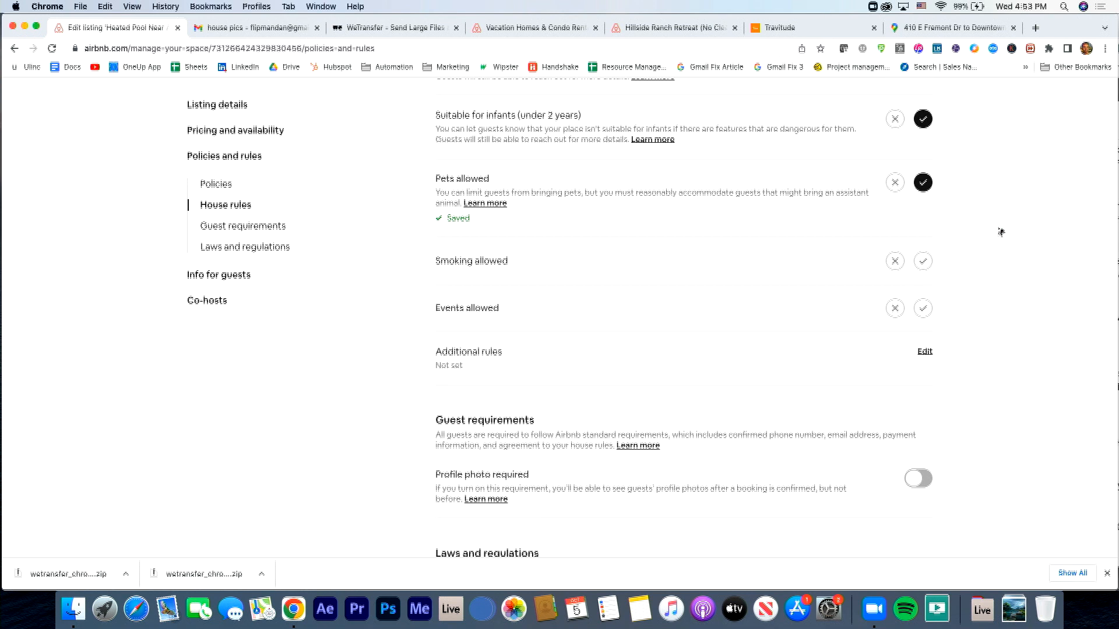
scroll(1001, 232, "down", 1)
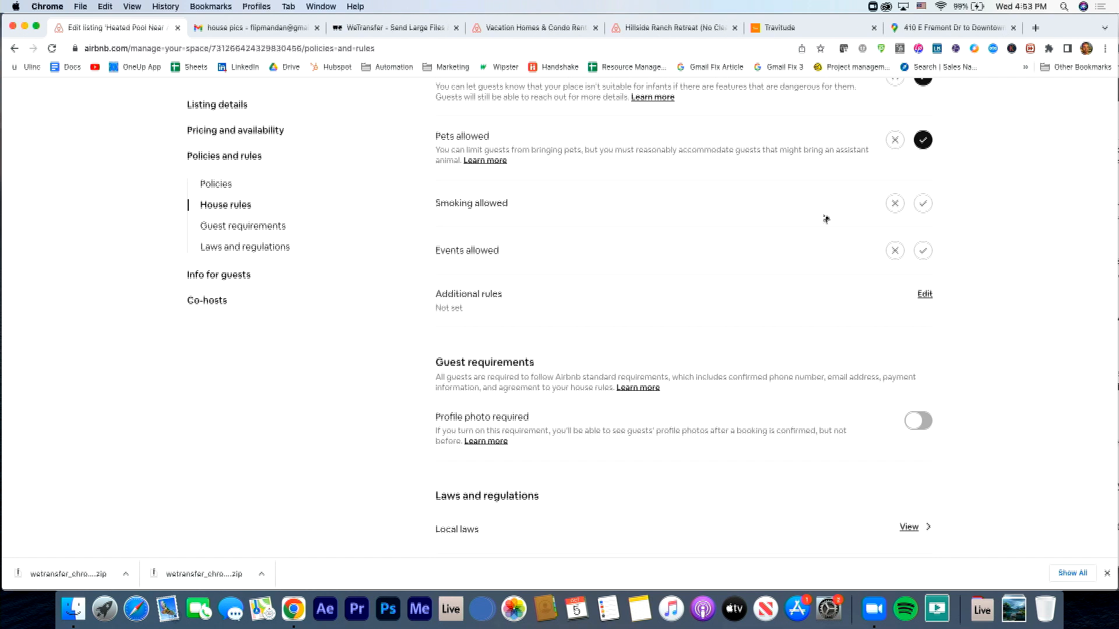
left_click(901, 208)
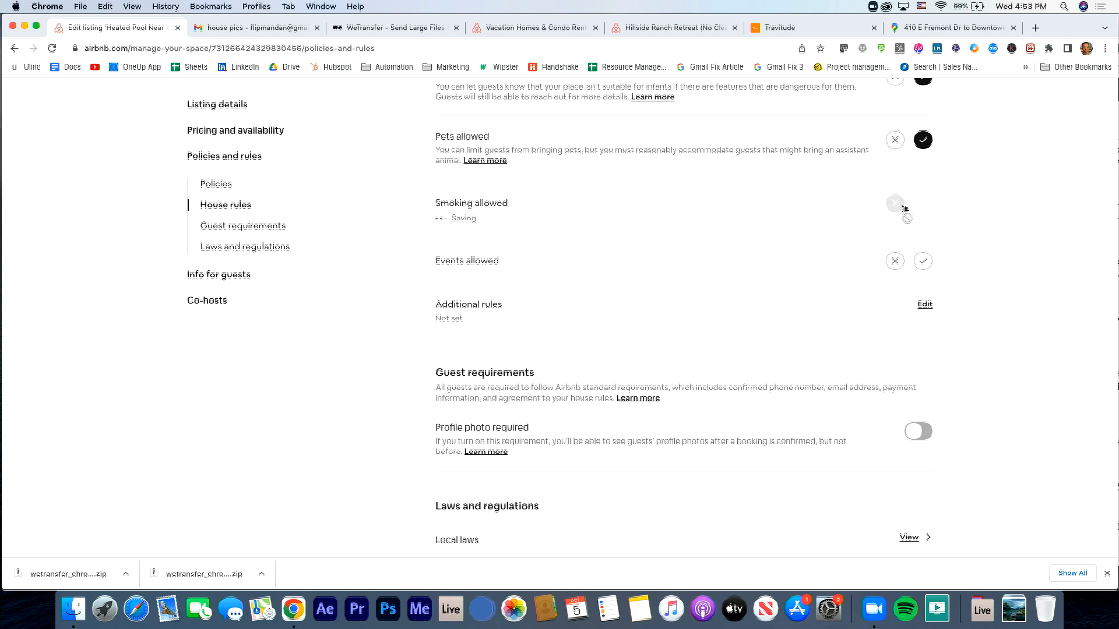
scroll(985, 207, "down", 2)
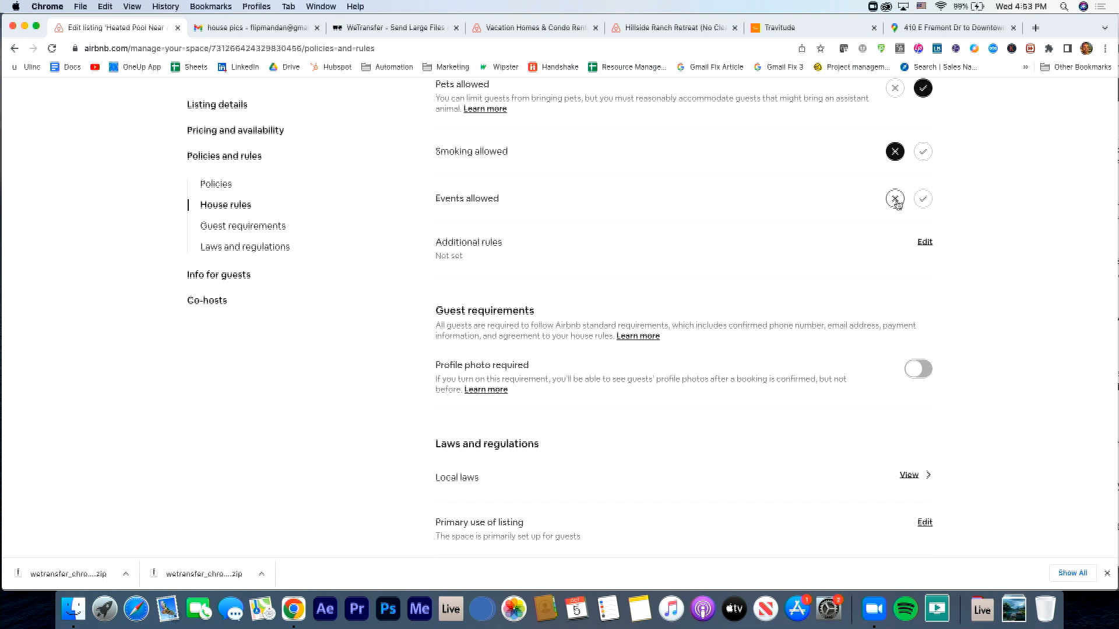
left_click(895, 200)
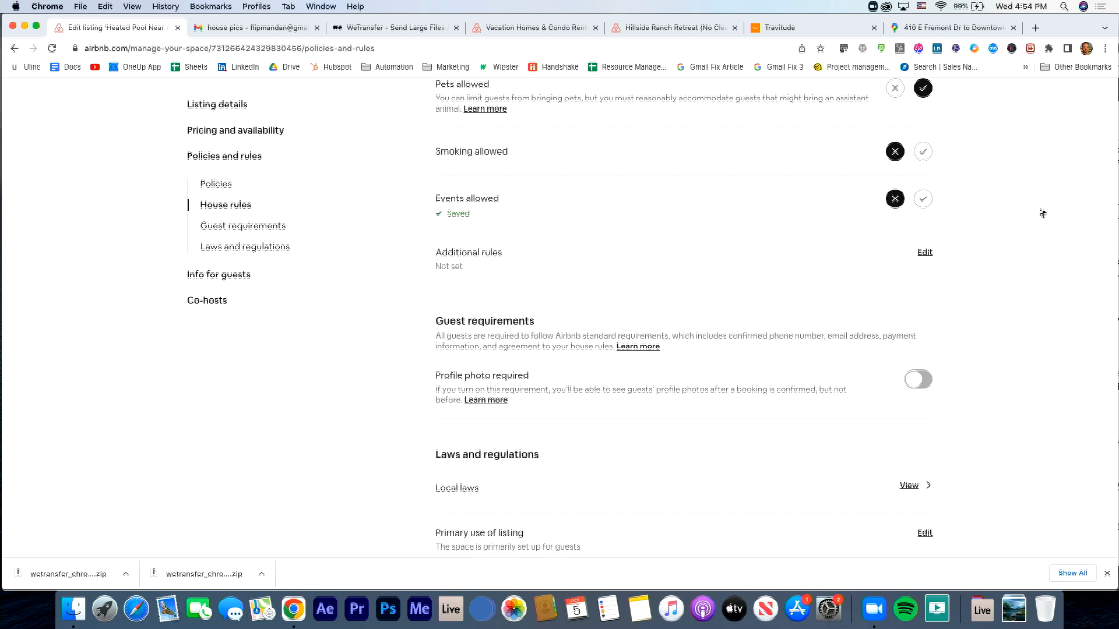
Add an additional house rule asking guests to please be respectful of quiet hours.
scroll(1044, 212, "down", 3)
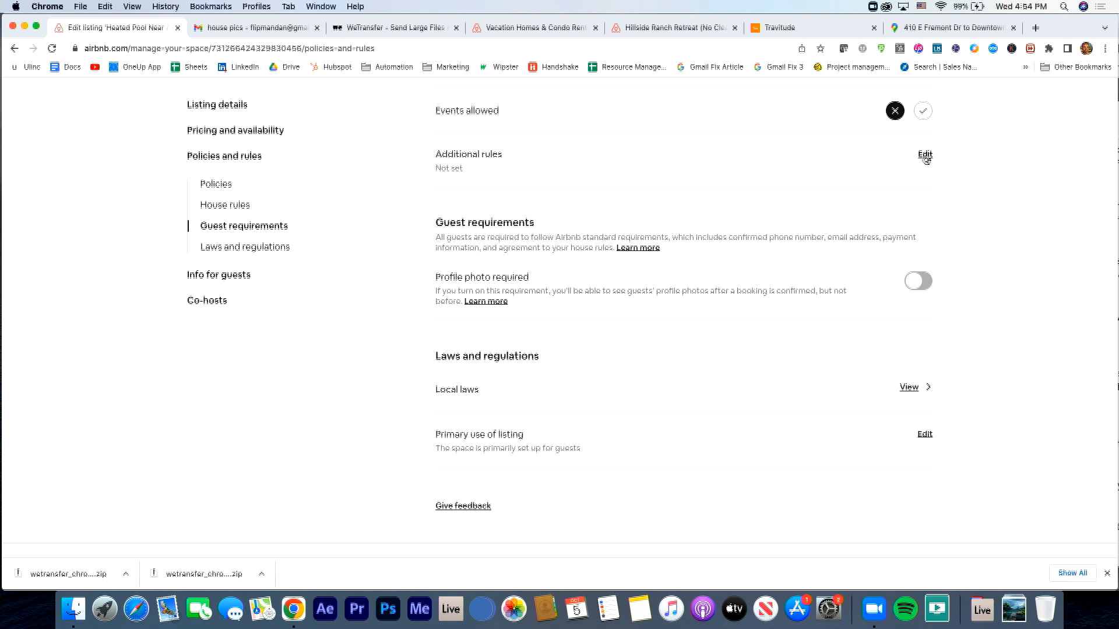
left_click(925, 157)
left_click(686, 246)
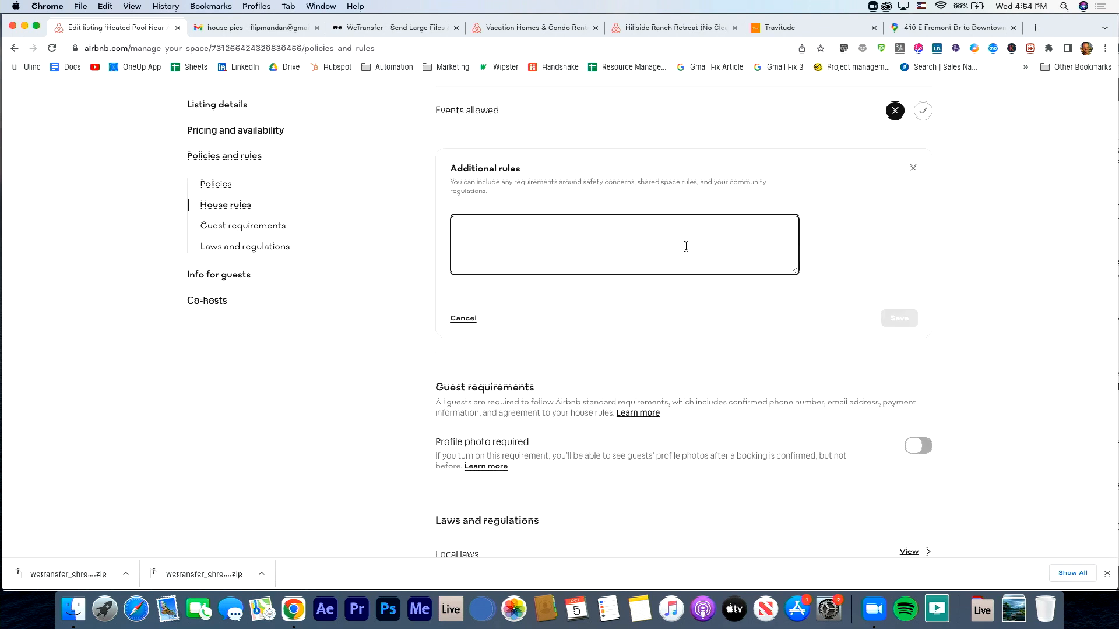
type("Please be respectful")
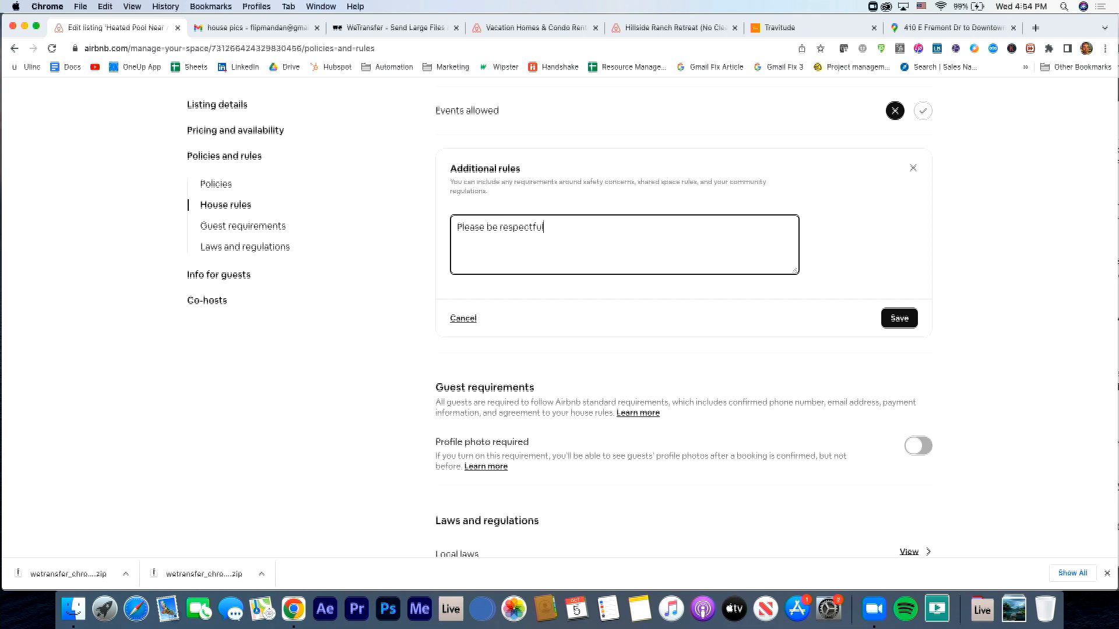
type(" of quiet hou")
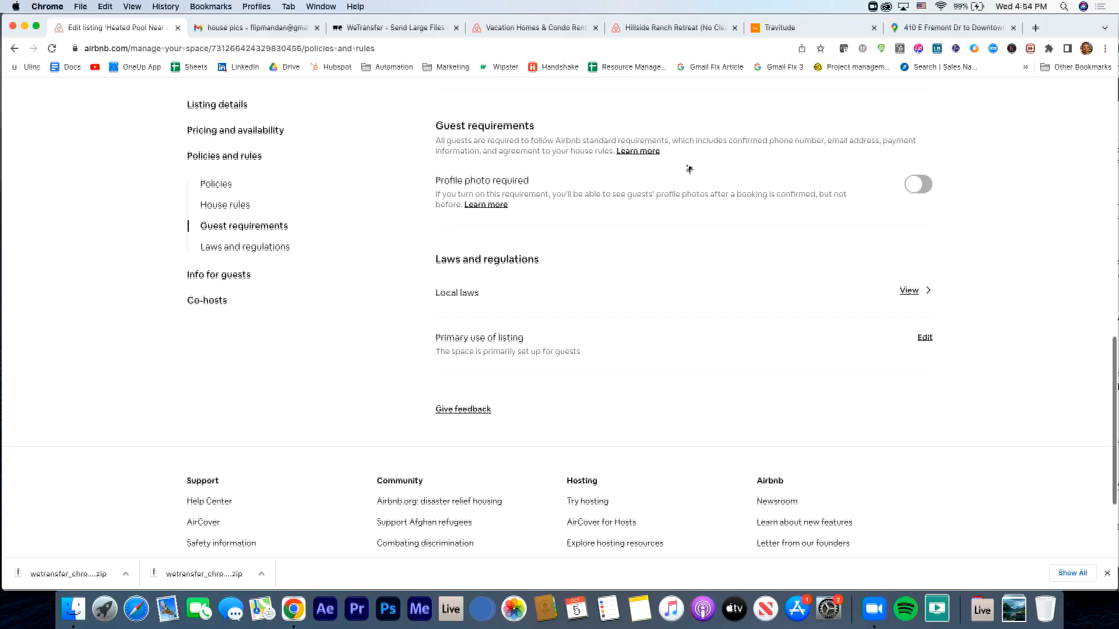
Turn on the profile photo requirement for guests and review the laws and regulations section.
left_click(926, 184)
scroll(986, 213, "down", 2)
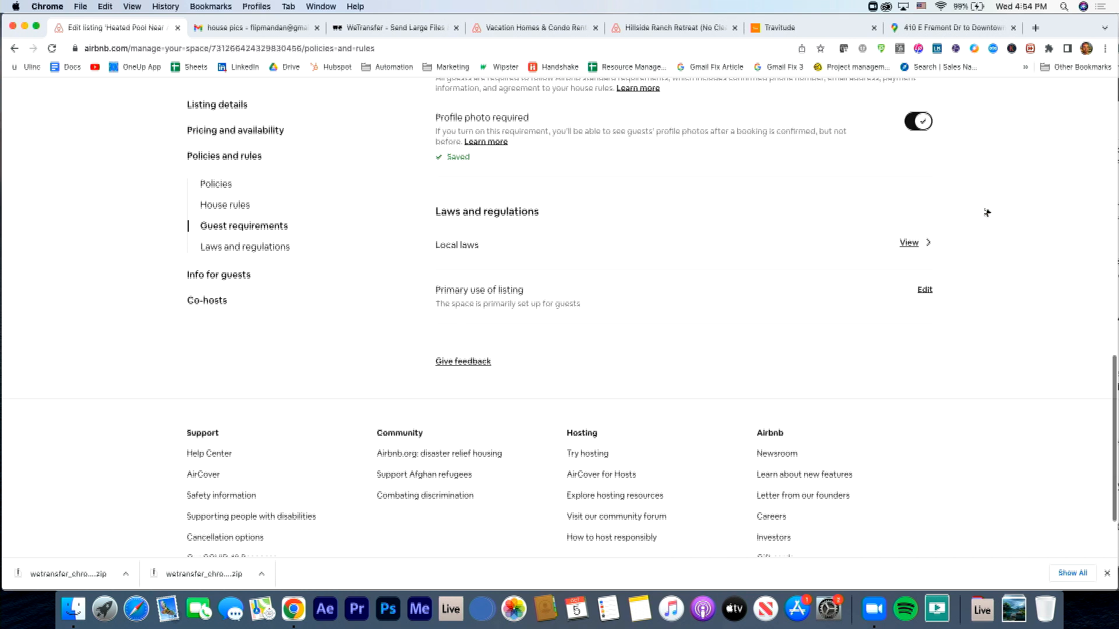
scroll(920, 245, "down", 3)
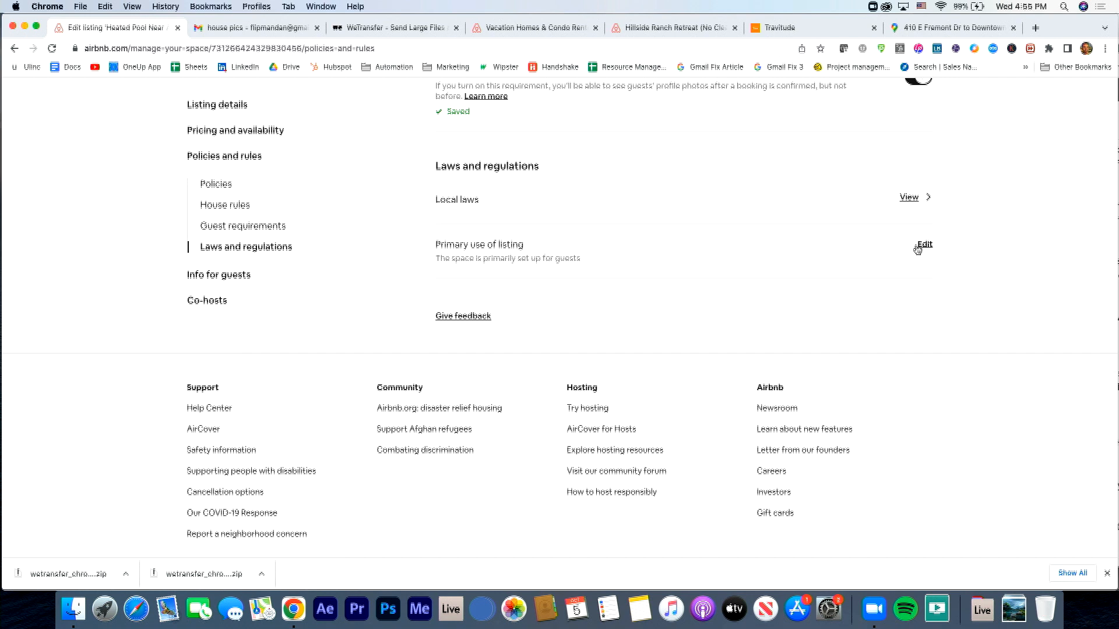
scroll(919, 249, "down", 1)
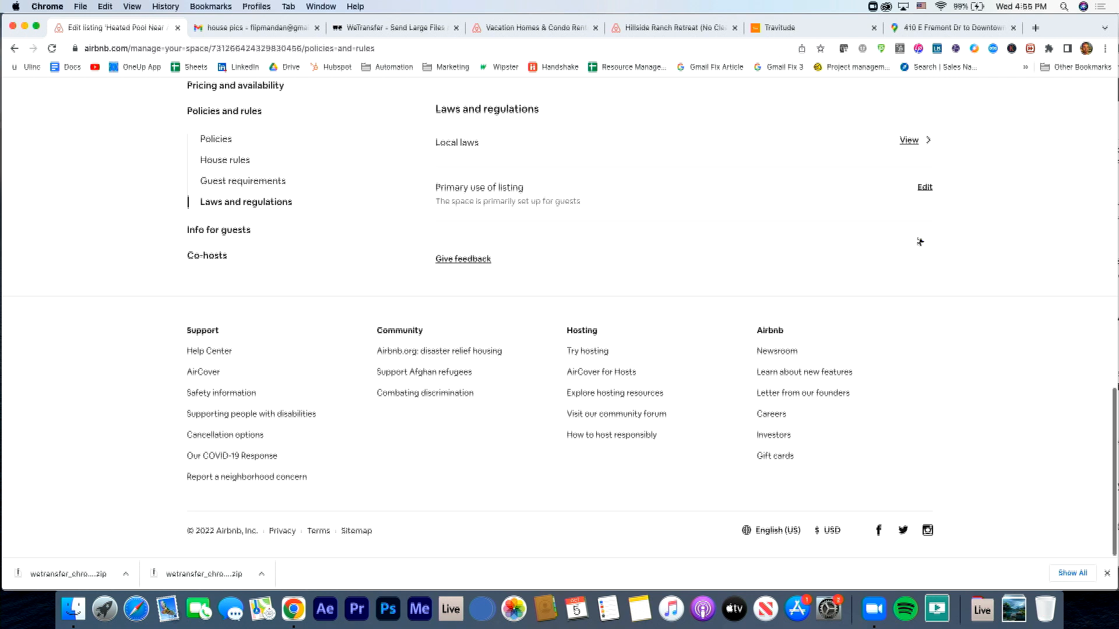
scroll(920, 241, "up", 5)
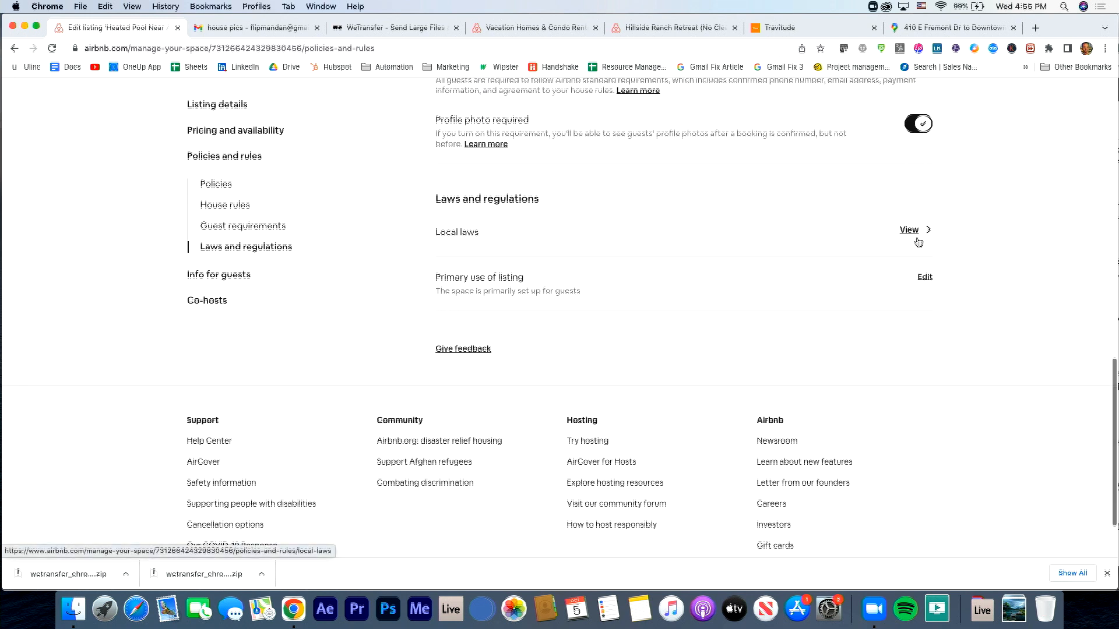
scroll(1057, 289, "down", 1)
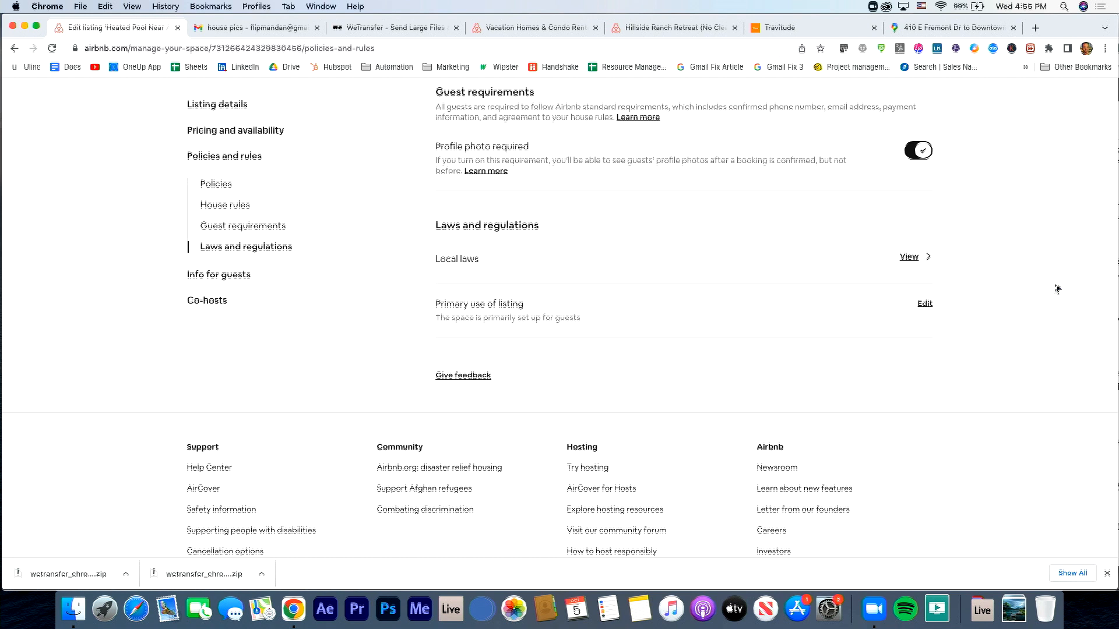
scroll(1057, 289, "up", 2)
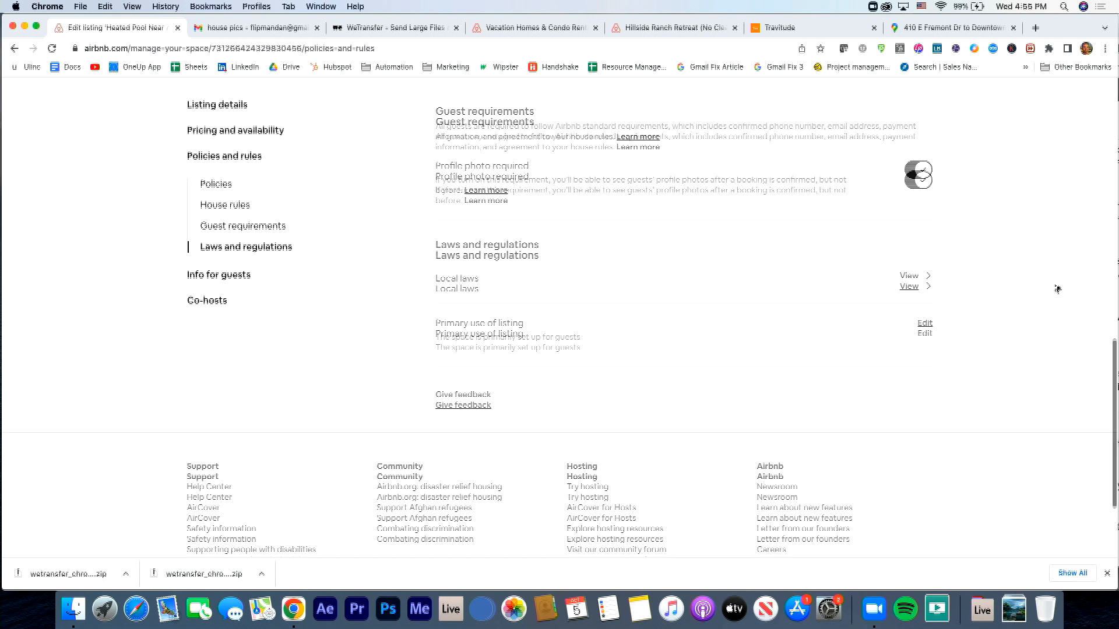
scroll(796, 257, "up", 15)
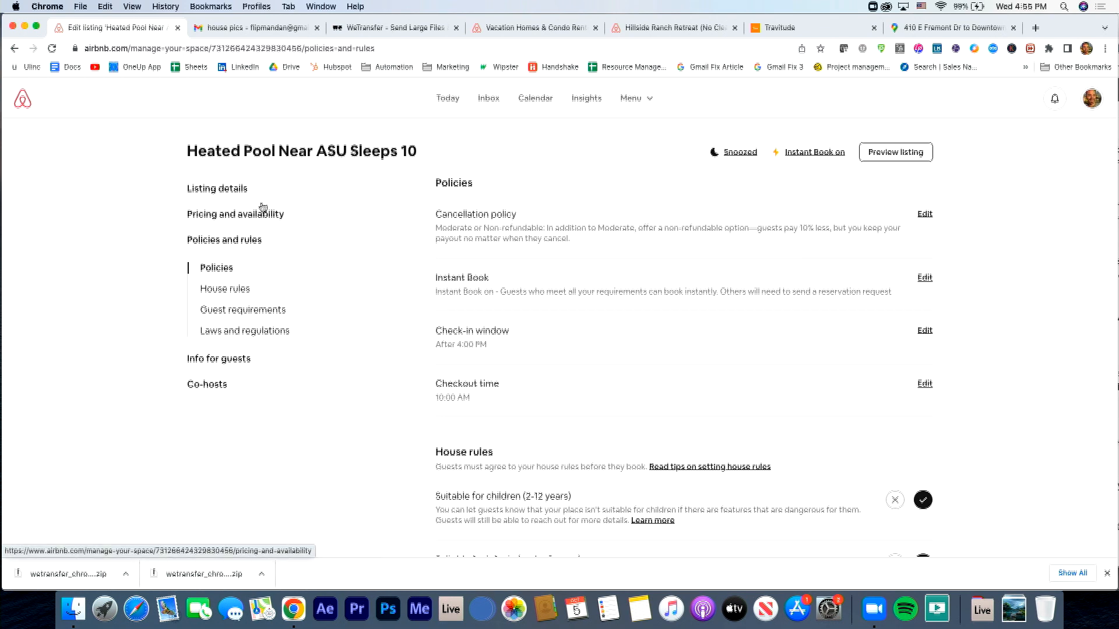
Review the listing's info for guests, including the guidebook creation page and the pre-booking and post-booking details.
left_click(238, 357)
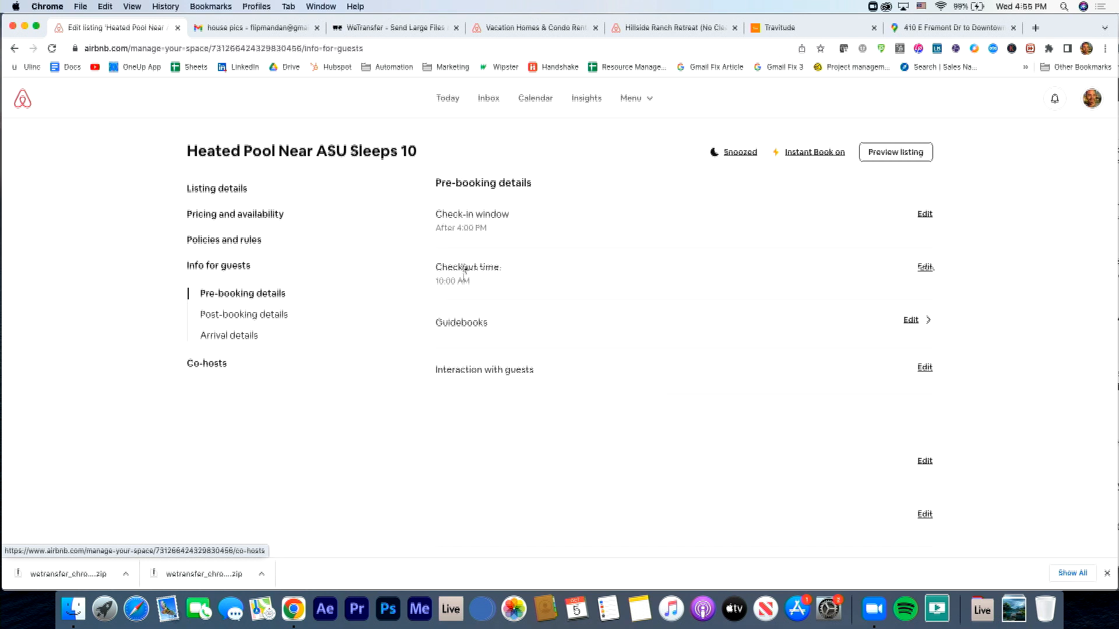
scroll(469, 315, "down", 1)
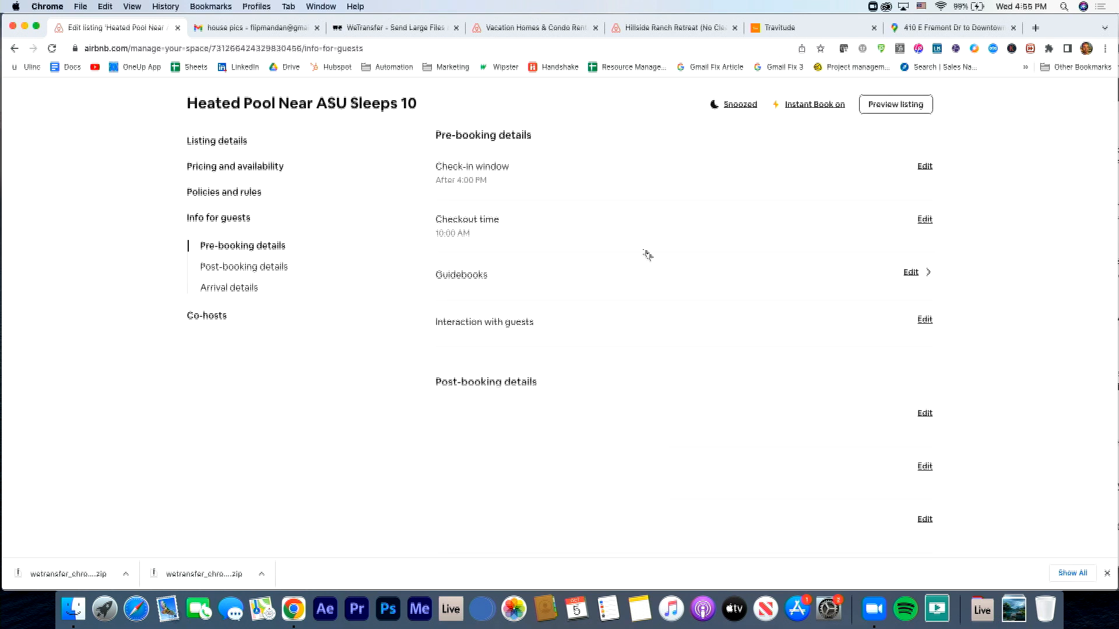
scroll(652, 257, "down", 1)
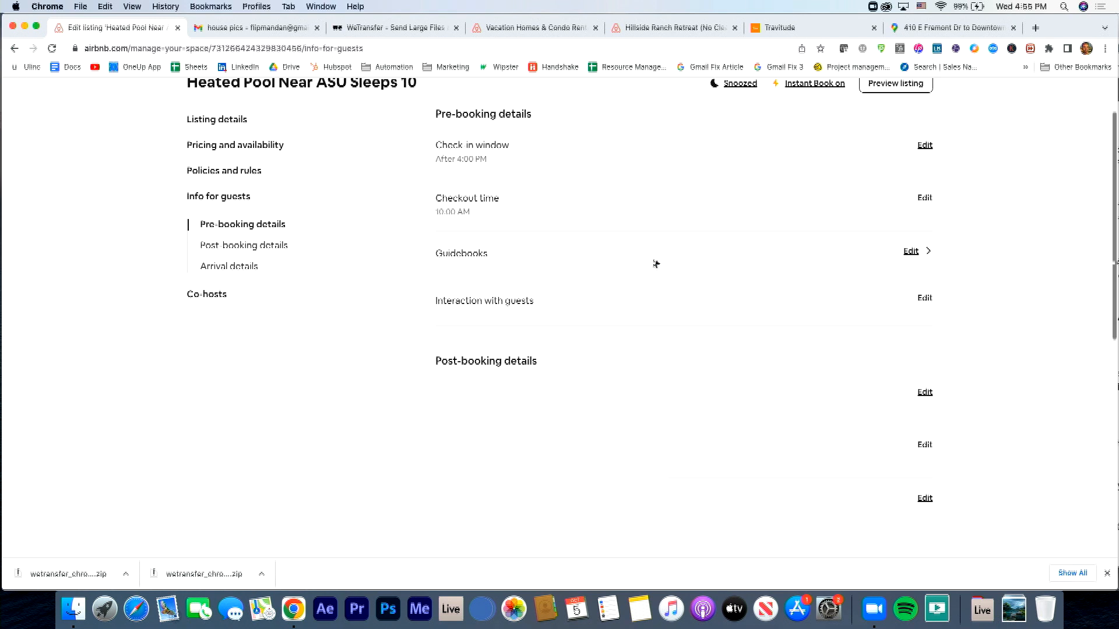
left_click(918, 253)
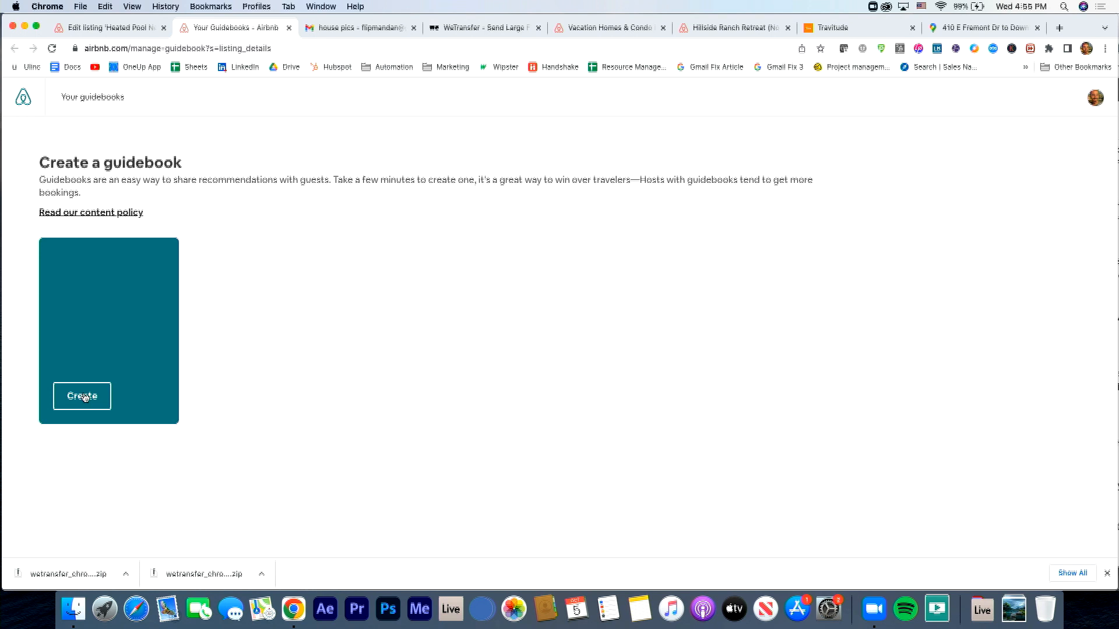
left_click(289, 28)
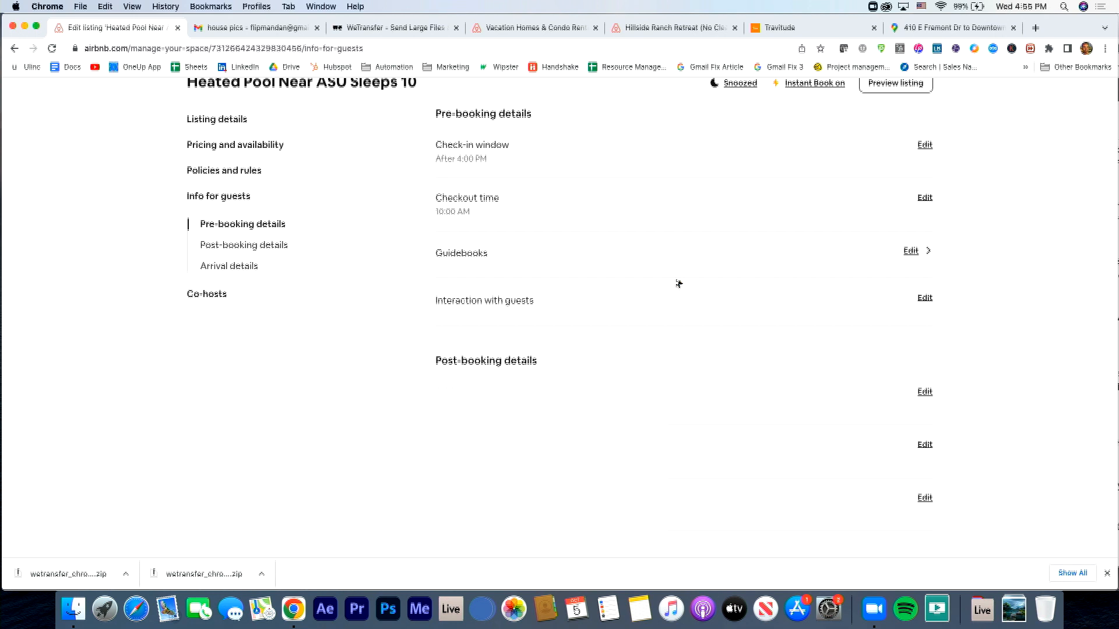
scroll(751, 292, "down", 5)
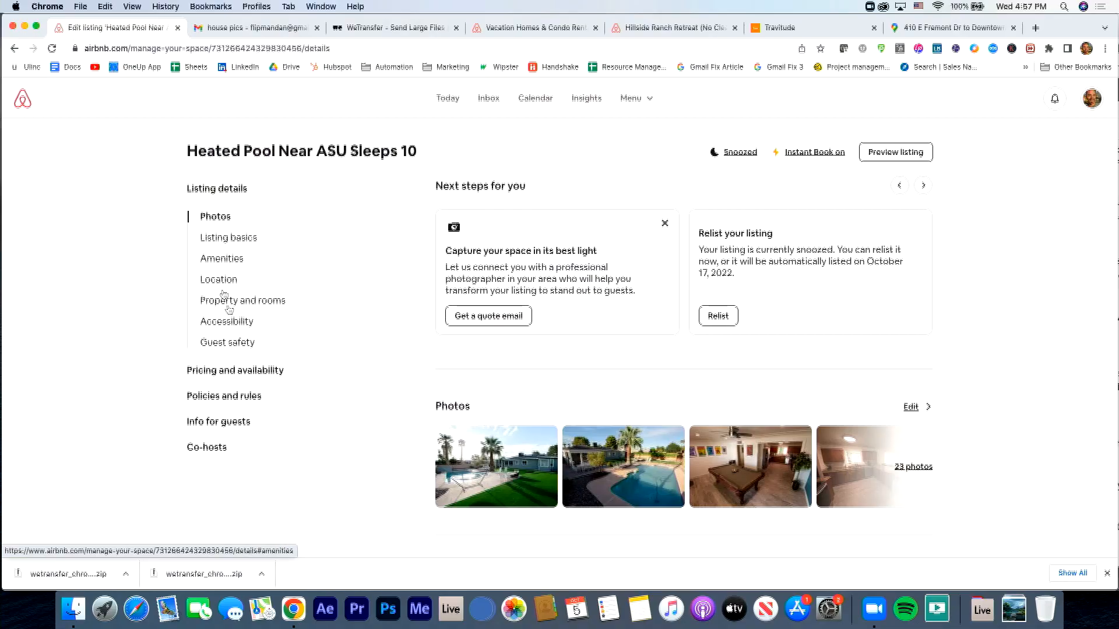
Review the listing's nightly price, currency and discount settings under pricing and availability.
left_click(247, 367)
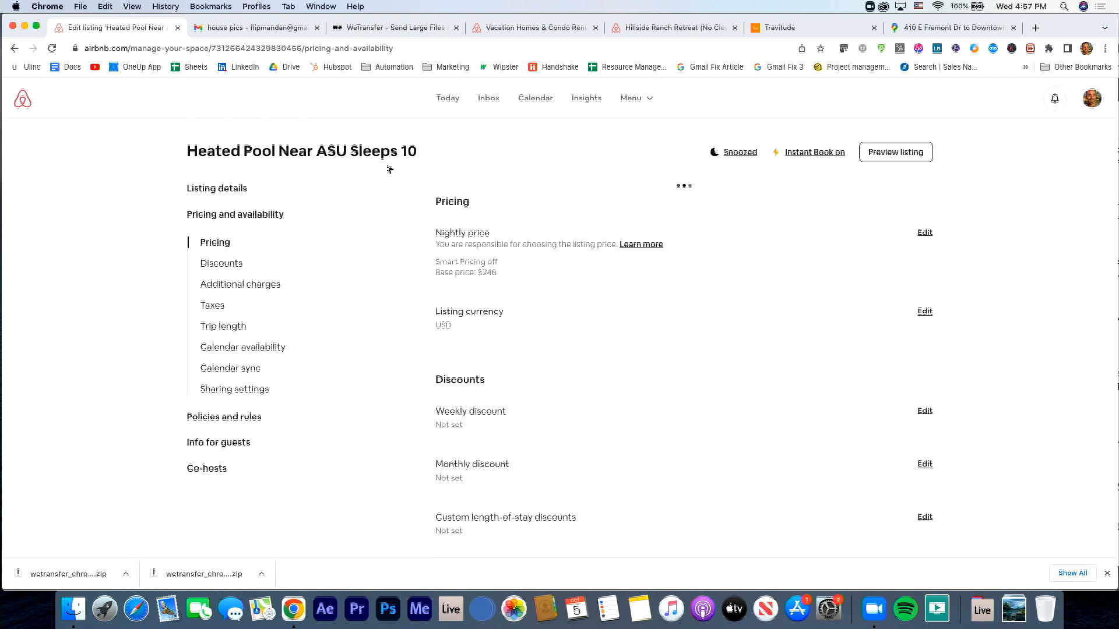
scroll(378, 287, "down", 1)
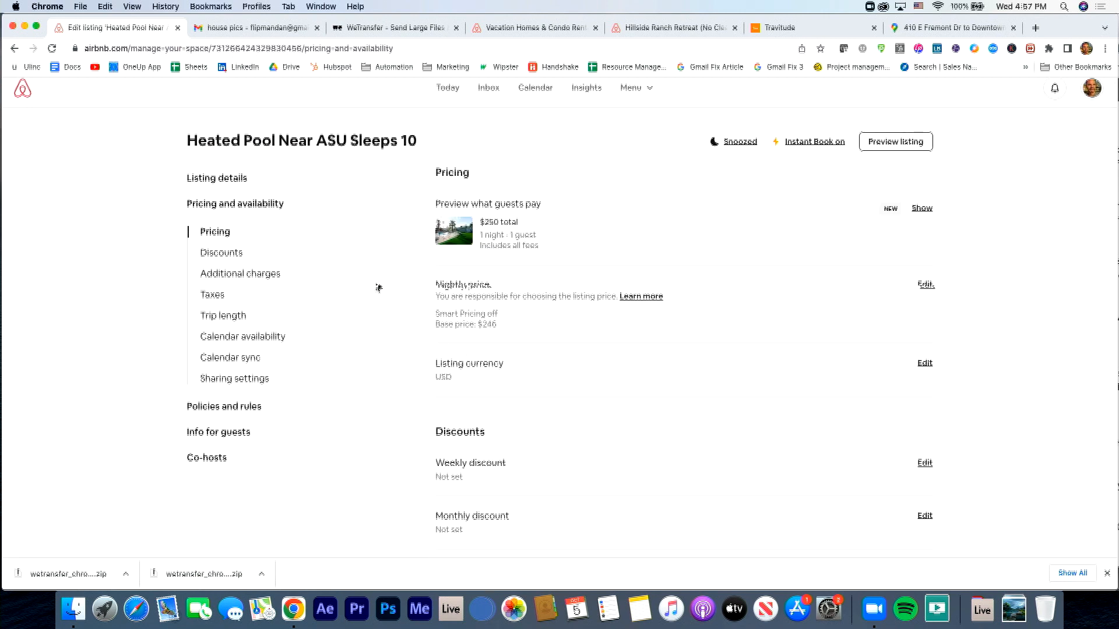
scroll(379, 287, "down", 4)
scroll(379, 287, "down", 2)
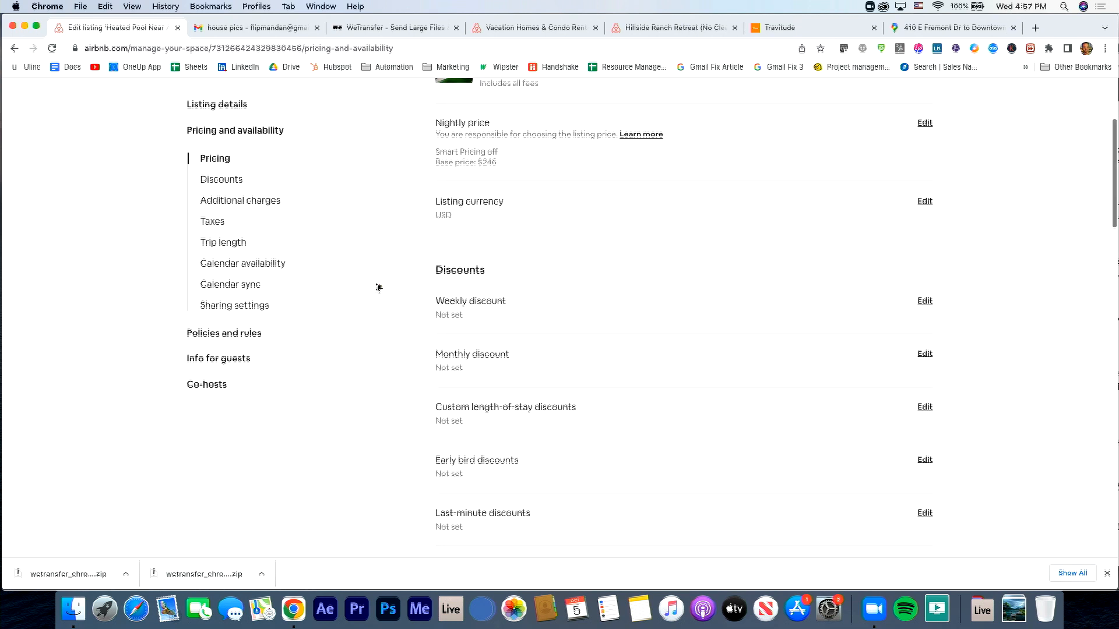
scroll(379, 288, "down", 1)
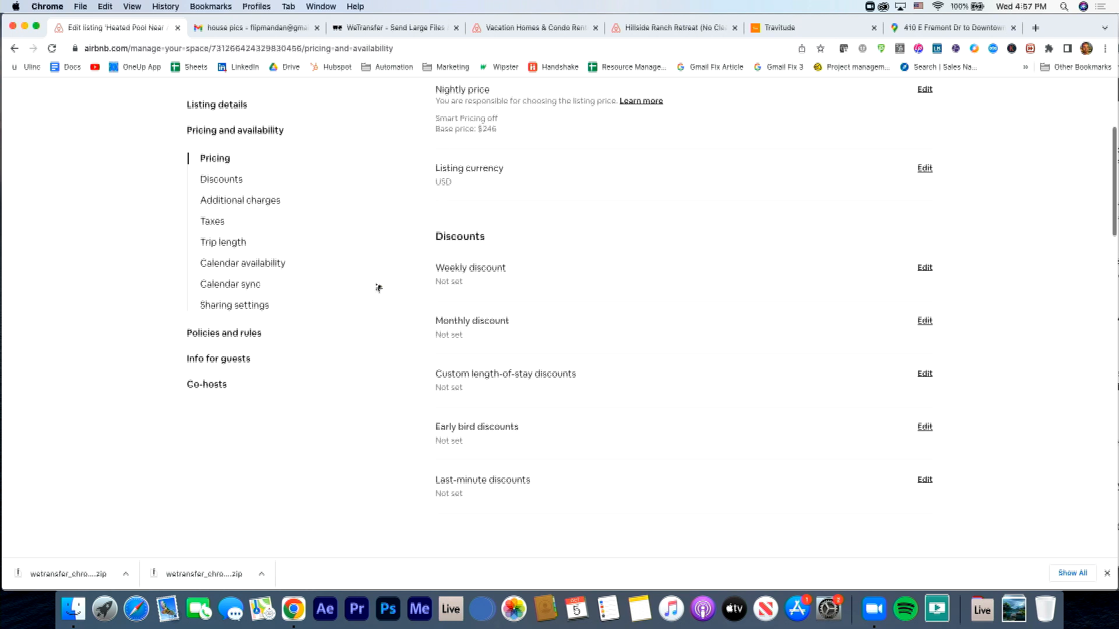
scroll(788, 197, "down", 1)
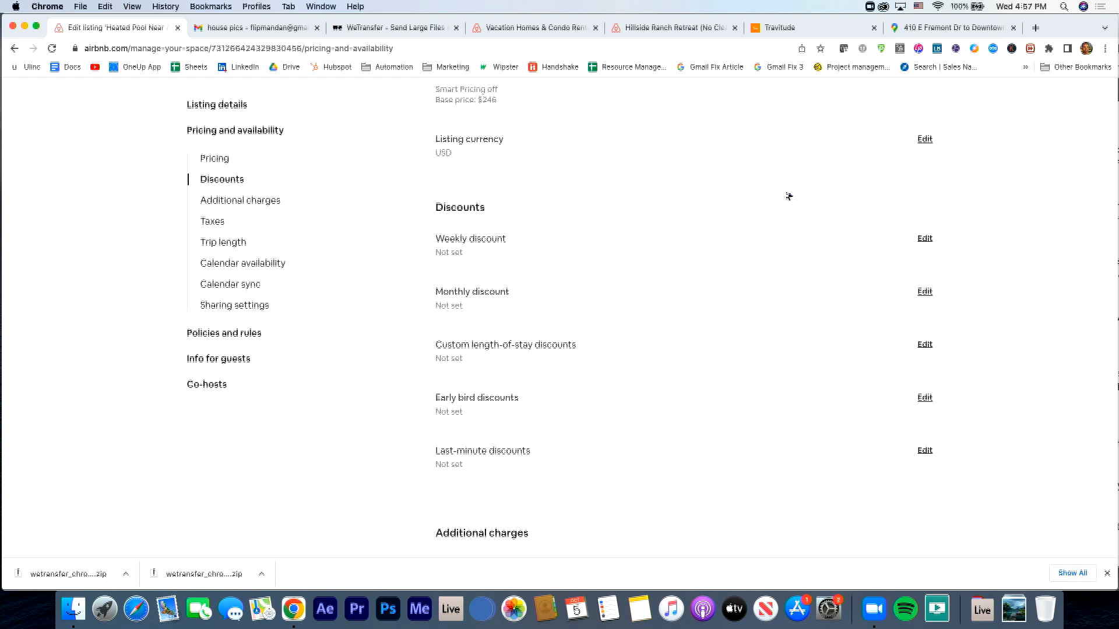
scroll(788, 197, "up", 3)
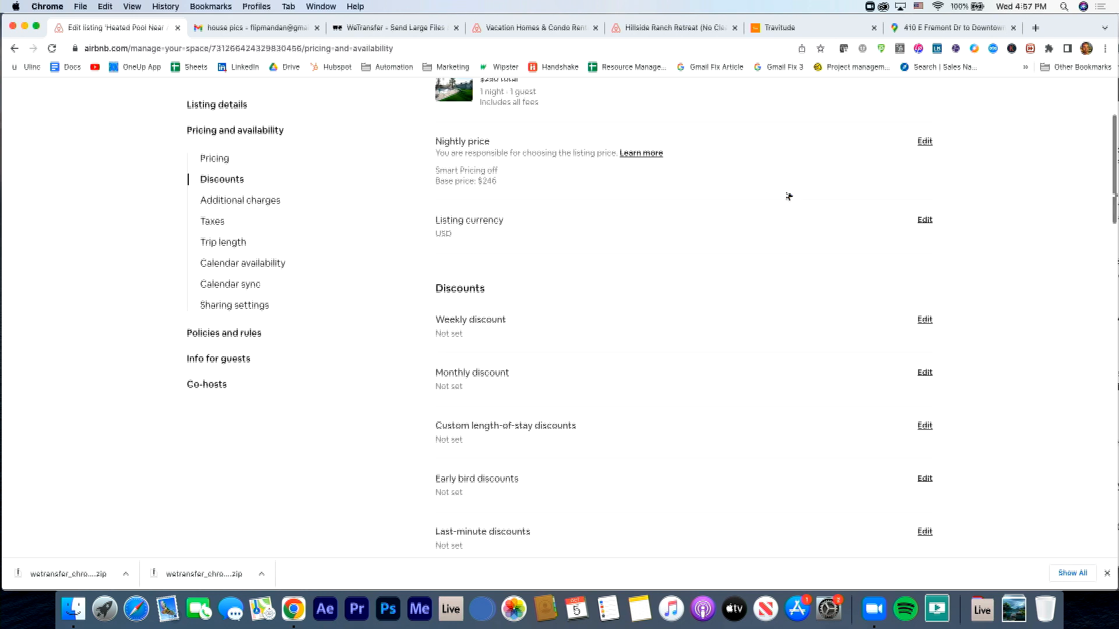
scroll(789, 197, "down", 2)
scroll(788, 196, "down", 1)
scroll(789, 196, "down", 1)
scroll(789, 196, "down", 1)
scroll(788, 196, "up", 4)
Set the cleaning fee to $150 per stay, leaving the short-stay cleaning fee off, and save it.
scroll(788, 197, "down", 5)
scroll(788, 196, "down", 5)
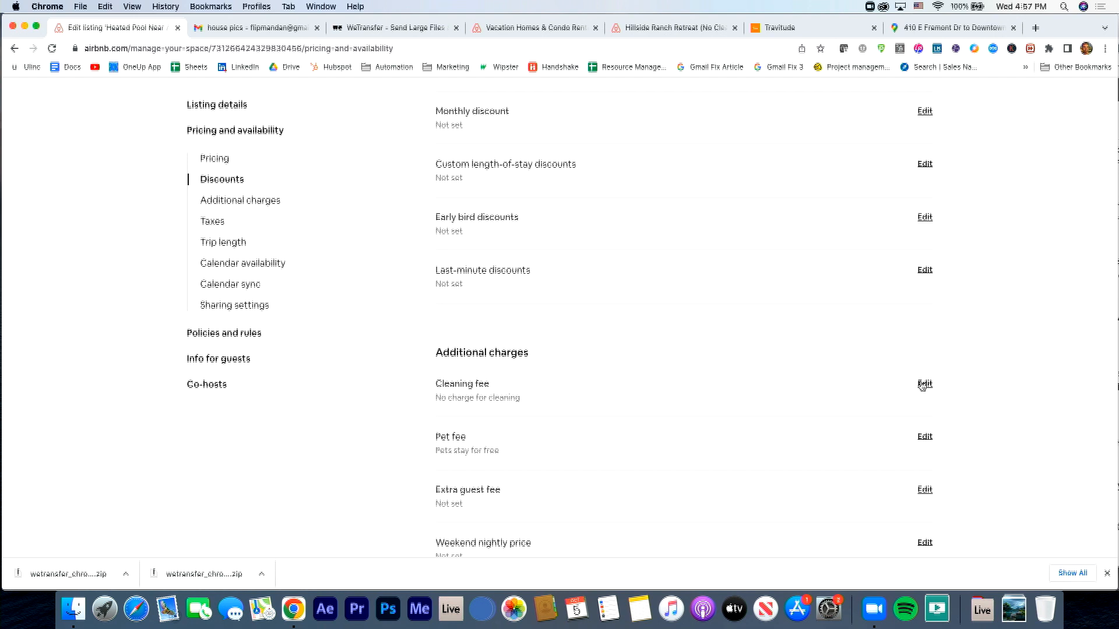
left_click(924, 384)
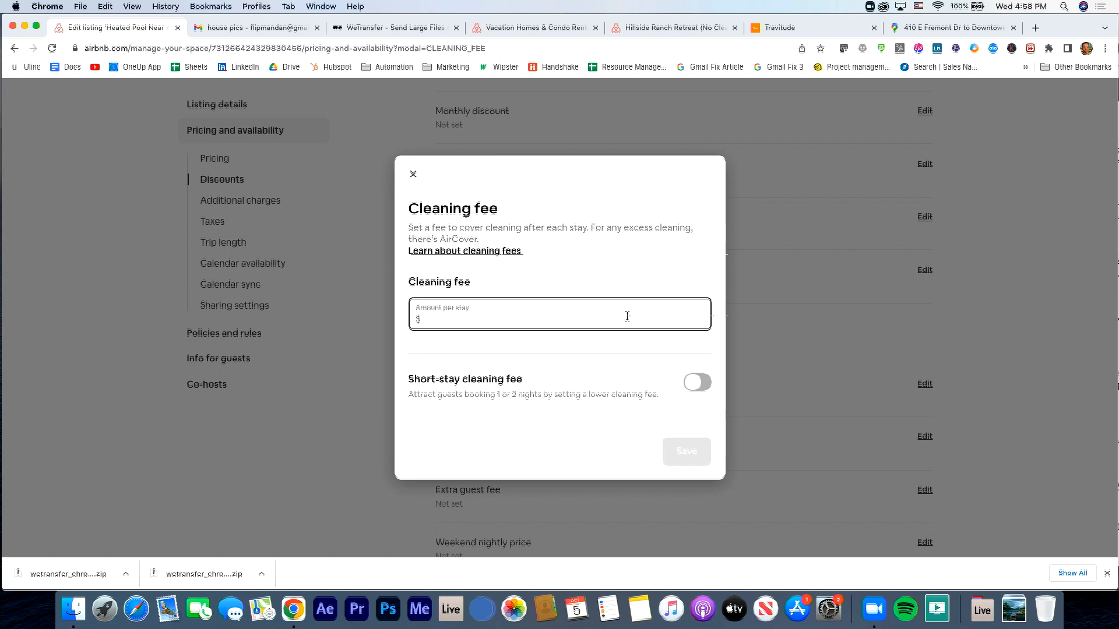
type("150")
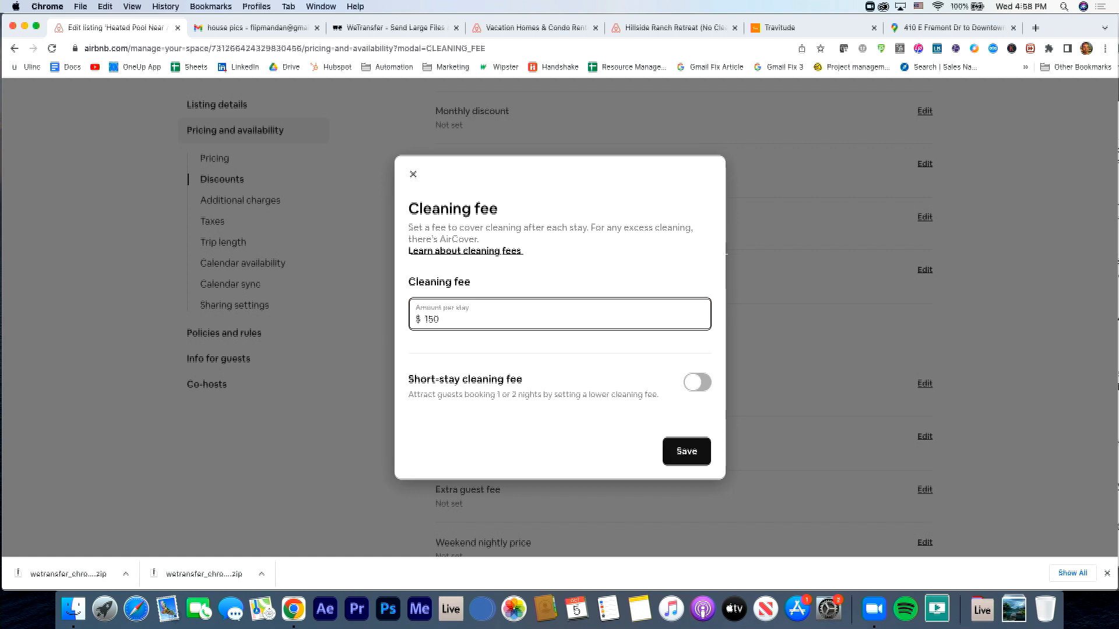
left_click(687, 454)
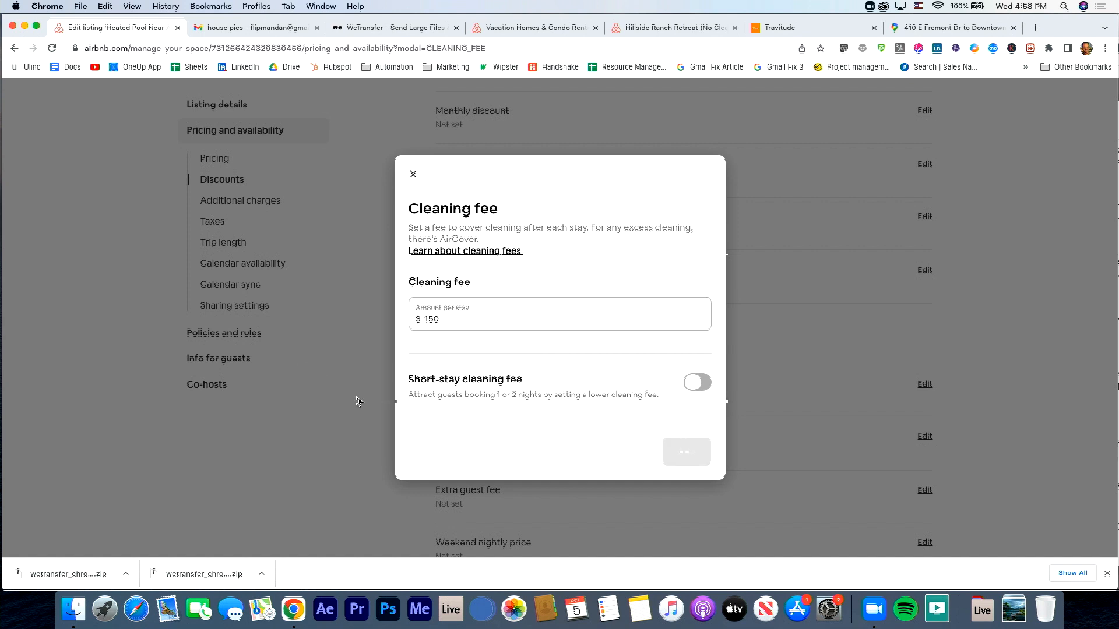
Set the pet fee to $120 per stay and save it.
scroll(529, 429, "down", 2)
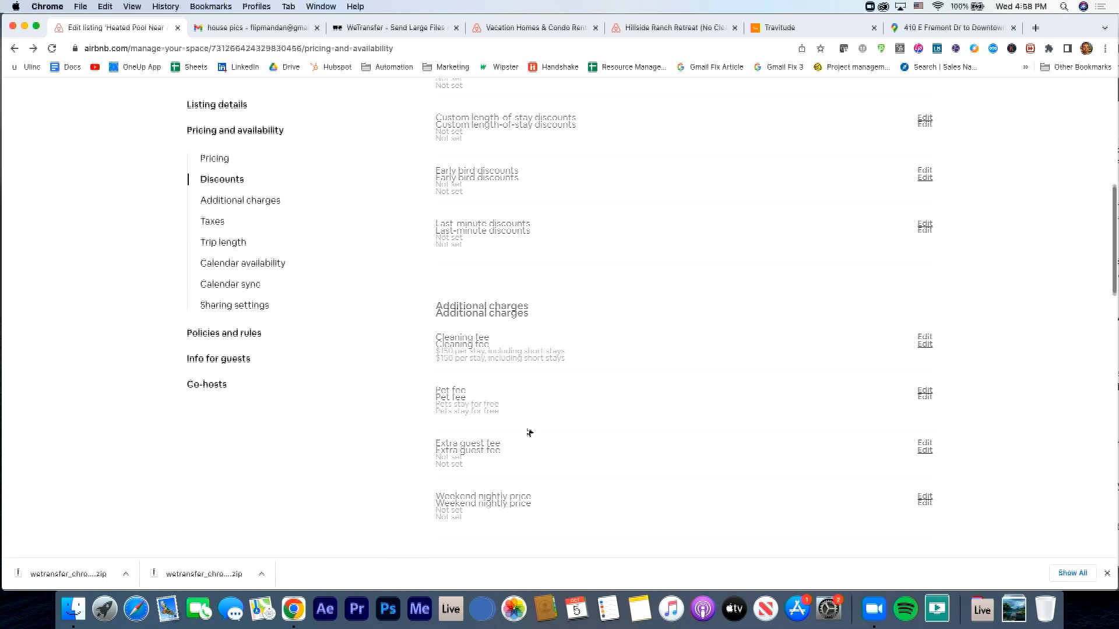
left_click(925, 361)
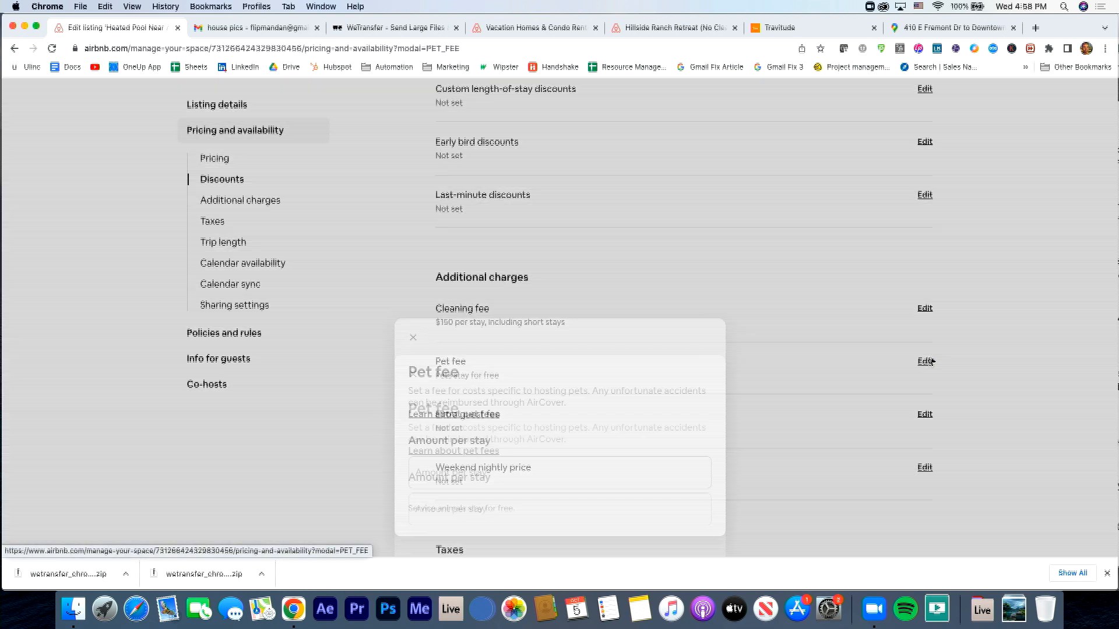
left_click(616, 343)
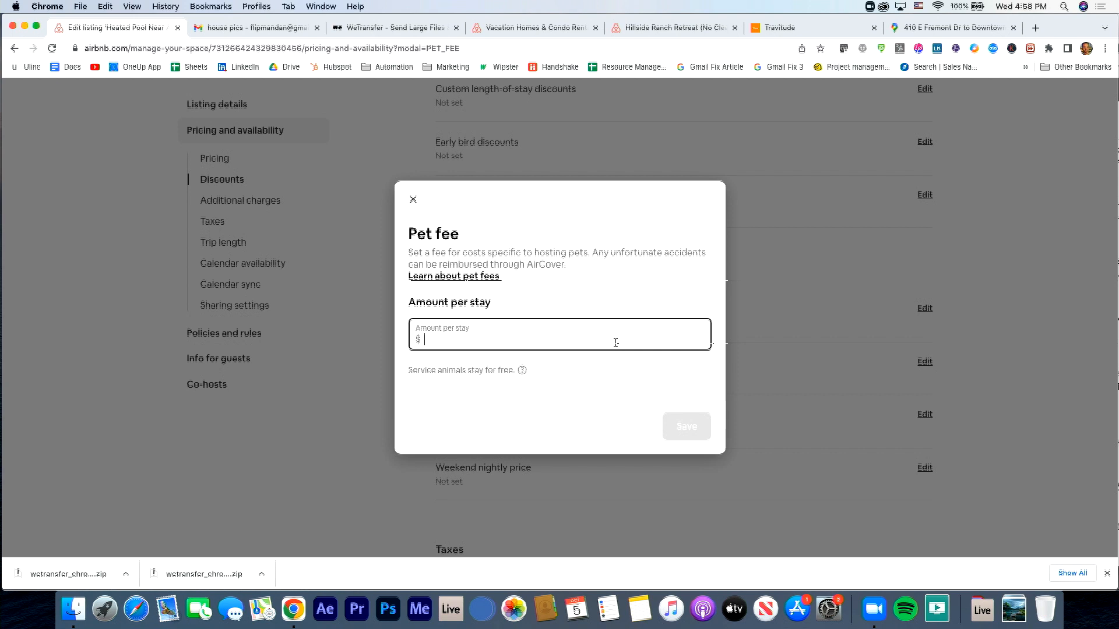
type("12")
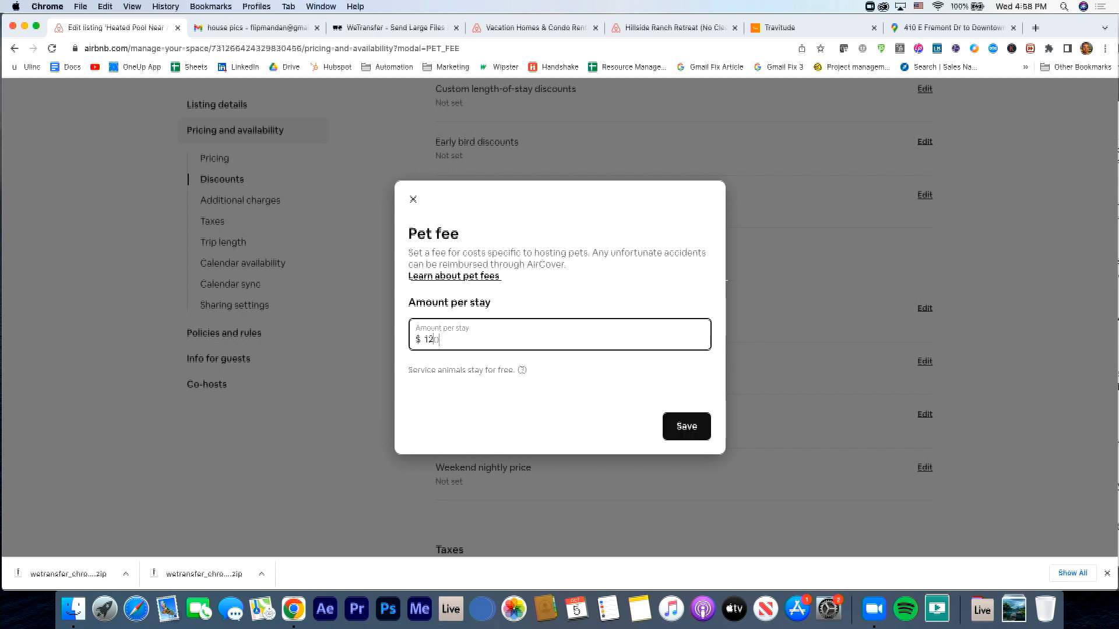
type("0")
left_click(678, 426)
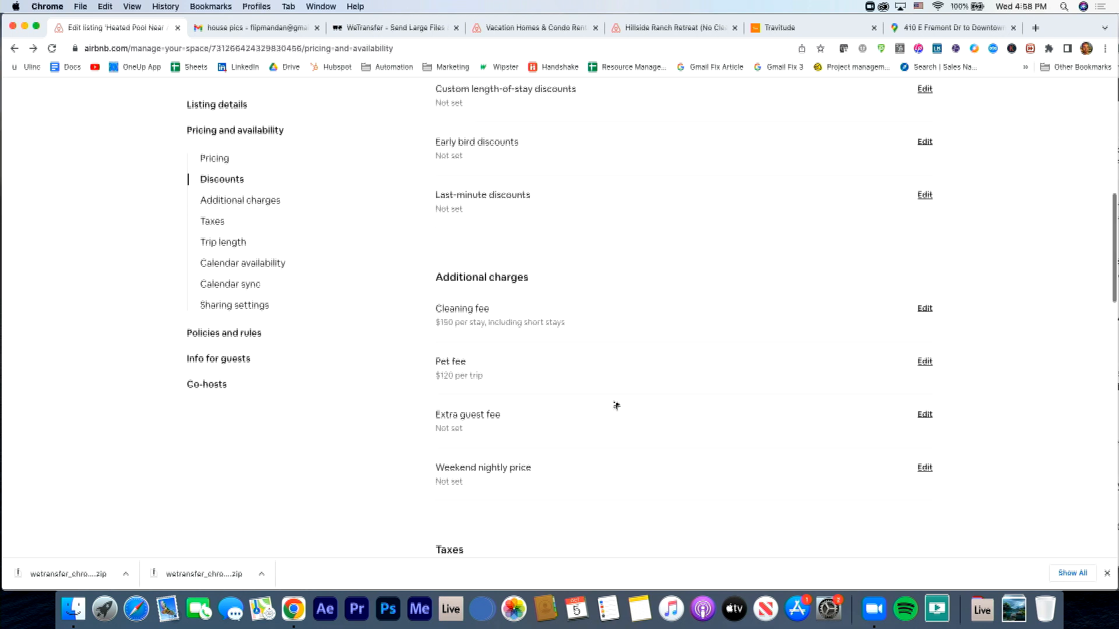
Review the extra guest fee, weekend nightly price and taxes settings.
scroll(640, 408, "down", 2)
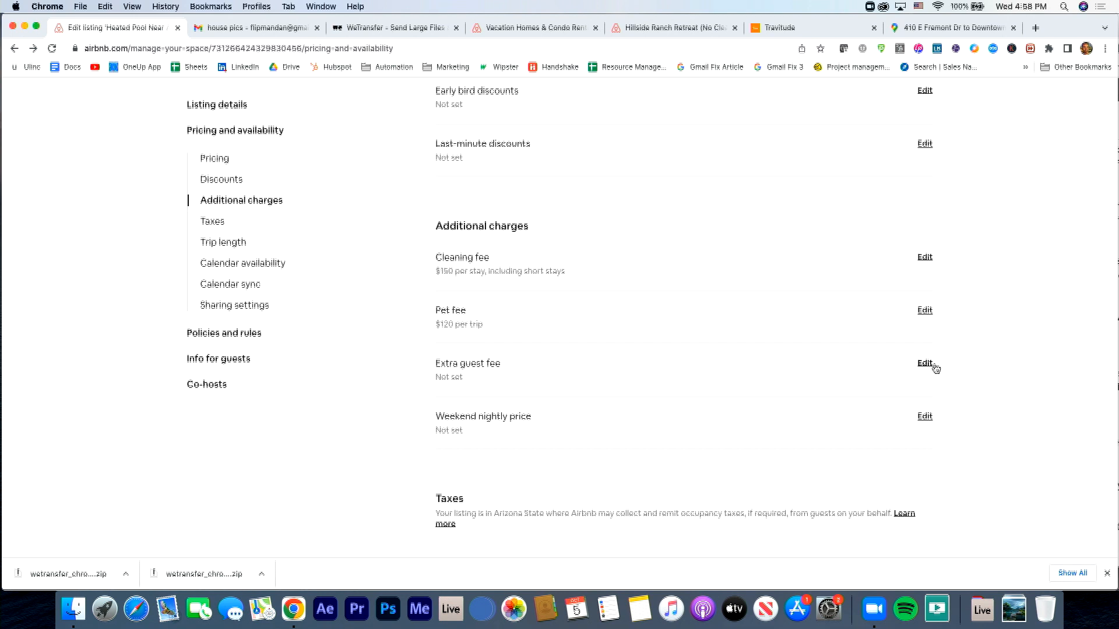
scroll(935, 368, "down", 1)
scroll(935, 368, "down", 1)
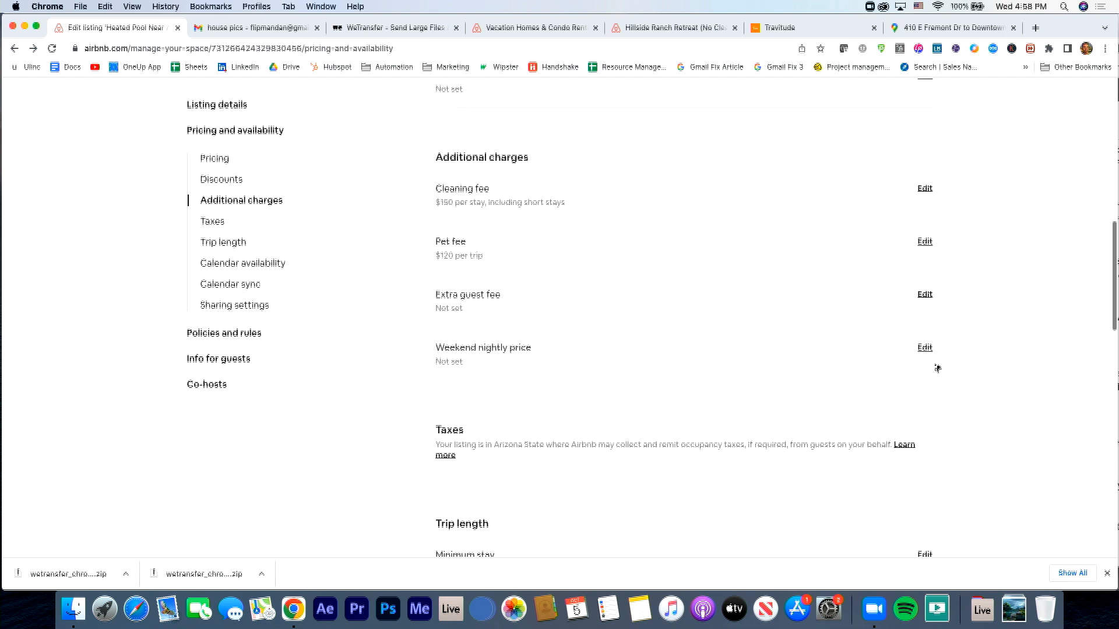
scroll(938, 367, "down", 1)
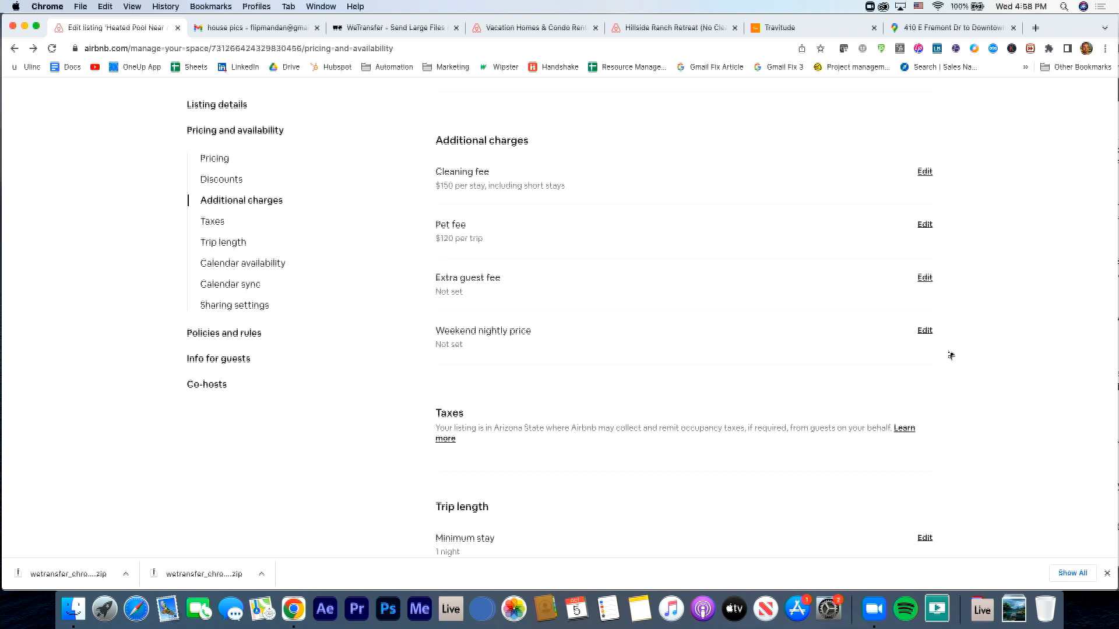
scroll(950, 355, "up", 2)
scroll(951, 355, "down", 3)
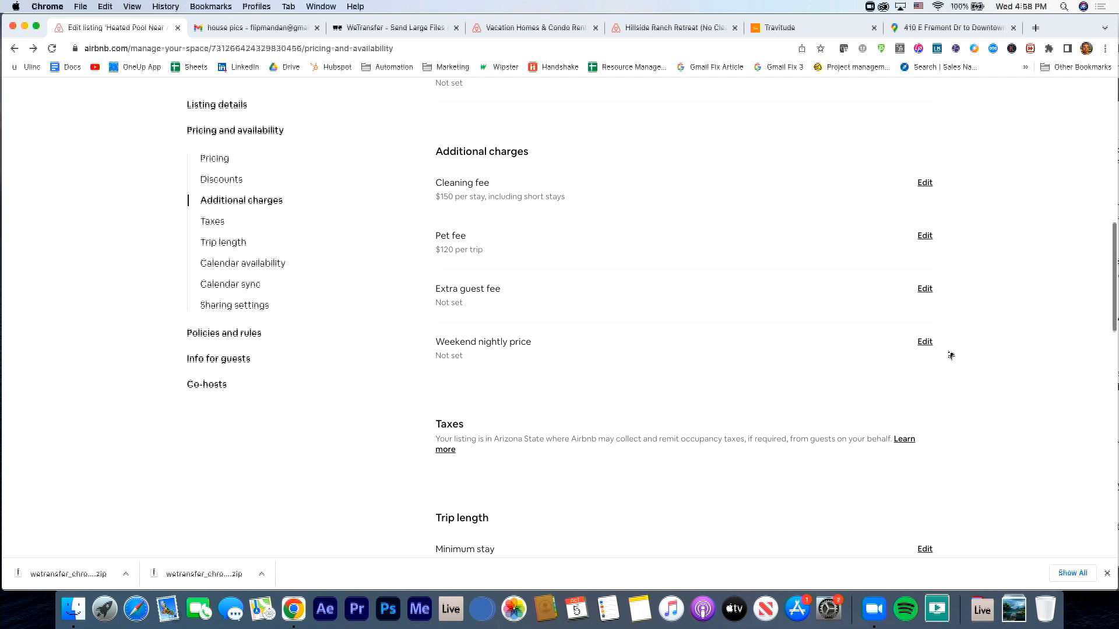
scroll(951, 355, "up", 1)
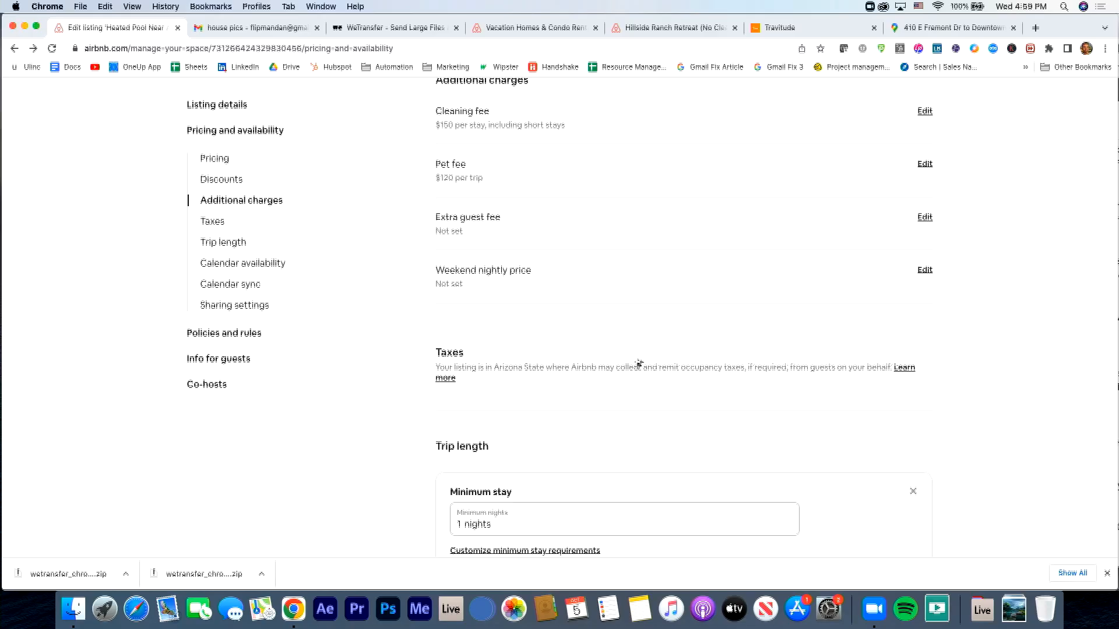
Set the minimum stay for the listing to 4 nights and save it.
scroll(638, 363, "down", 3)
left_click(470, 419)
key("BackSpace")
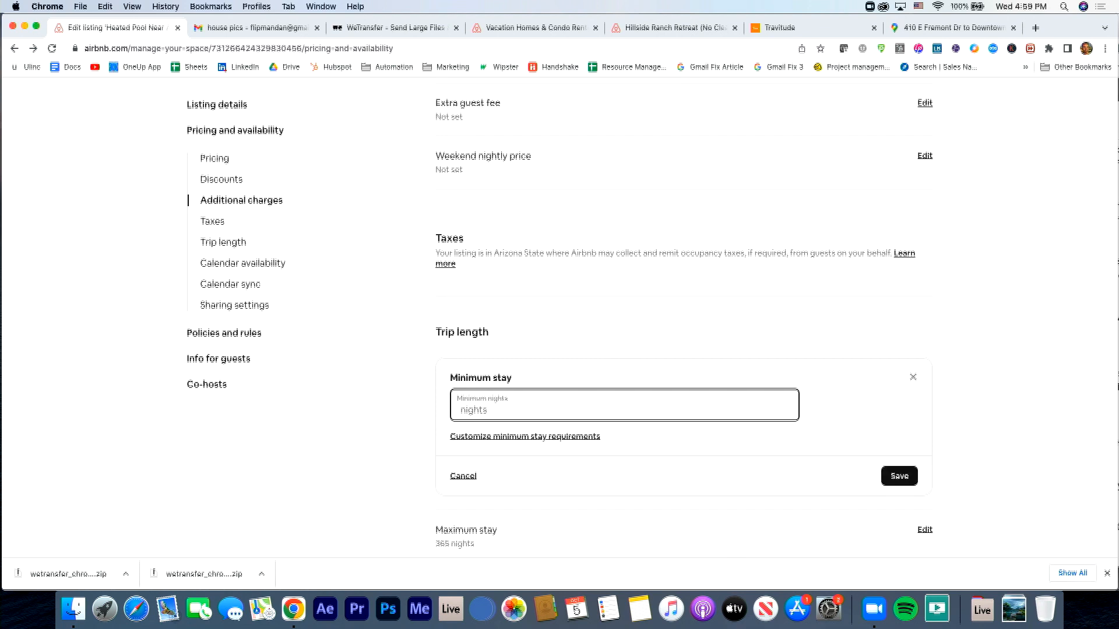
type("4 nights")
left_click(897, 476)
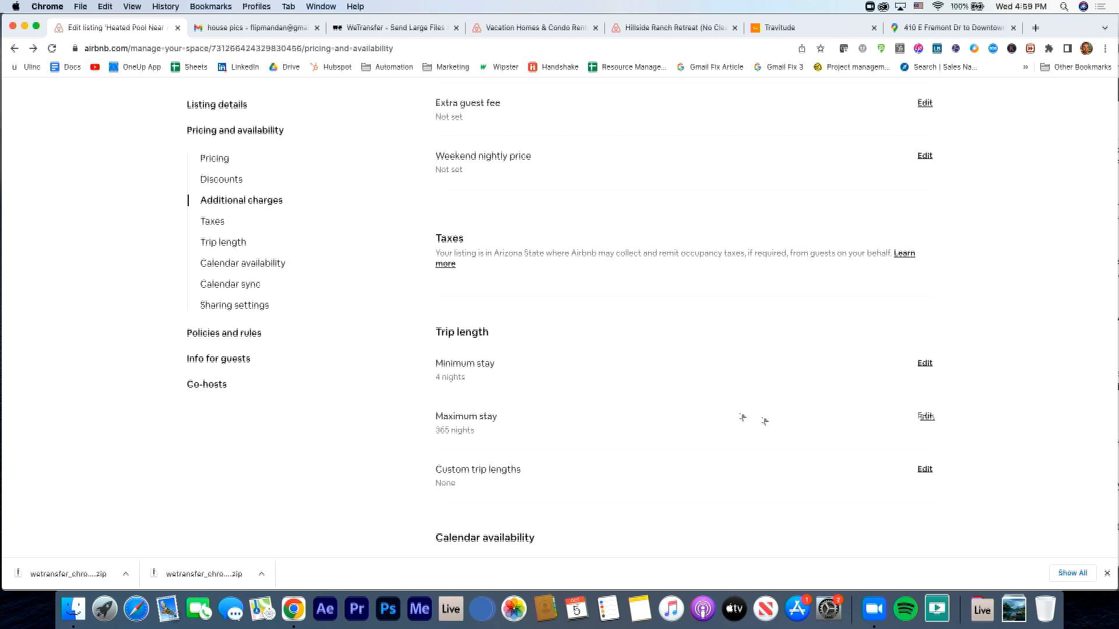
Set the maximum stay to 120 nights, with longer-stay reservation requests manually reviewed and approved.
left_click(925, 417)
scroll(593, 330, "up", 2)
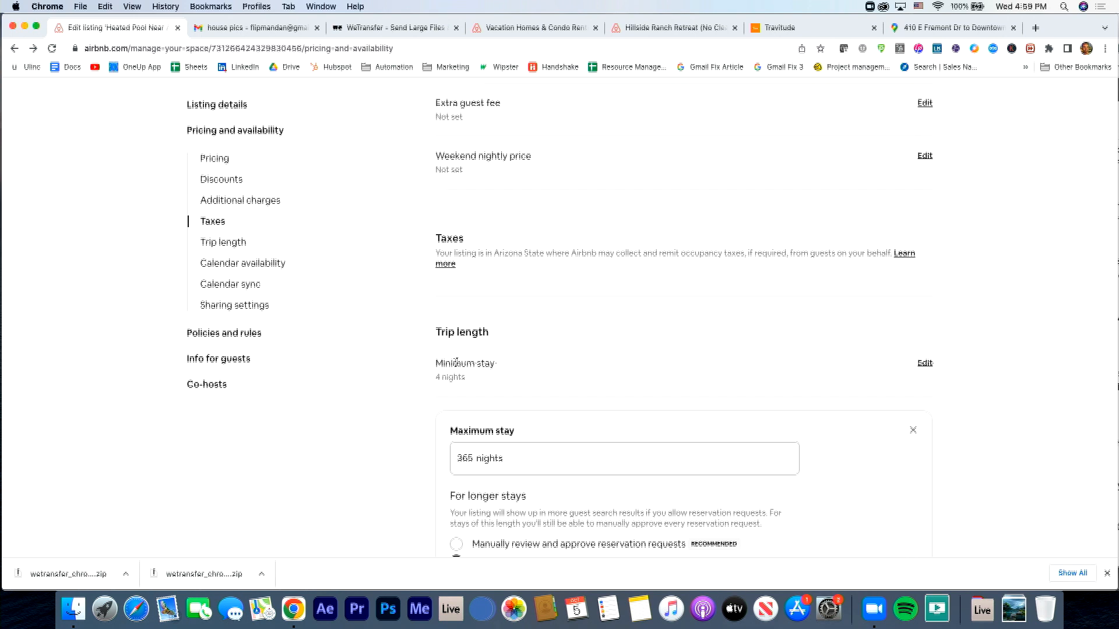
left_click_drag(472, 458, 419, 461)
type("120")
scroll(838, 469, "down", 3)
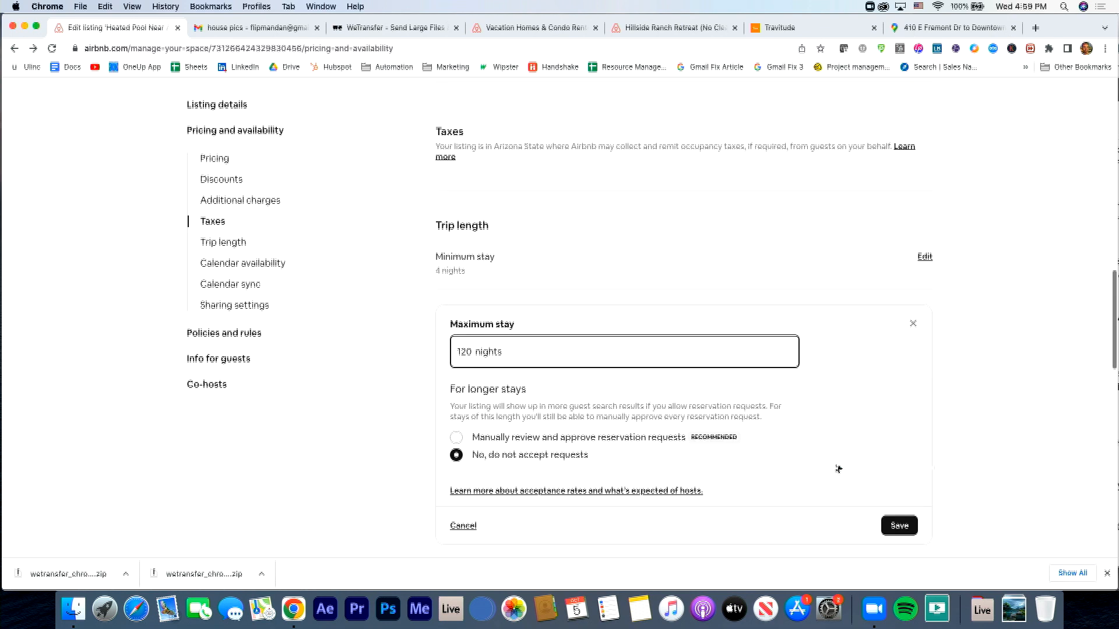
left_click(516, 437)
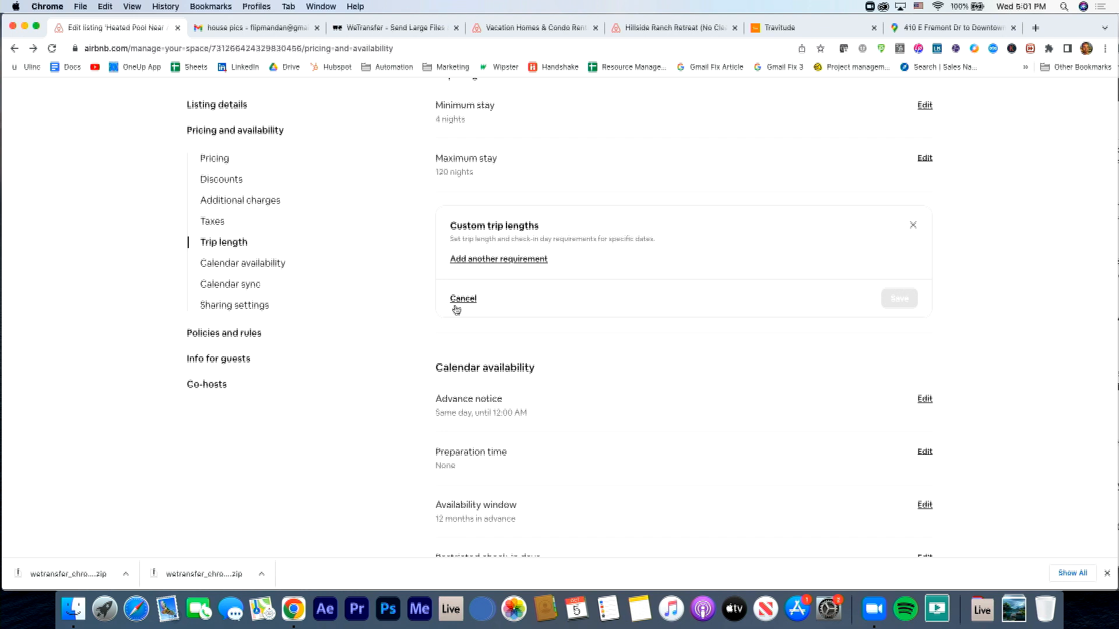
Add a custom trip length requirement to the listing and look through its duration options.
left_click(497, 260)
left_click(505, 298)
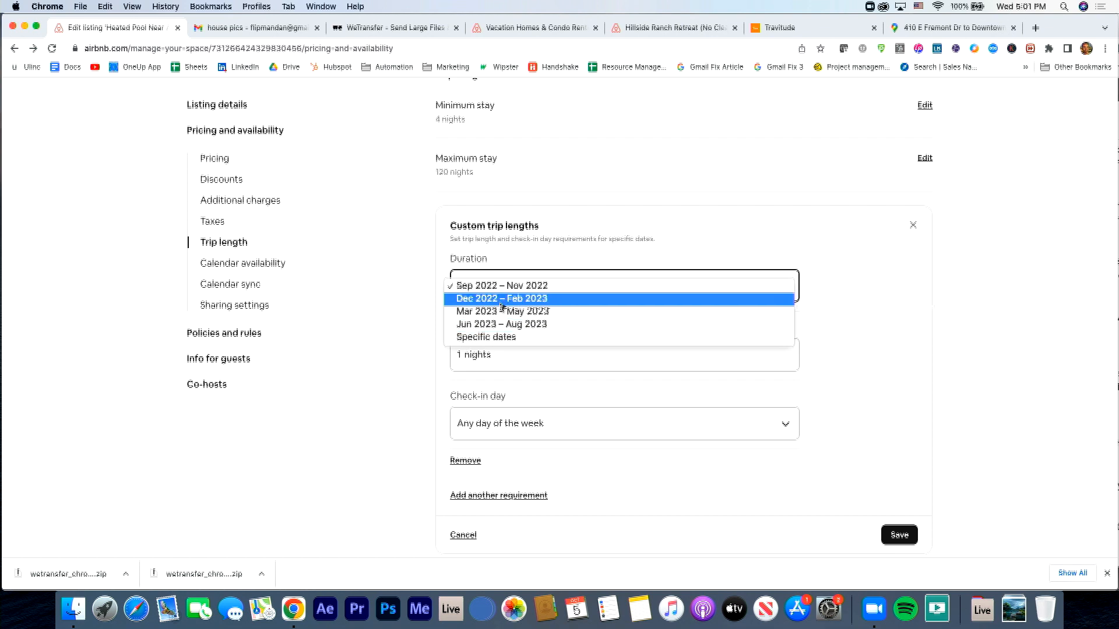
left_click(654, 210)
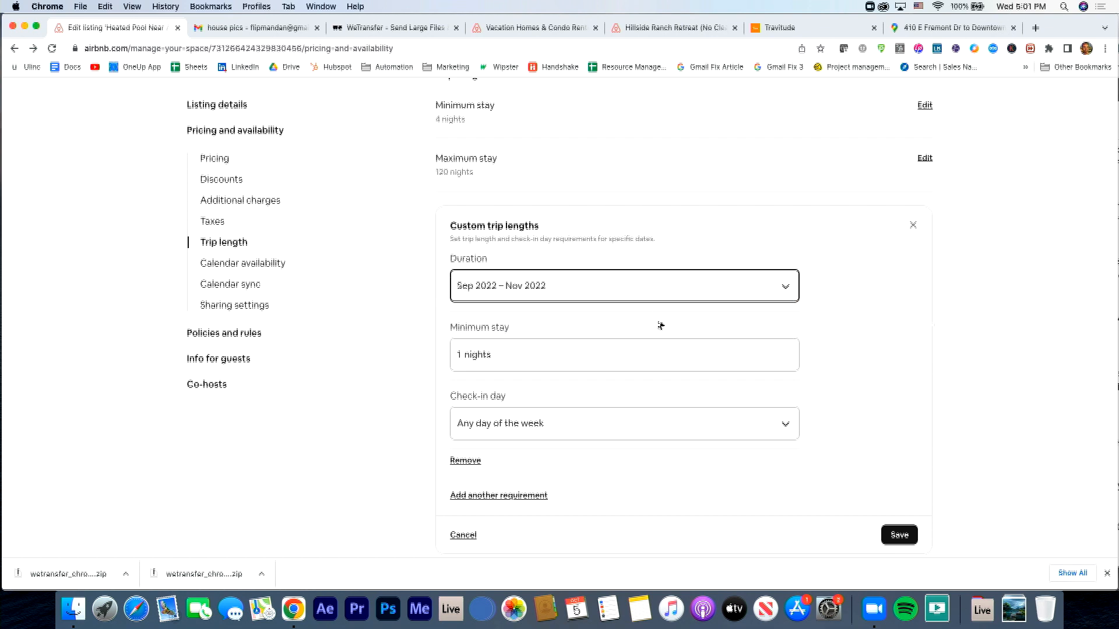
scroll(754, 285, "down", 2)
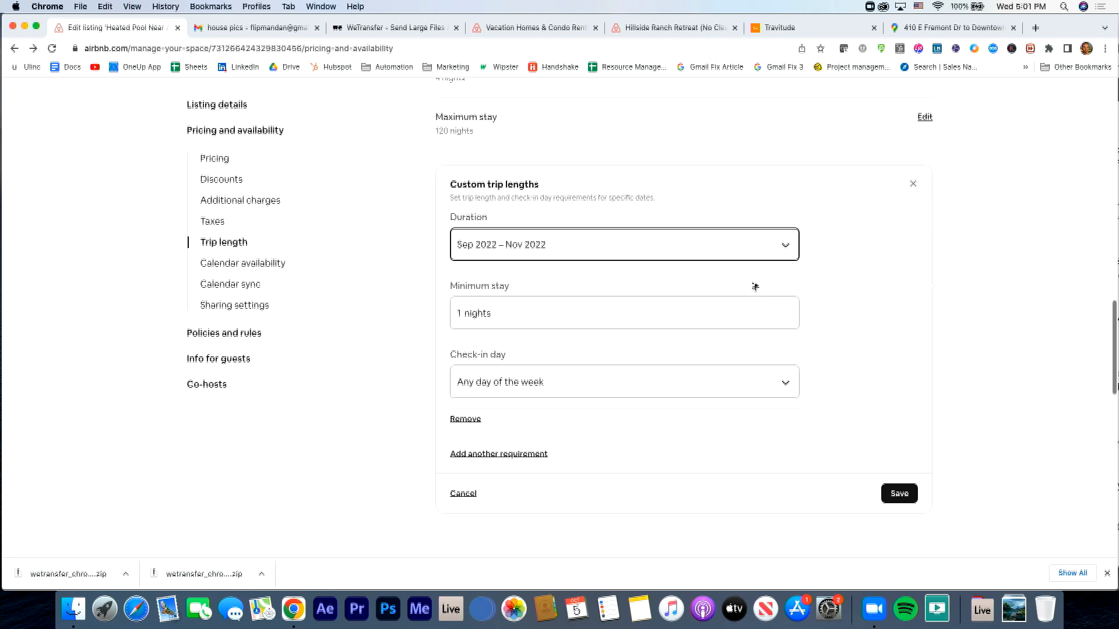
left_click(787, 247)
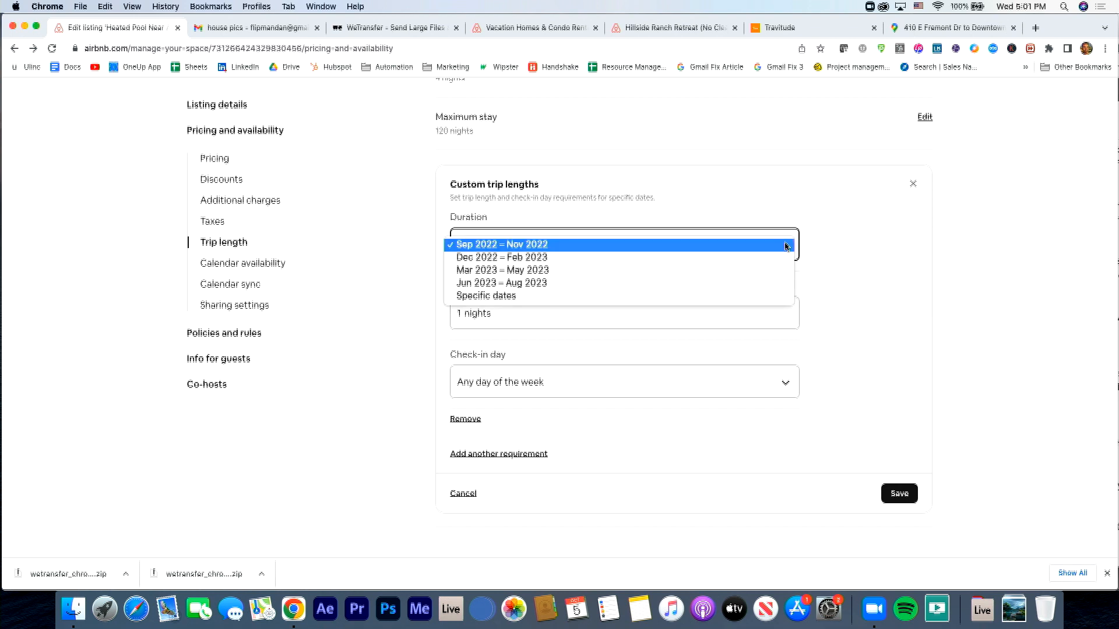
left_click(832, 252)
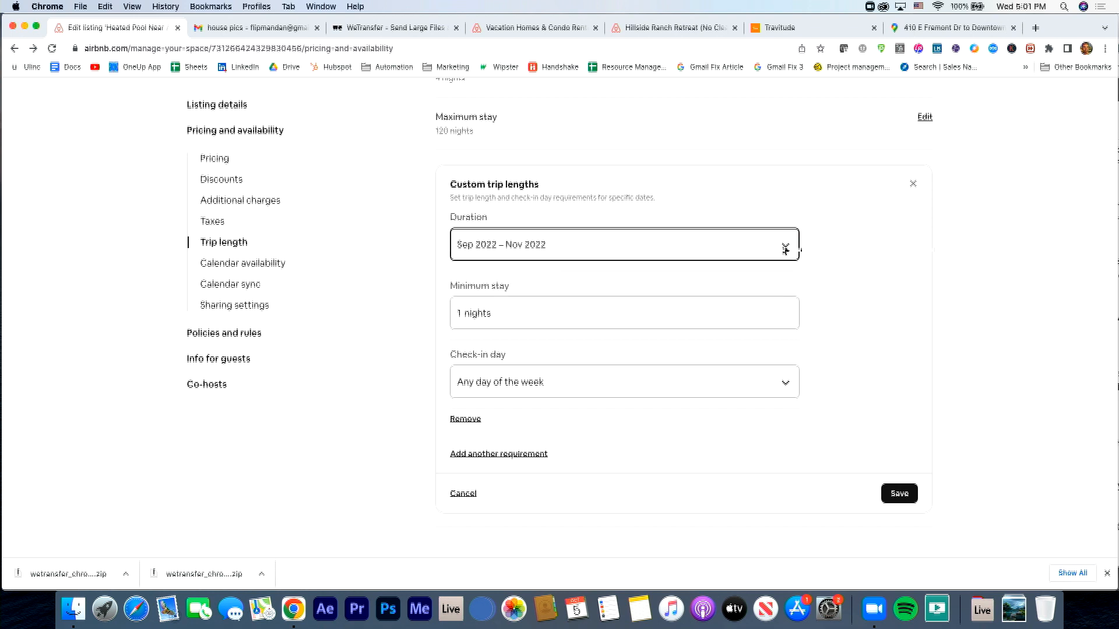
left_click(757, 326)
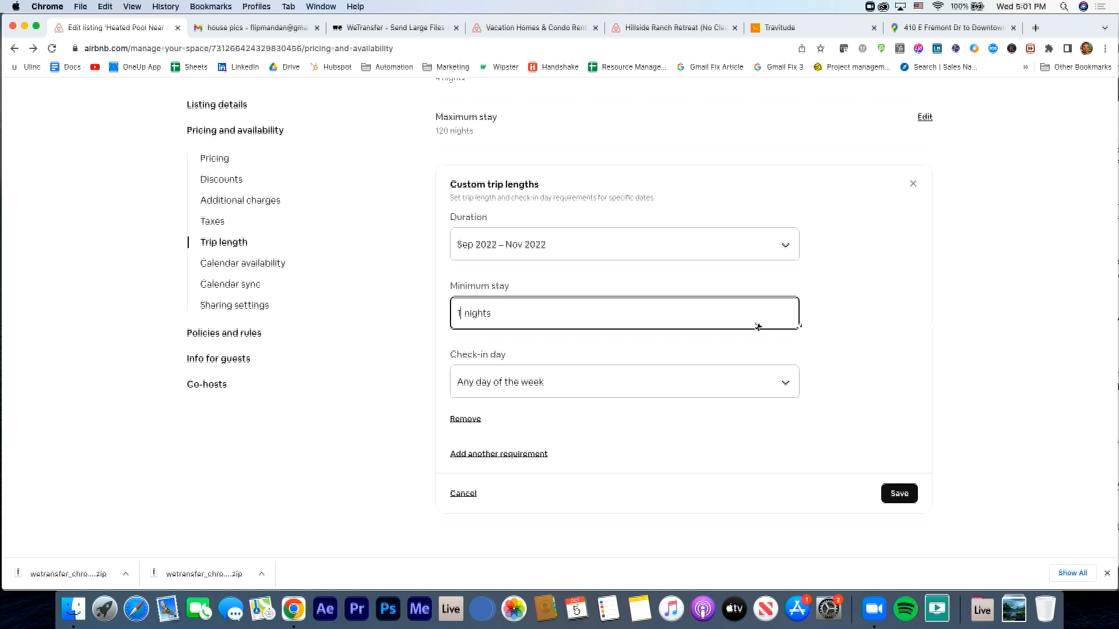
Set the custom trip length requirement to Dec 2022 – Feb 2023 with a 5-night minimum stay and save it.
left_click(791, 247)
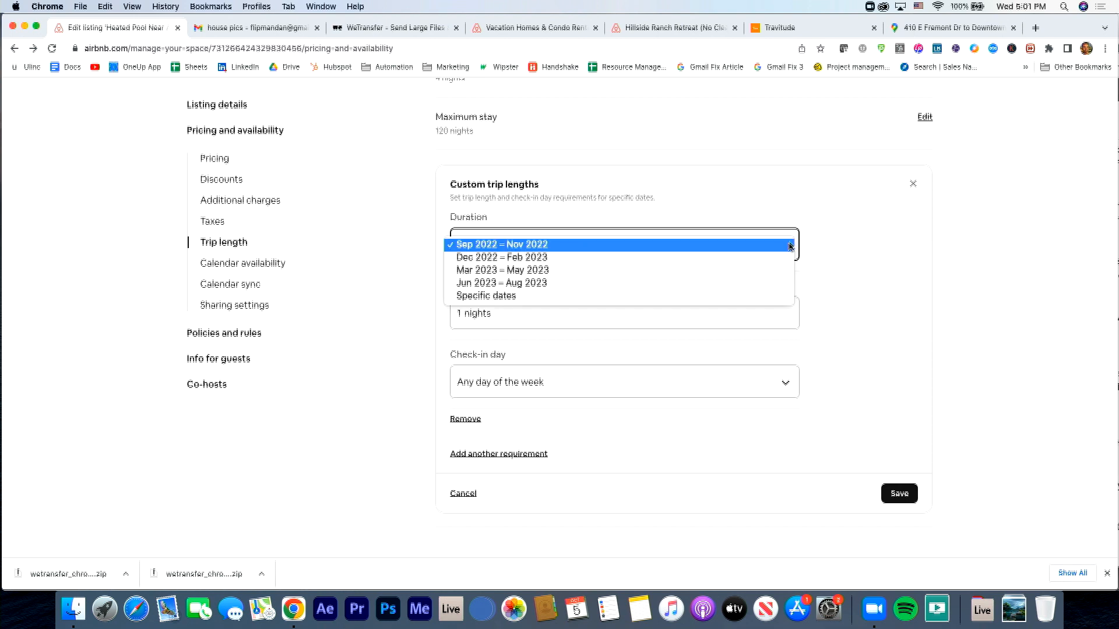
left_click(651, 259)
left_click(614, 315)
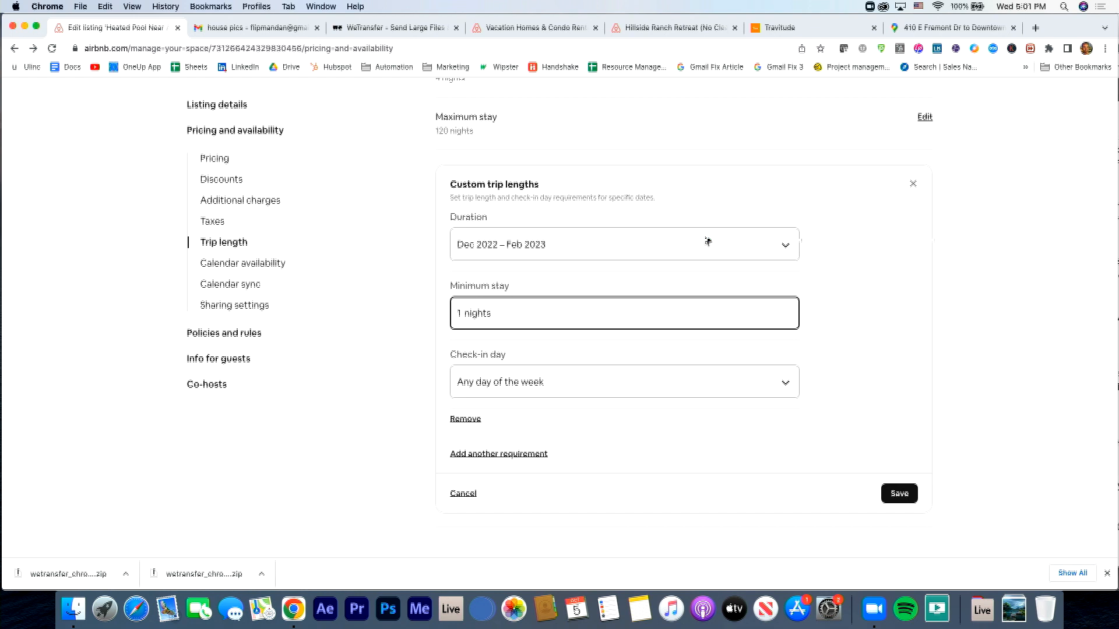
key("BackSpace")
type("5")
left_click(891, 498)
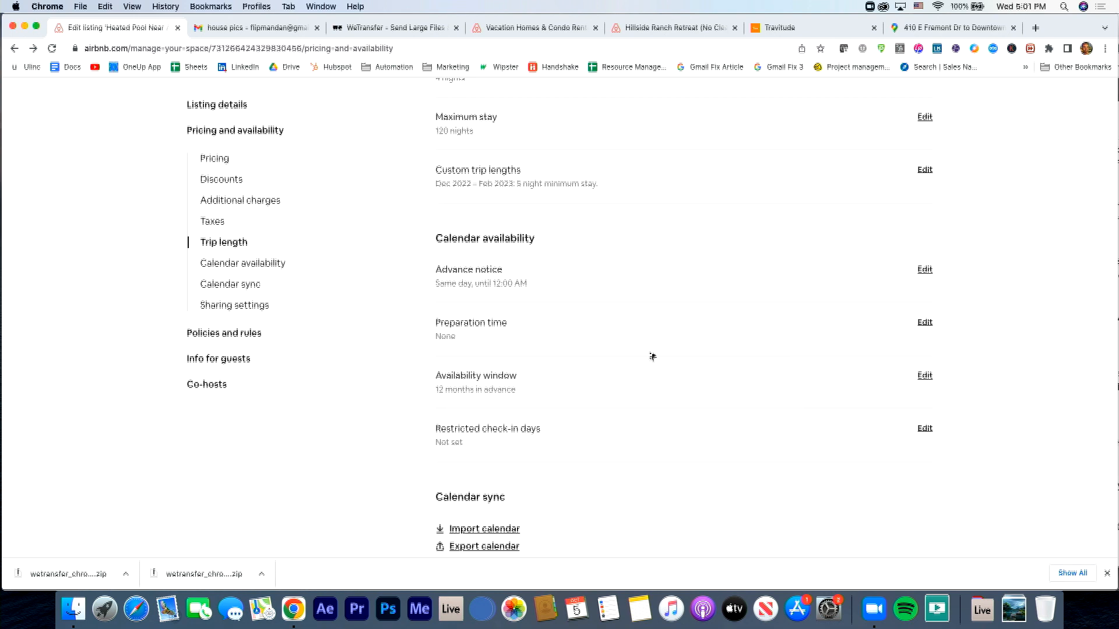
Review the listing's calendar availability, calendar sync, linked Airbnb calendars and sharing settings.
scroll(652, 357, "down", 1)
scroll(652, 357, "down", 2)
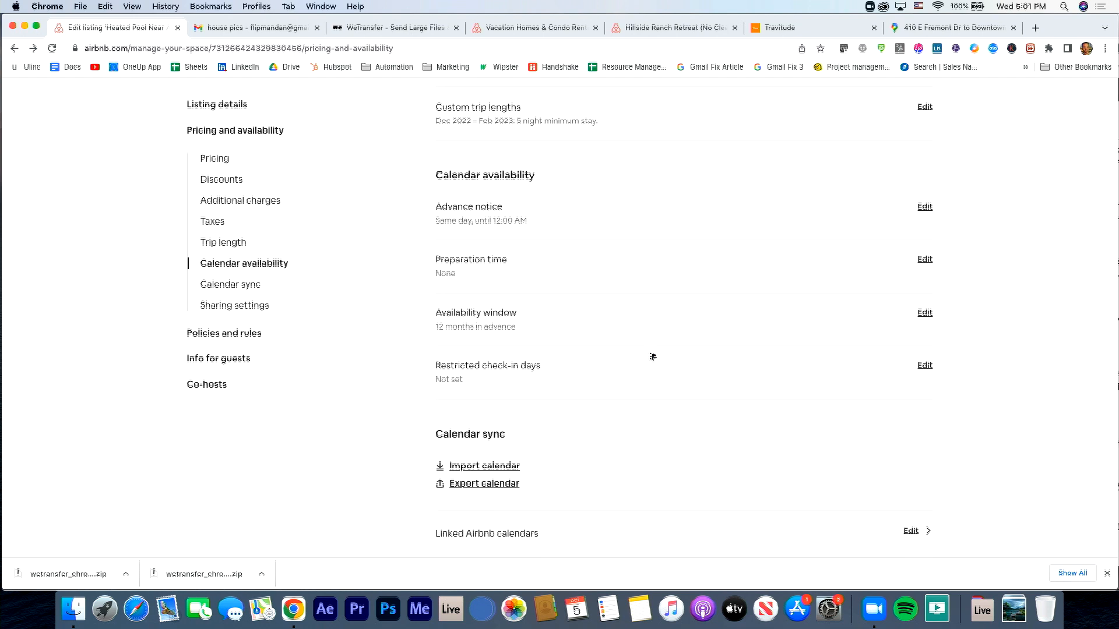
scroll(652, 357, "down", 1)
scroll(652, 357, "up", 3)
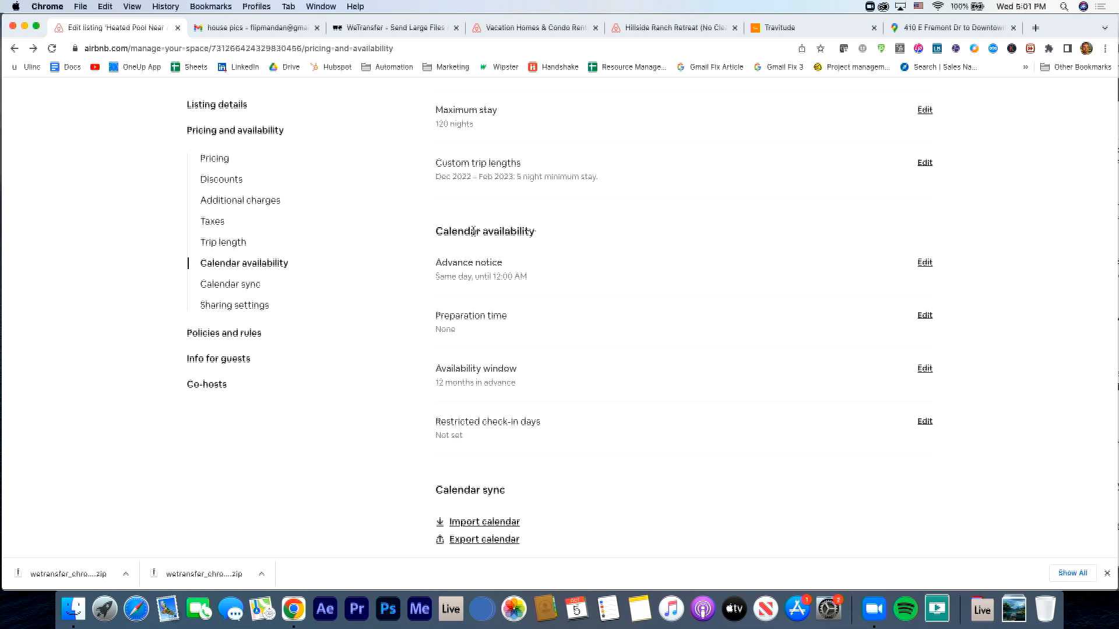
scroll(428, 237, "down", 2)
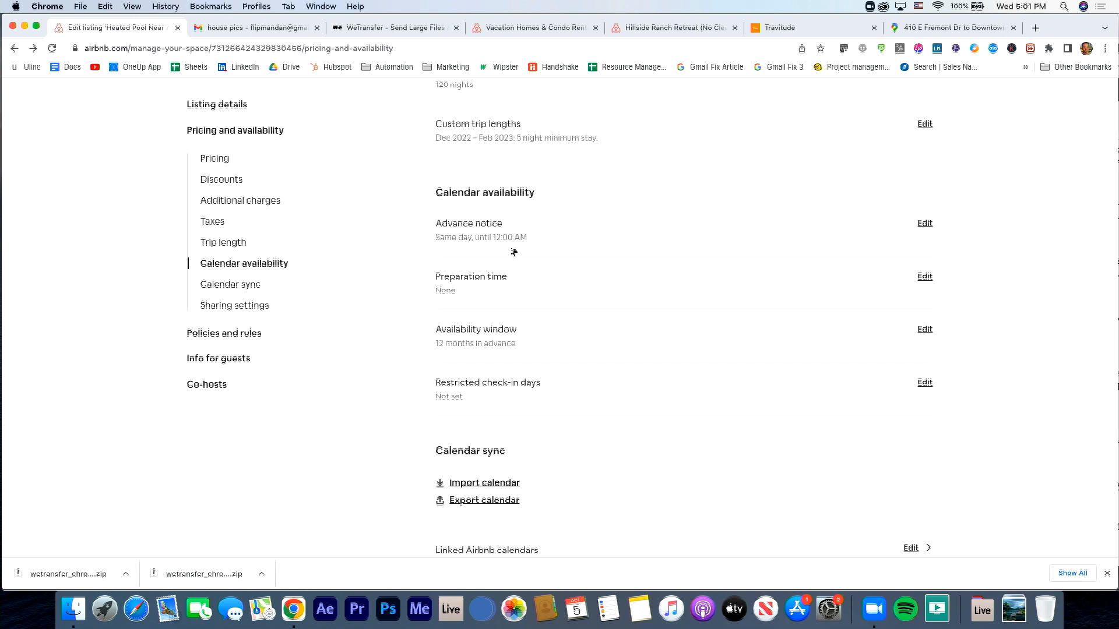
scroll(647, 254, "down", 2)
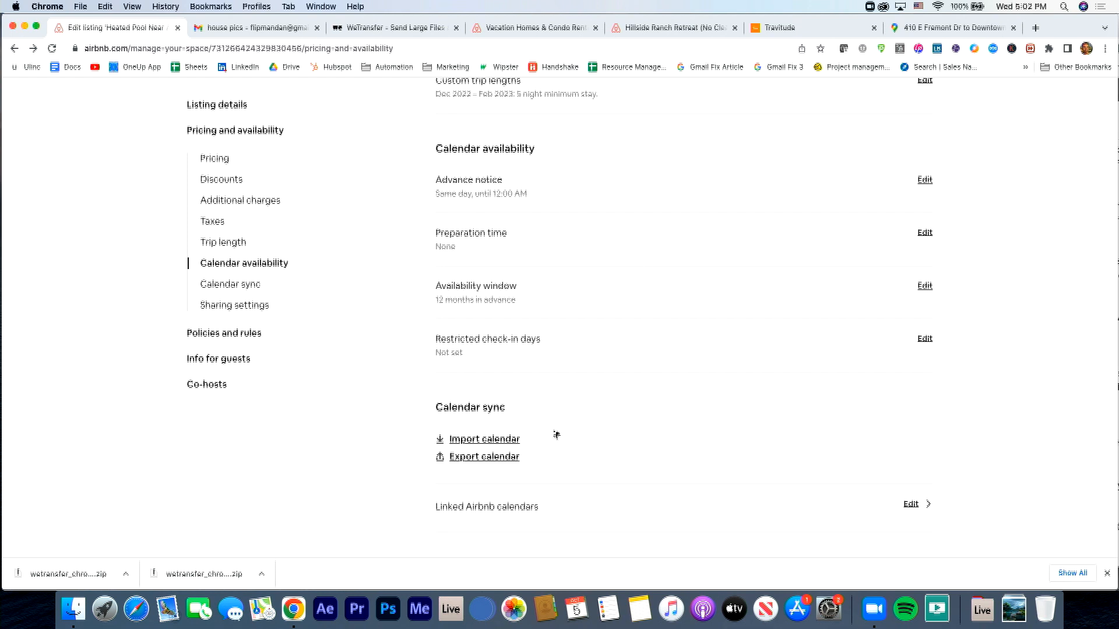
scroll(556, 434, "down", 4)
scroll(556, 435, "down", 4)
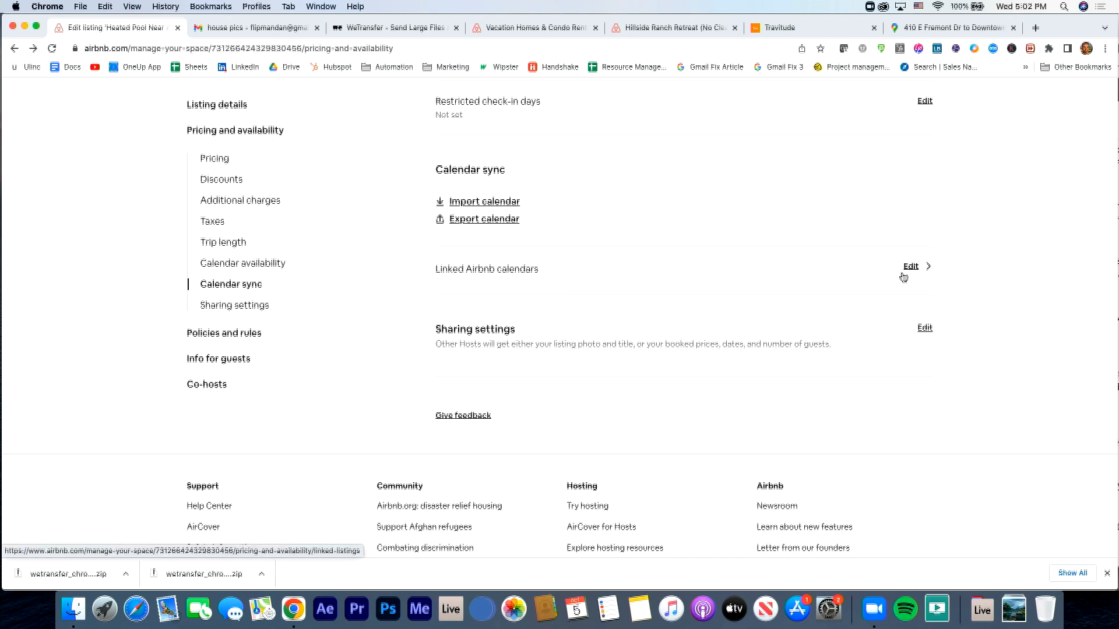
scroll(729, 337, "up", 1)
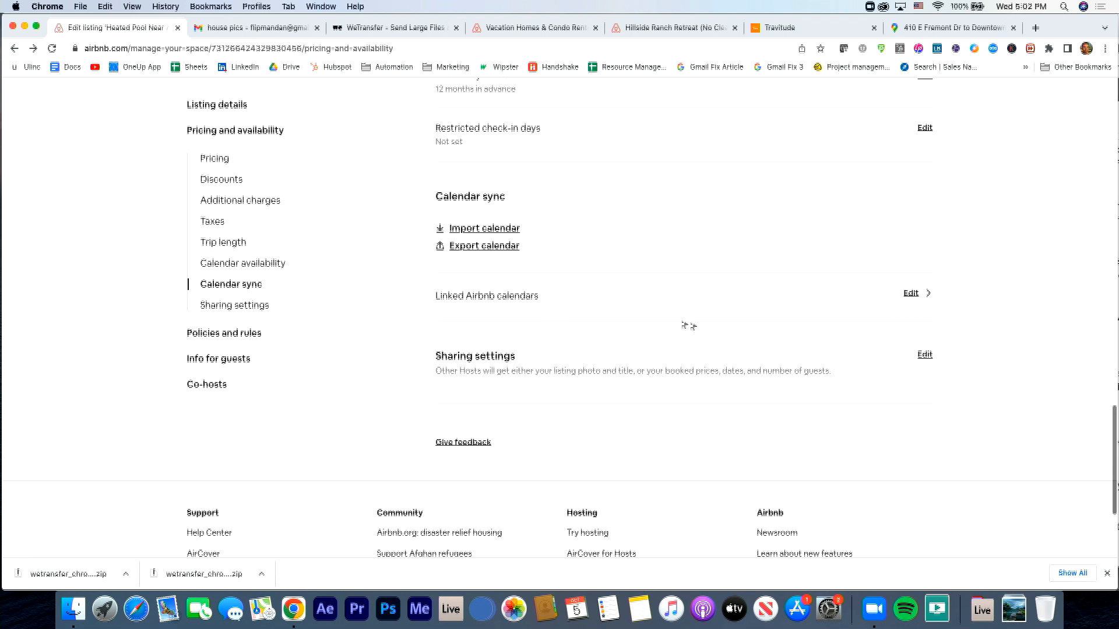
scroll(522, 286, "up", 5)
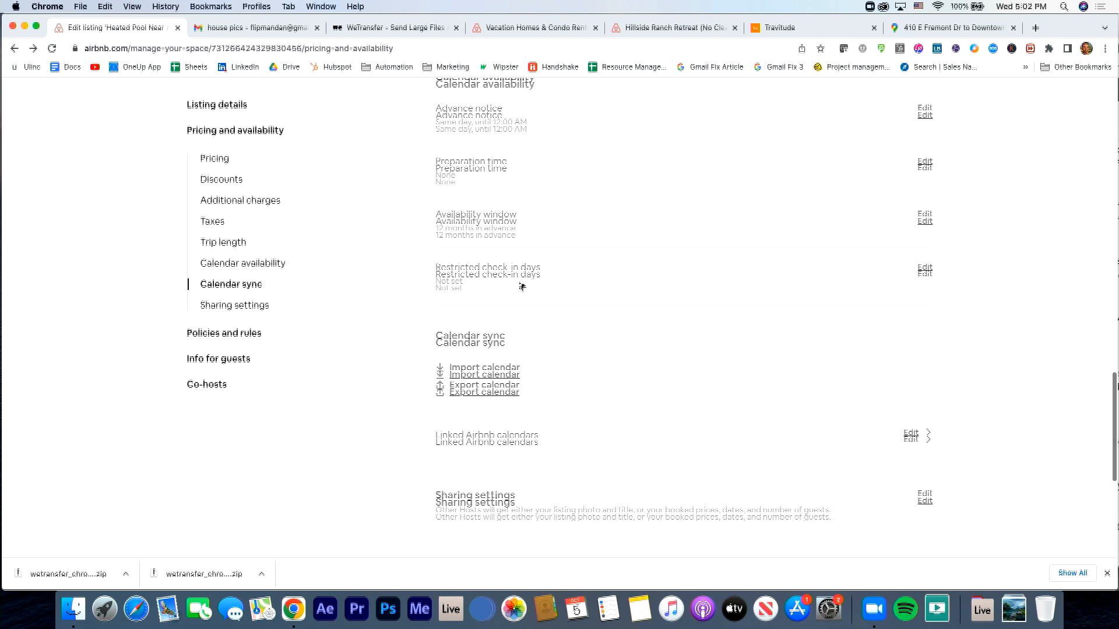
scroll(522, 287, "down", 3)
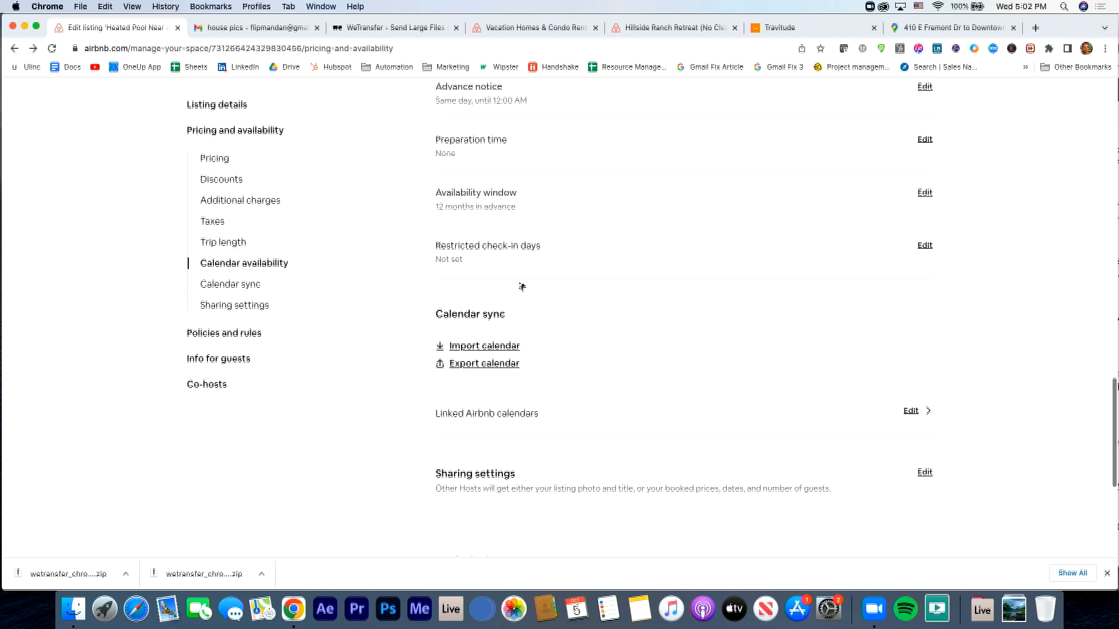
scroll(521, 286, "up", 3)
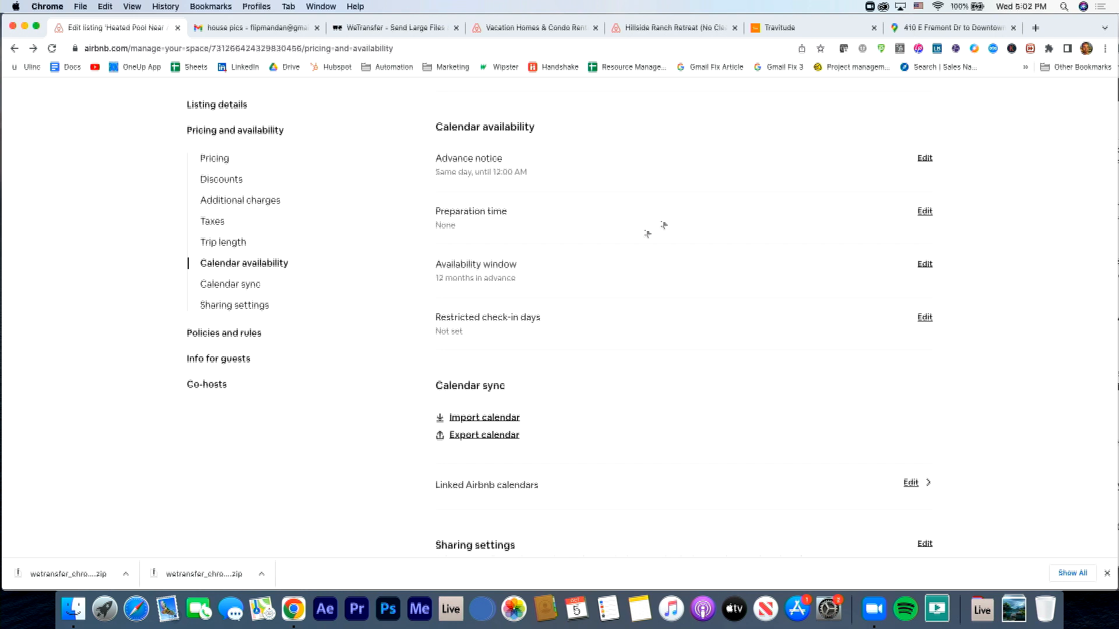
Set the listing's availability window to 6 months in advance and save it.
left_click(925, 264)
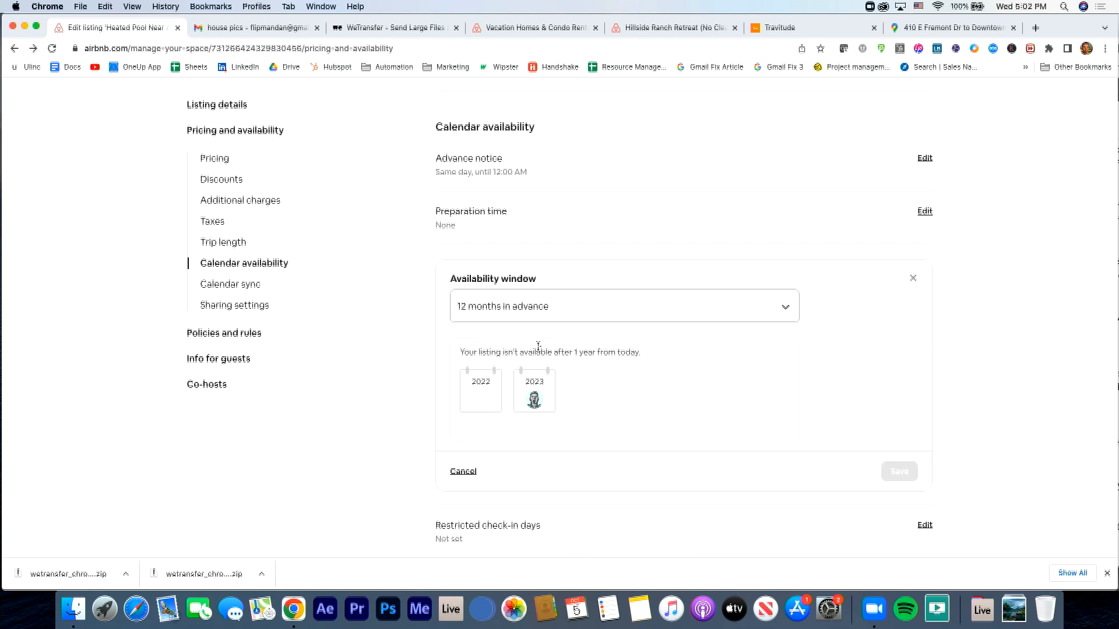
left_click(492, 308)
left_click(481, 336)
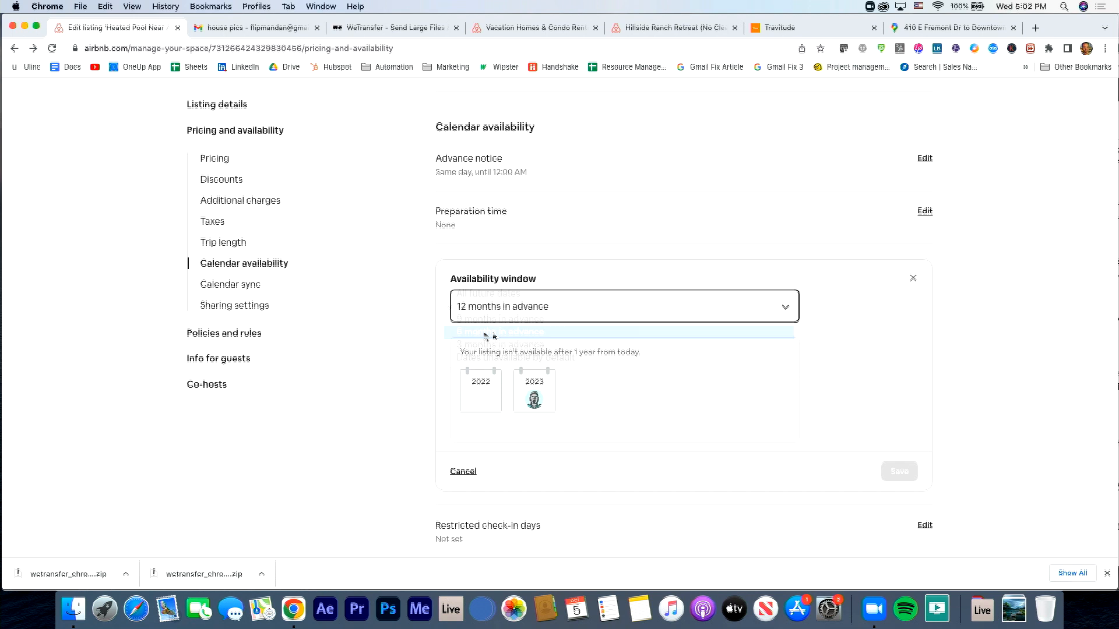
left_click(902, 528)
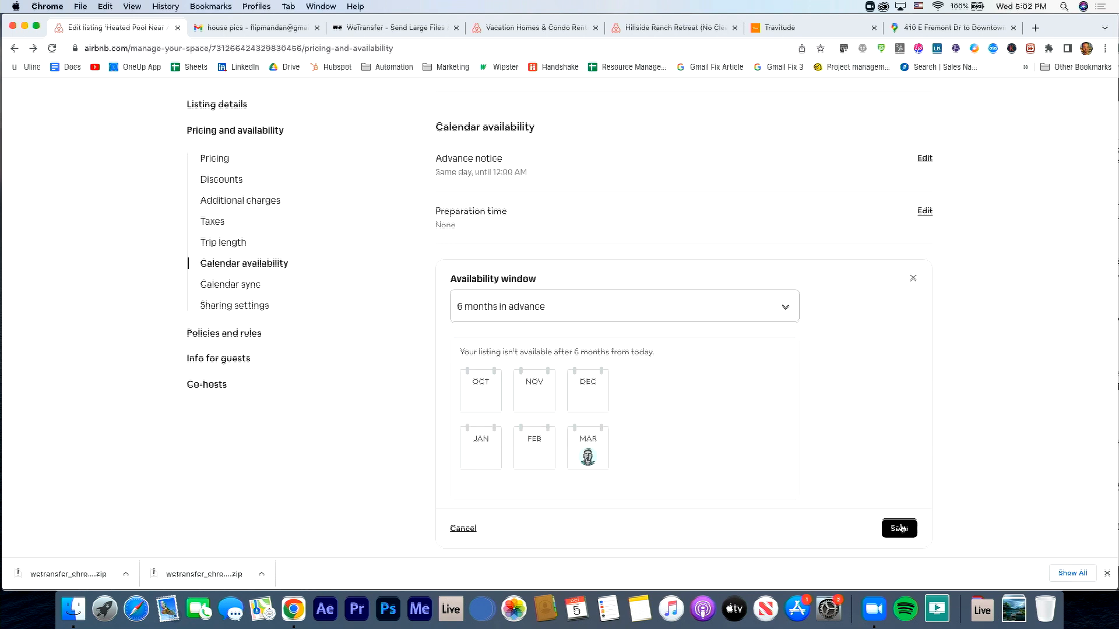